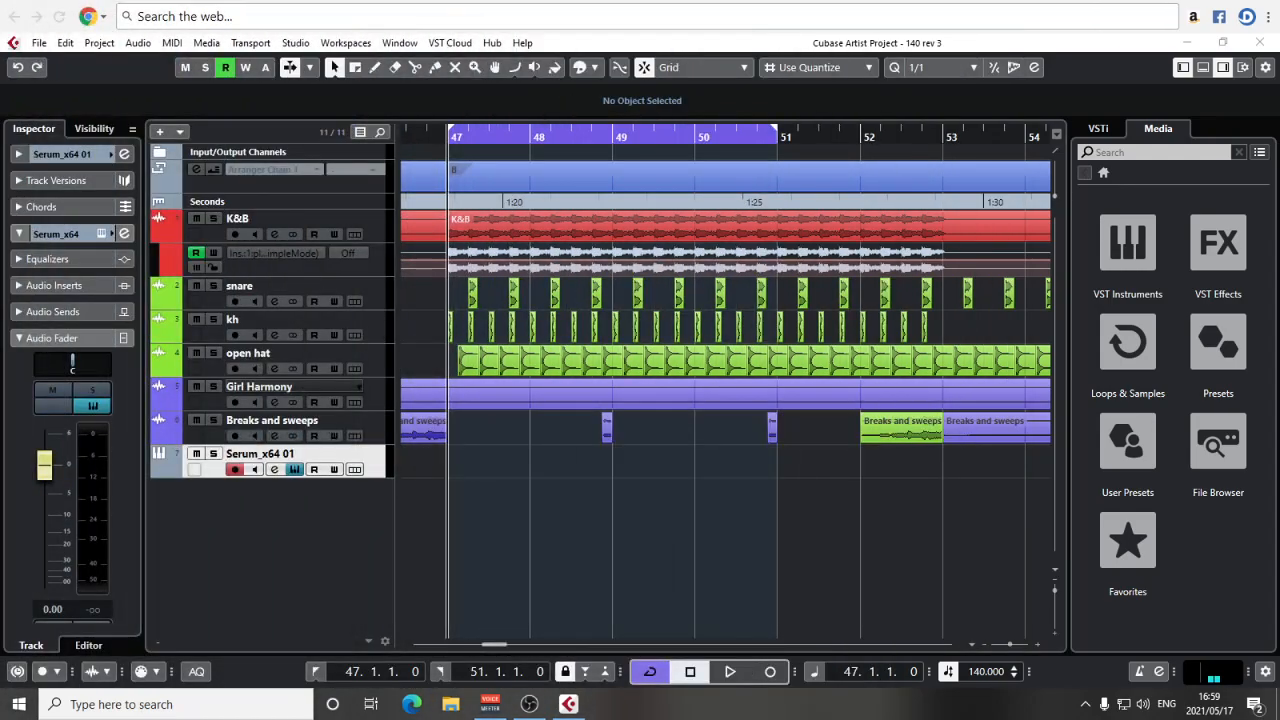
# Create a MIDI part from bar 47 to bar 49 on the Serum_x64 01 track and draw one sustained note across it
pyautogui.moveTo(459, 466); pyautogui.dragTo(609, 463)
pyautogui.doubleClick(519, 465)
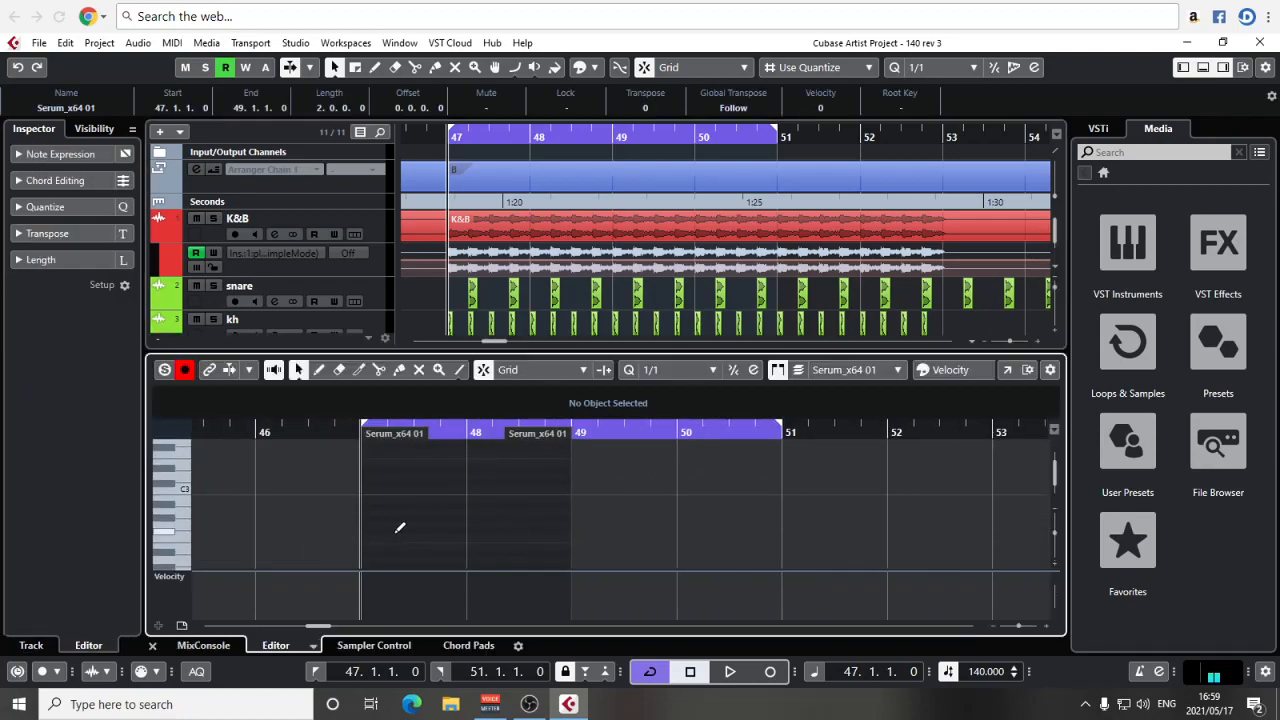
pyautogui.moveTo(389, 546); pyautogui.dragTo(569, 549)
pyautogui.click(153, 646)
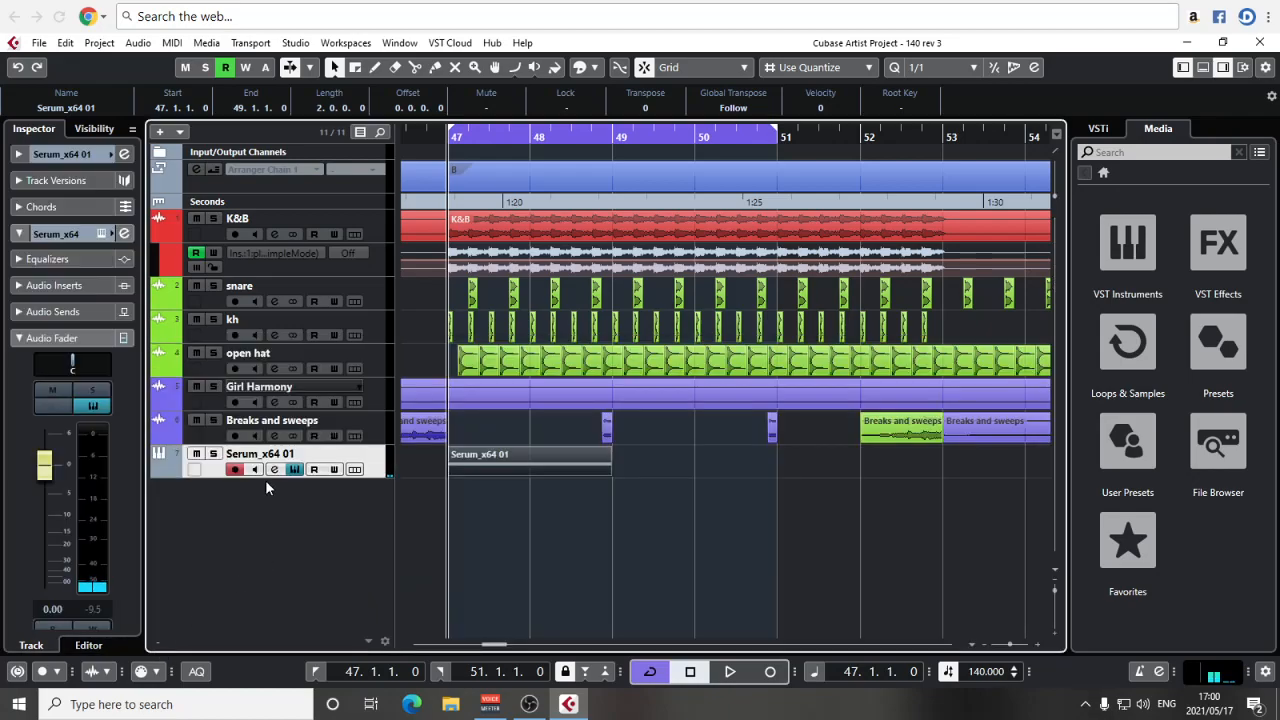
# Increase the height of the Serum_x64 01 track and set its volume to -6 dB
pyautogui.moveTo(212, 474); pyautogui.dragTo(214, 525)
pyautogui.moveTo(62, 508); pyautogui.dragTo(55, 520)
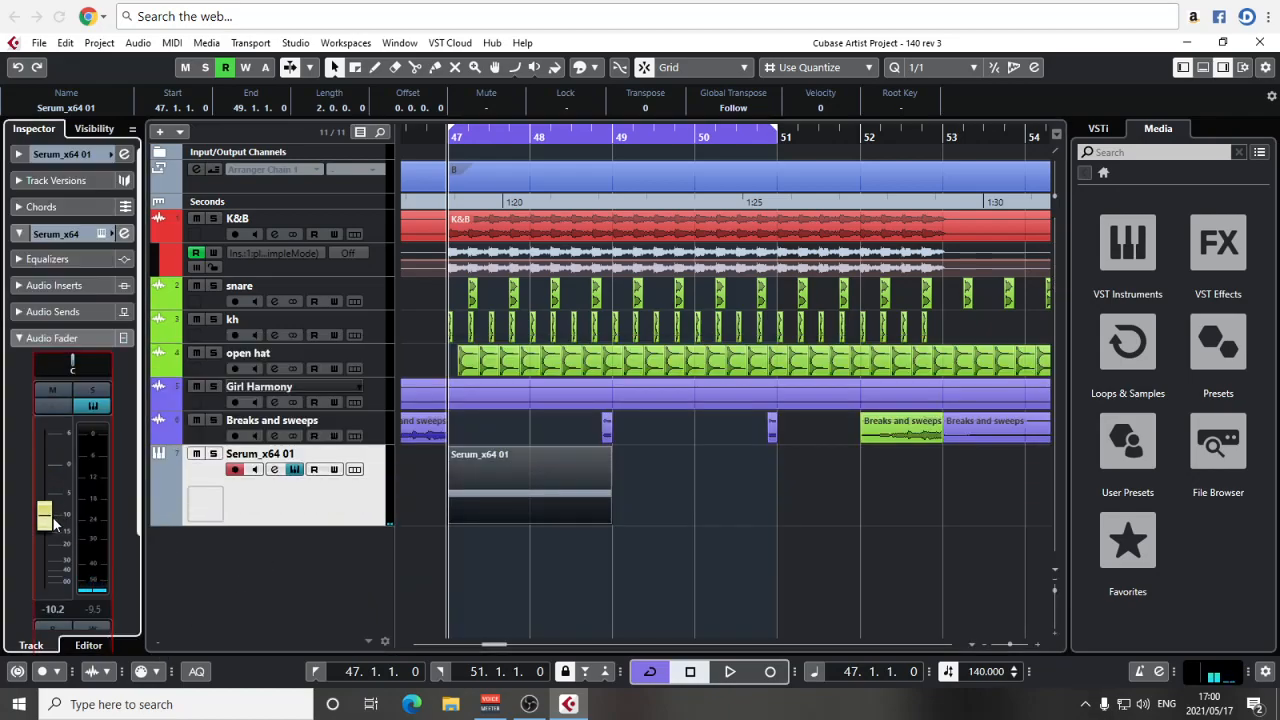
pyautogui.click(52, 608)
pyautogui.write('-')
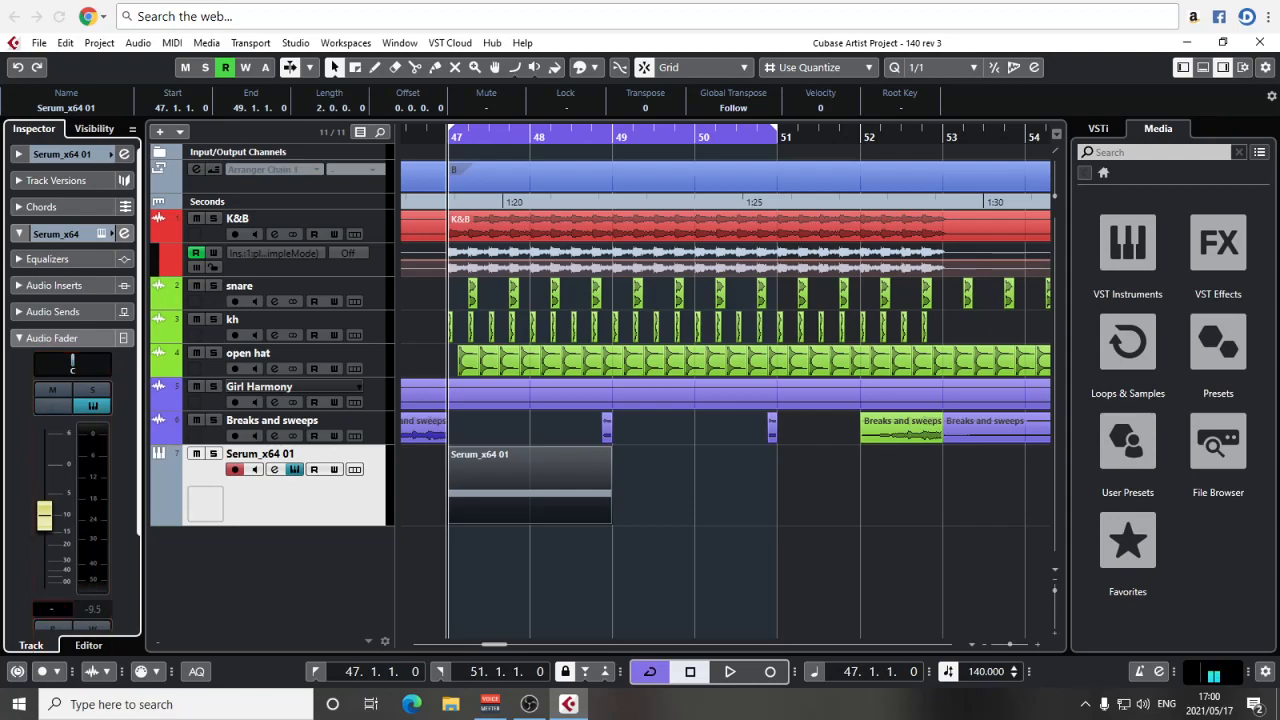
pyautogui.write('6')
pyautogui.press('Return')
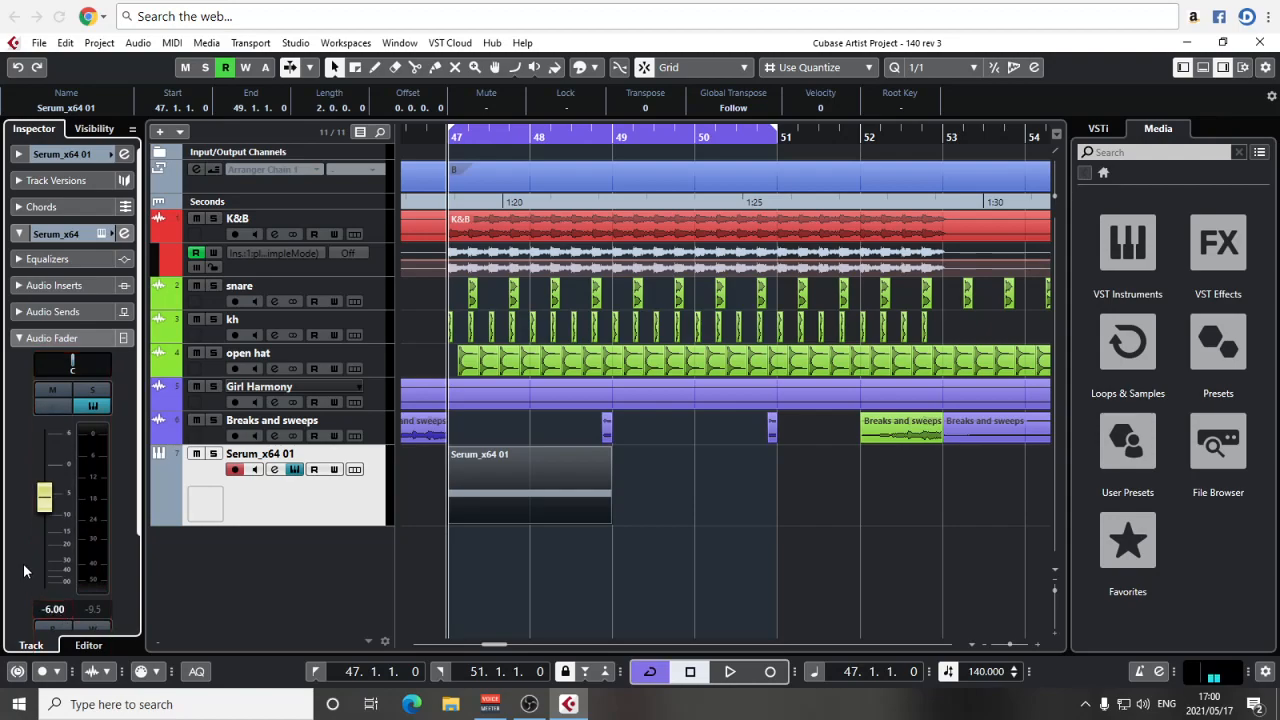
# Add a Brickwall Limiter as an audio insert on the Serum_x64 01 track
pyautogui.click(57, 286)
pyautogui.click(59, 317)
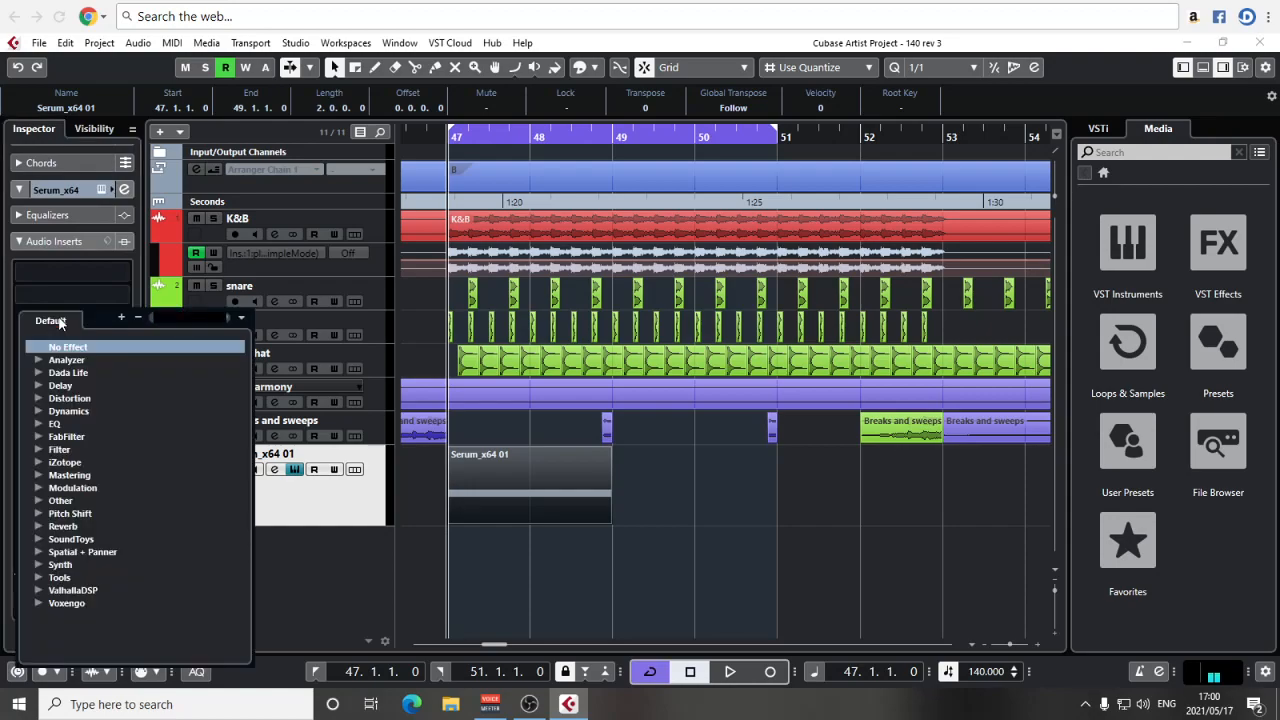
pyautogui.write('lim')
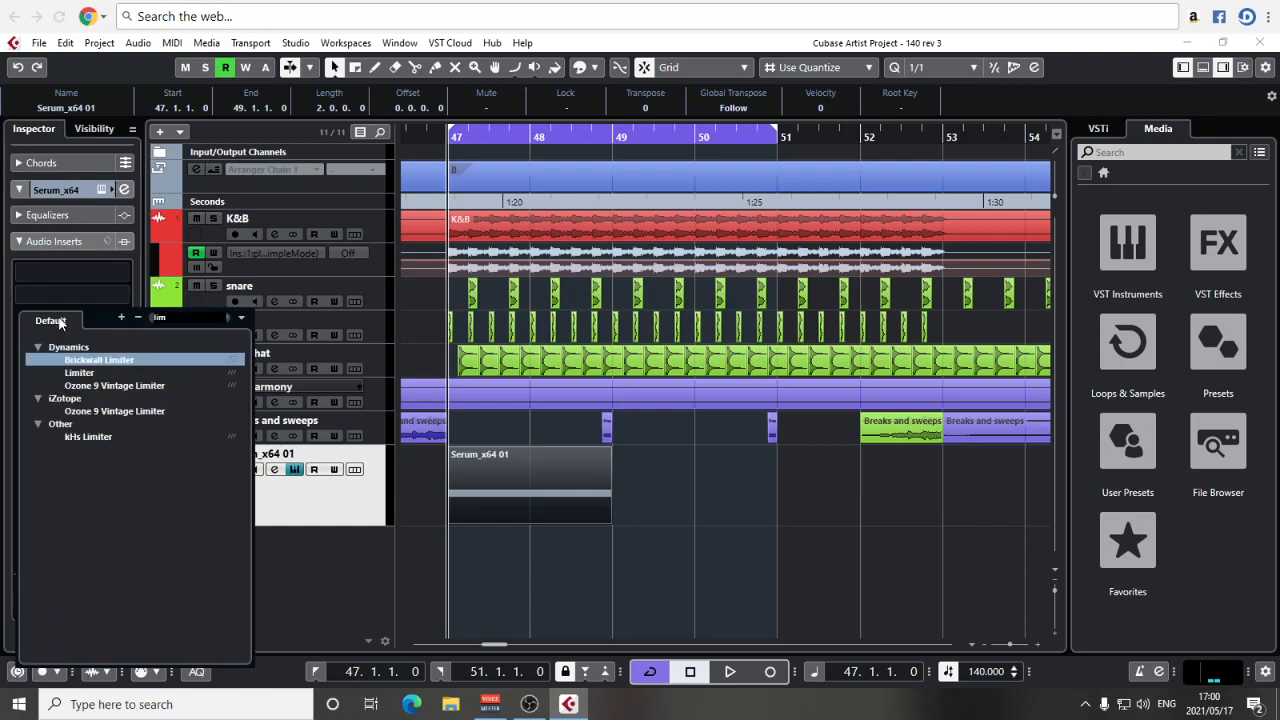
pyautogui.click(99, 361)
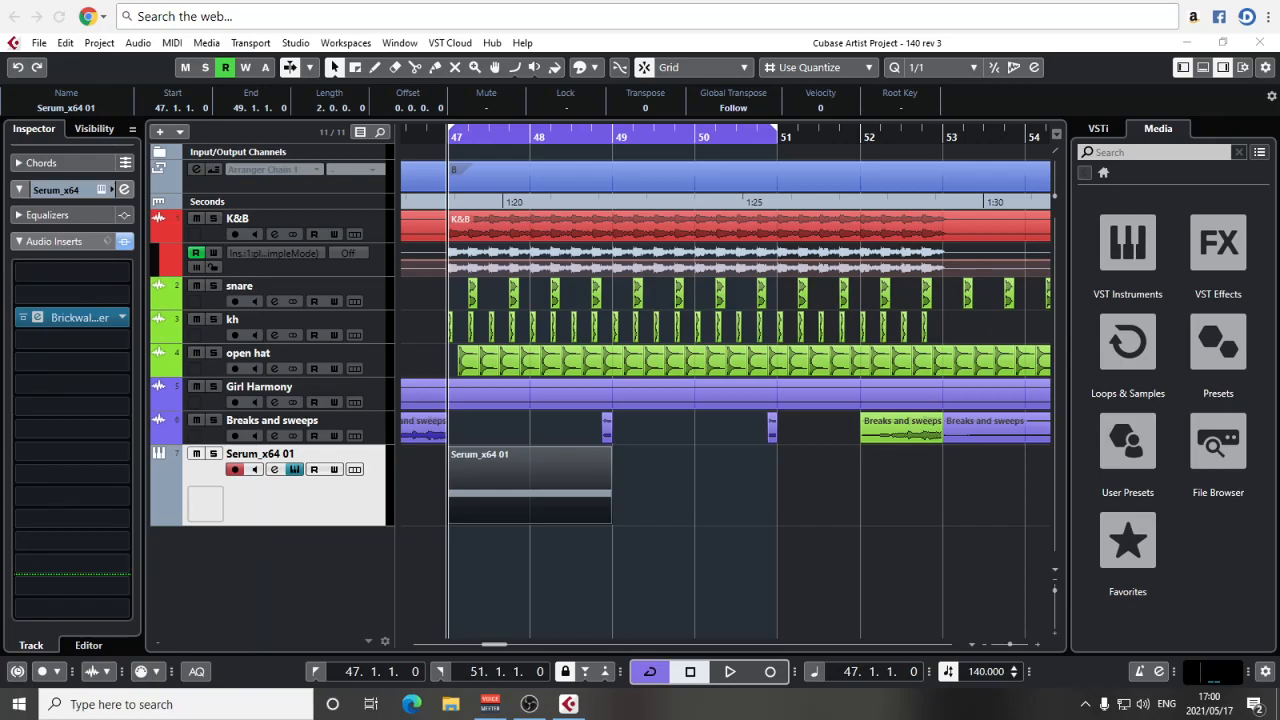
# Open the Serum instrument, enable its filter with the Band 24 type and adjust the filter's cutoff and resonance
pyautogui.click(124, 190)
pyautogui.moveTo(725, 35); pyautogui.dragTo(771, 41)
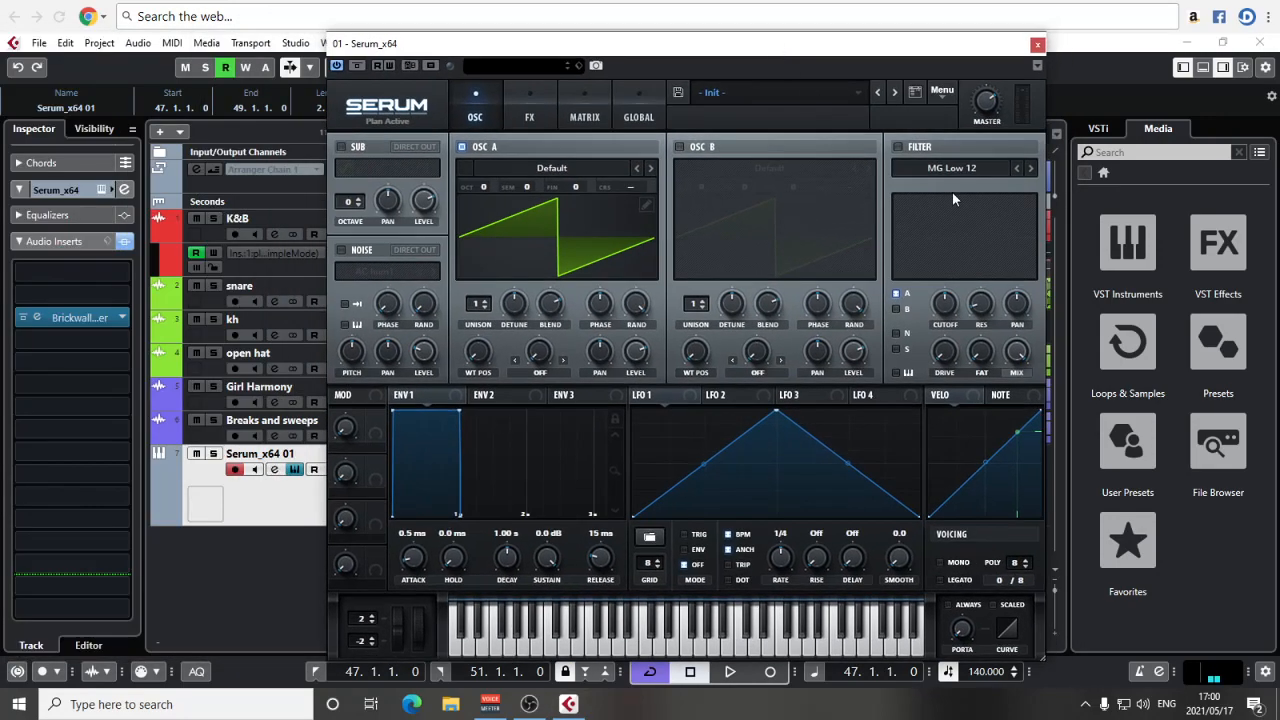
pyautogui.click(897, 147)
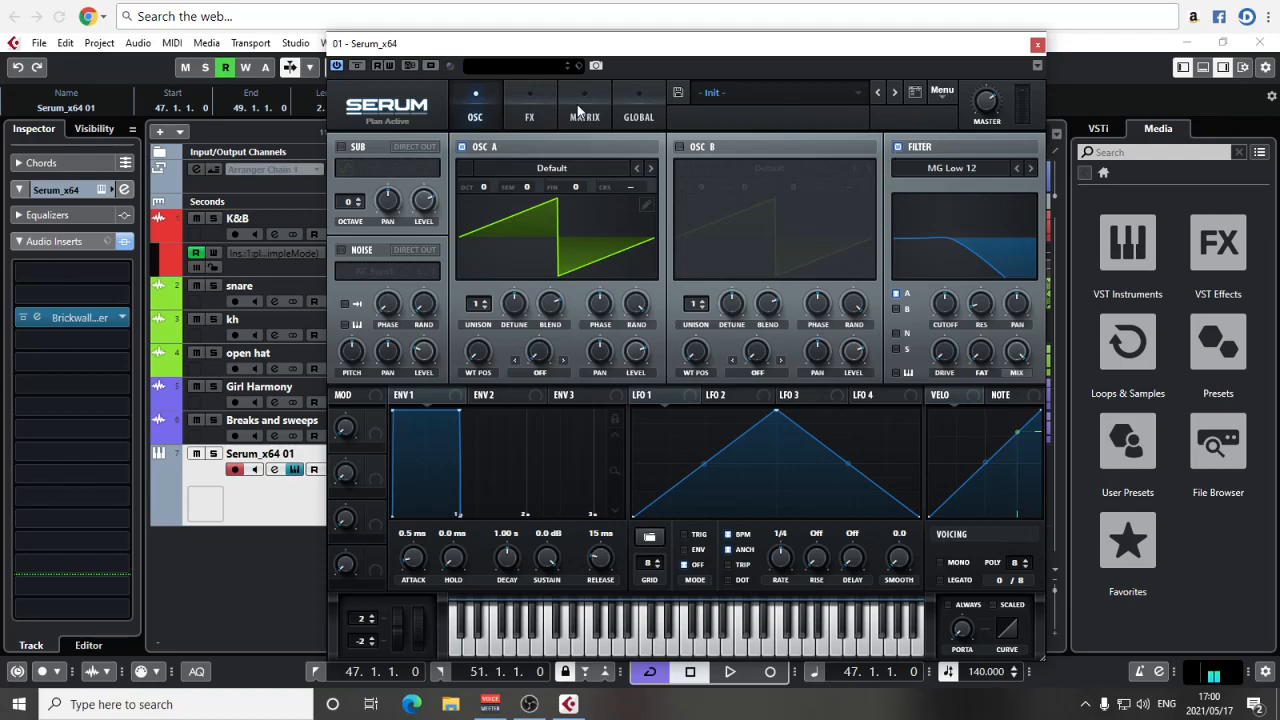
pyautogui.click(980, 168)
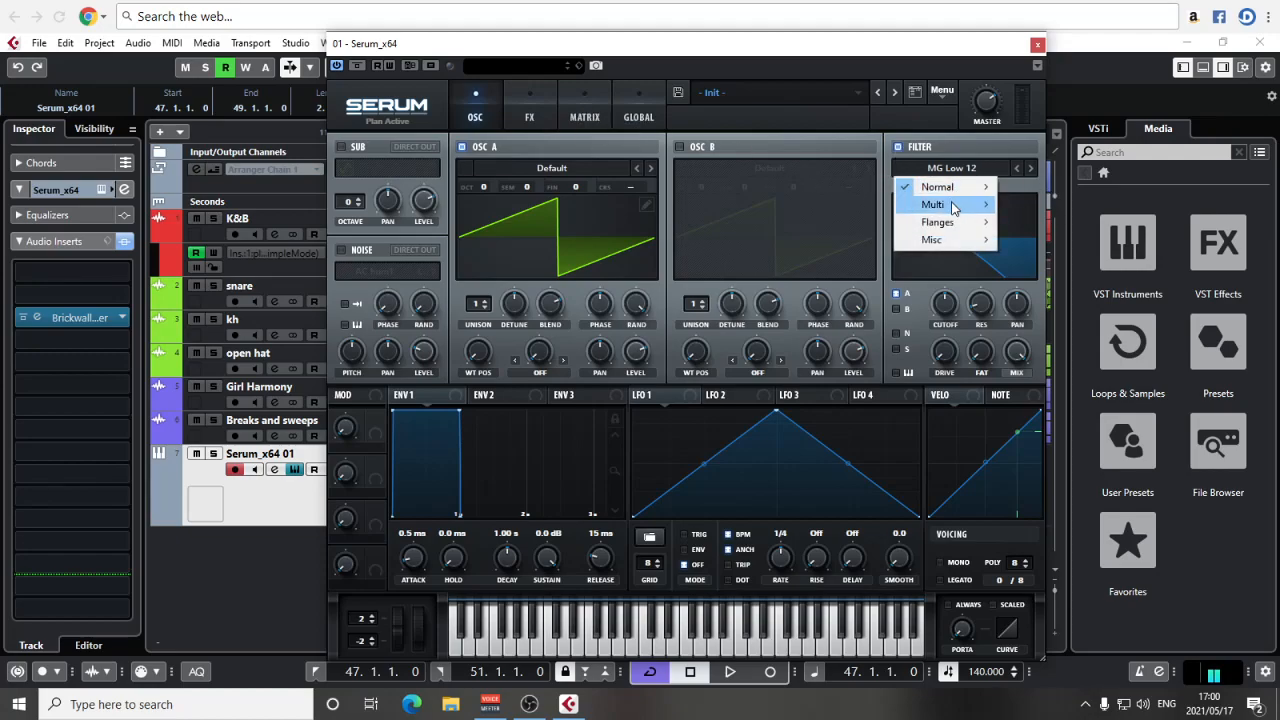
pyautogui.moveTo(945, 187)
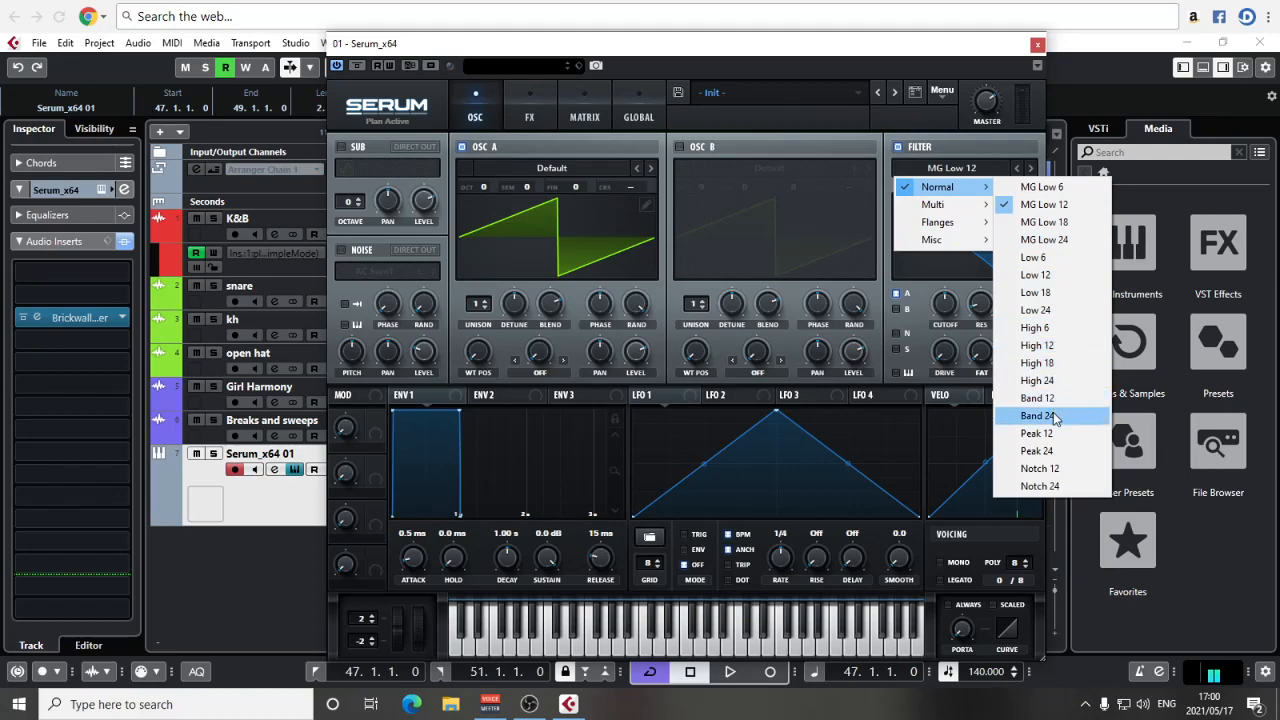
pyautogui.click(1037, 416)
pyautogui.moveTo(988, 238)
pyautogui.mouseDown()
pyautogui.moveTo(982, 208)
pyautogui.moveTo(979, 222)
pyautogui.mouseUp()
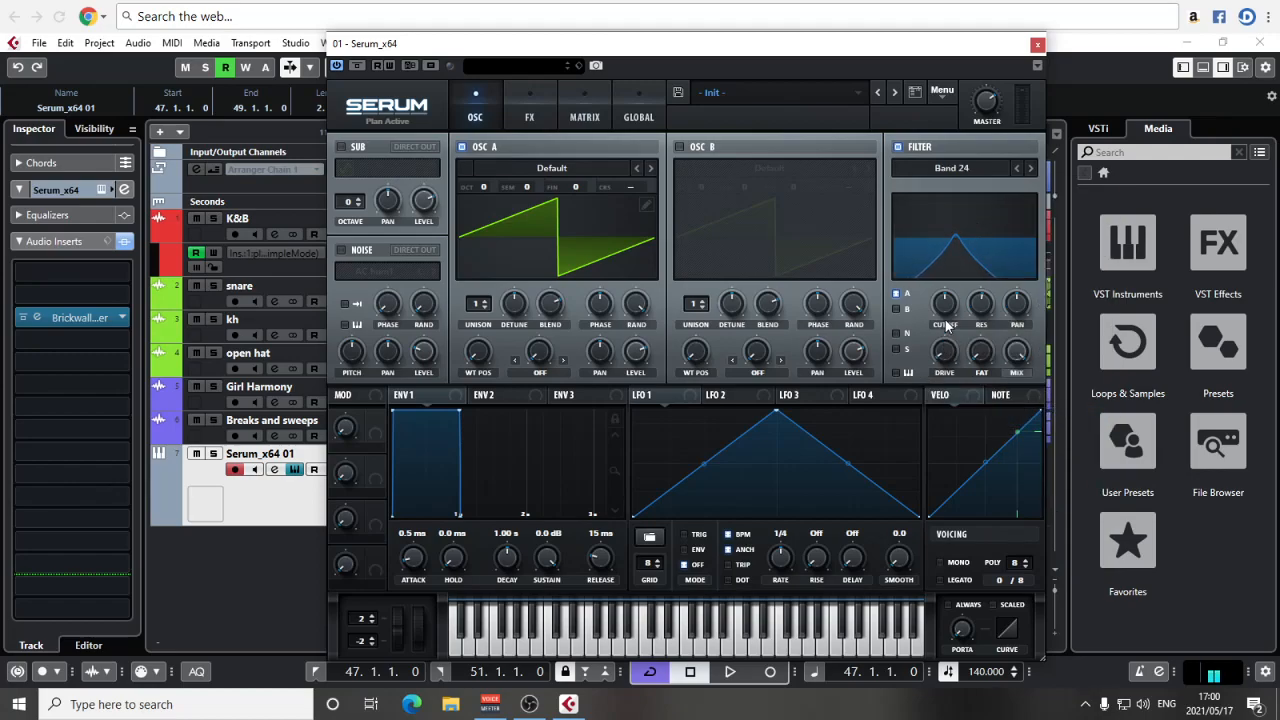
# Assign Chaos1 to the filter cutoff in the first modulation matrix row with a positive amount
pyautogui.click(533, 119)
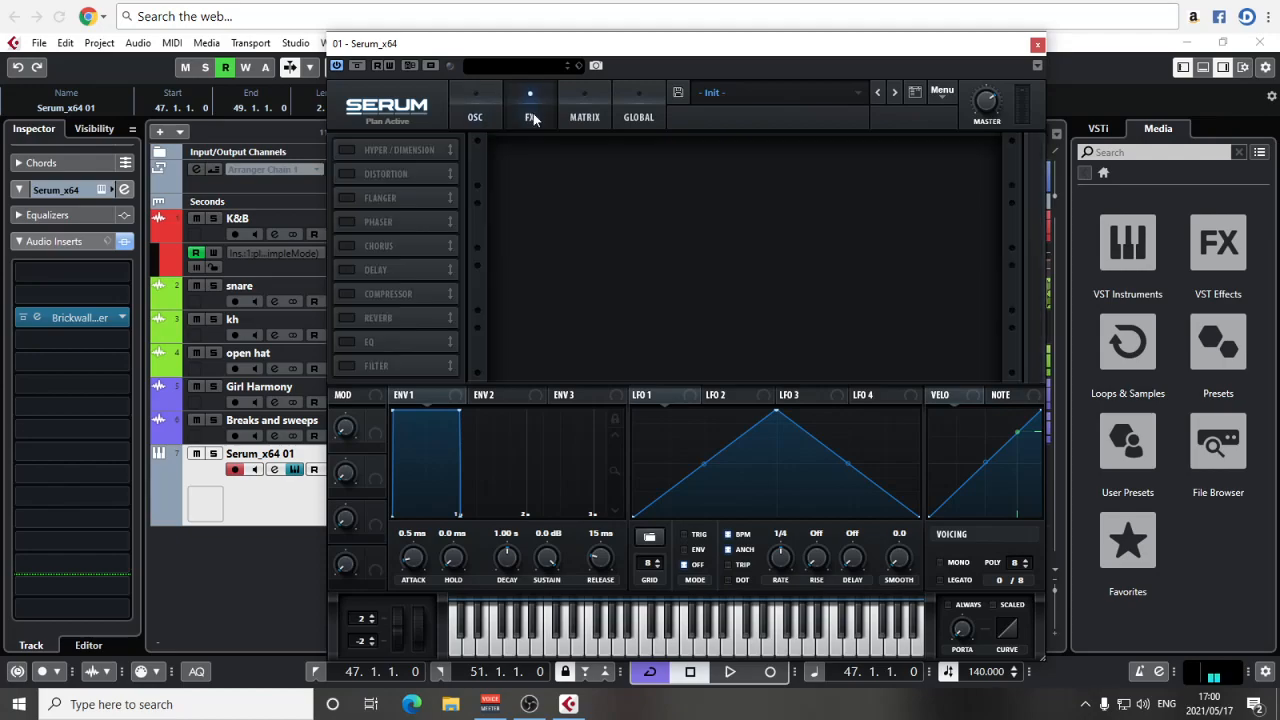
pyautogui.click(585, 119)
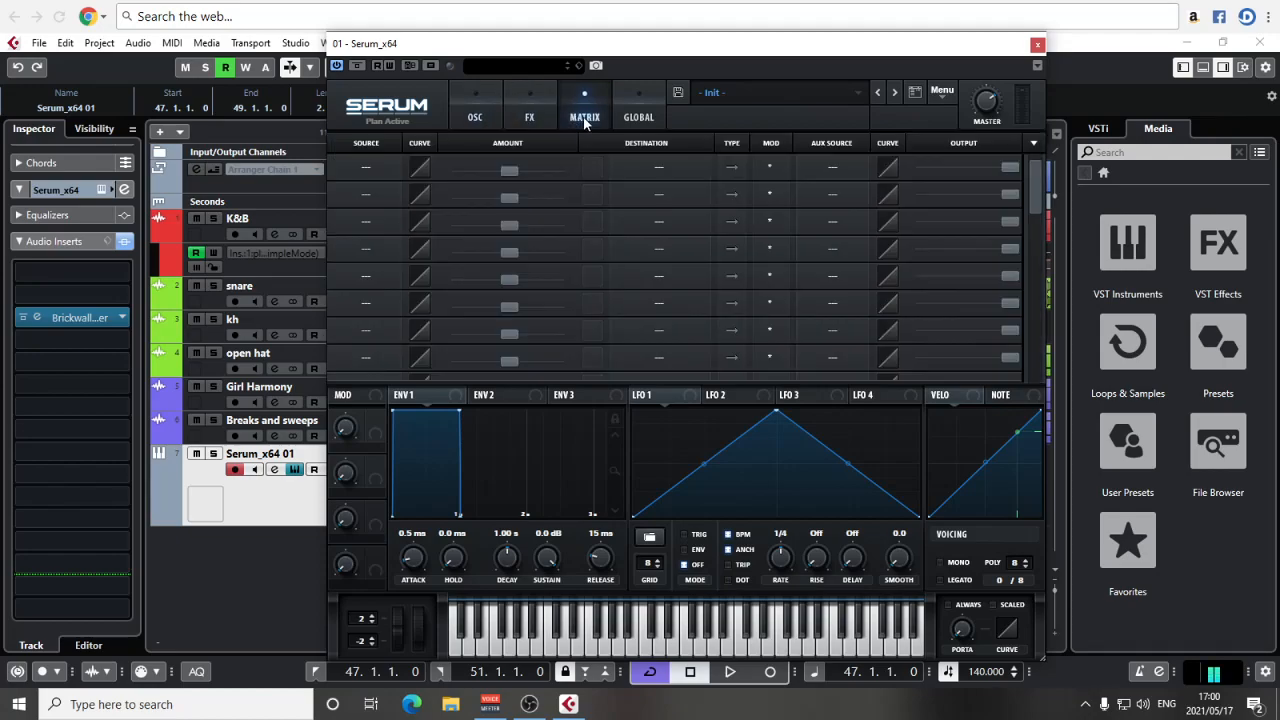
pyautogui.click(369, 170)
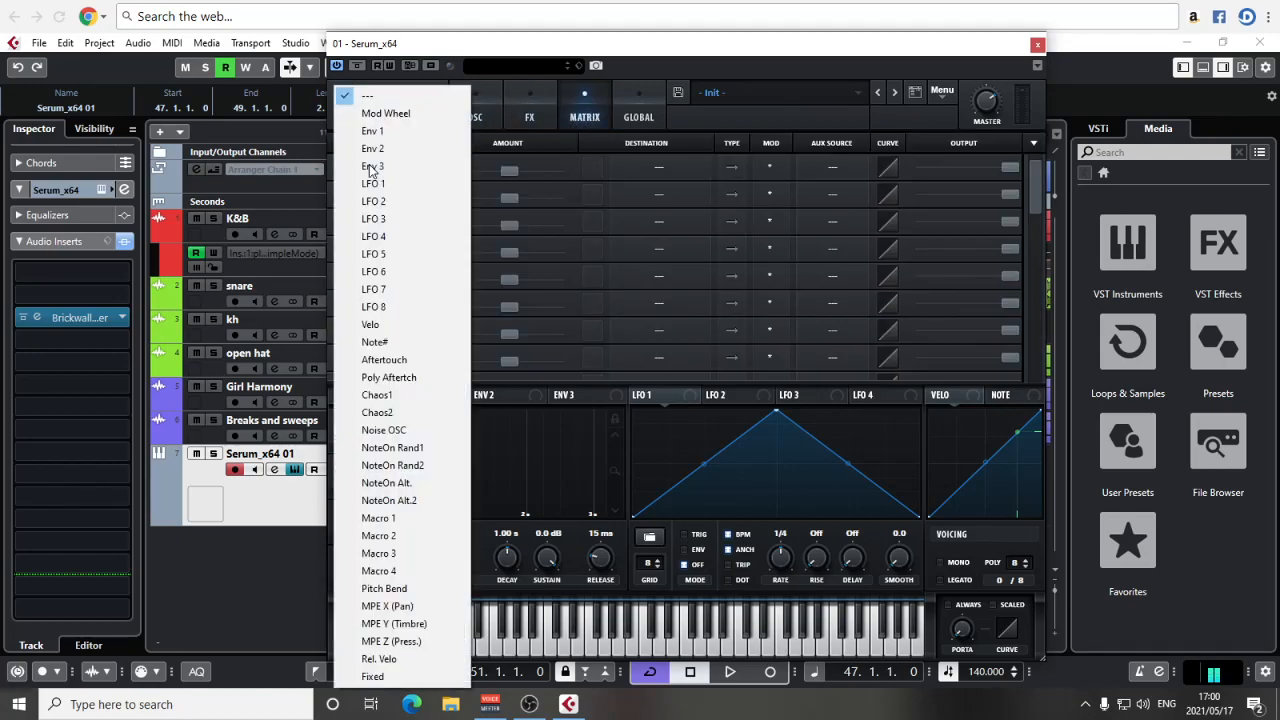
pyautogui.click(401, 403)
pyautogui.click(641, 170)
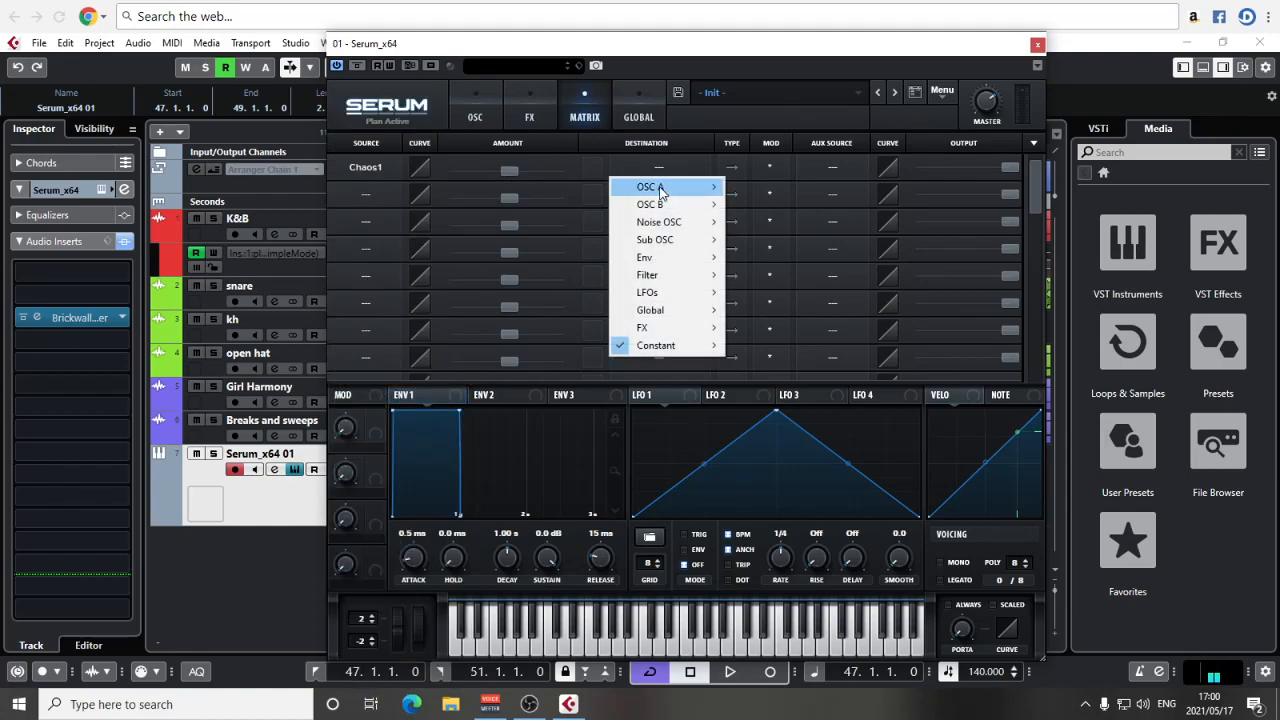
pyautogui.moveTo(688, 278)
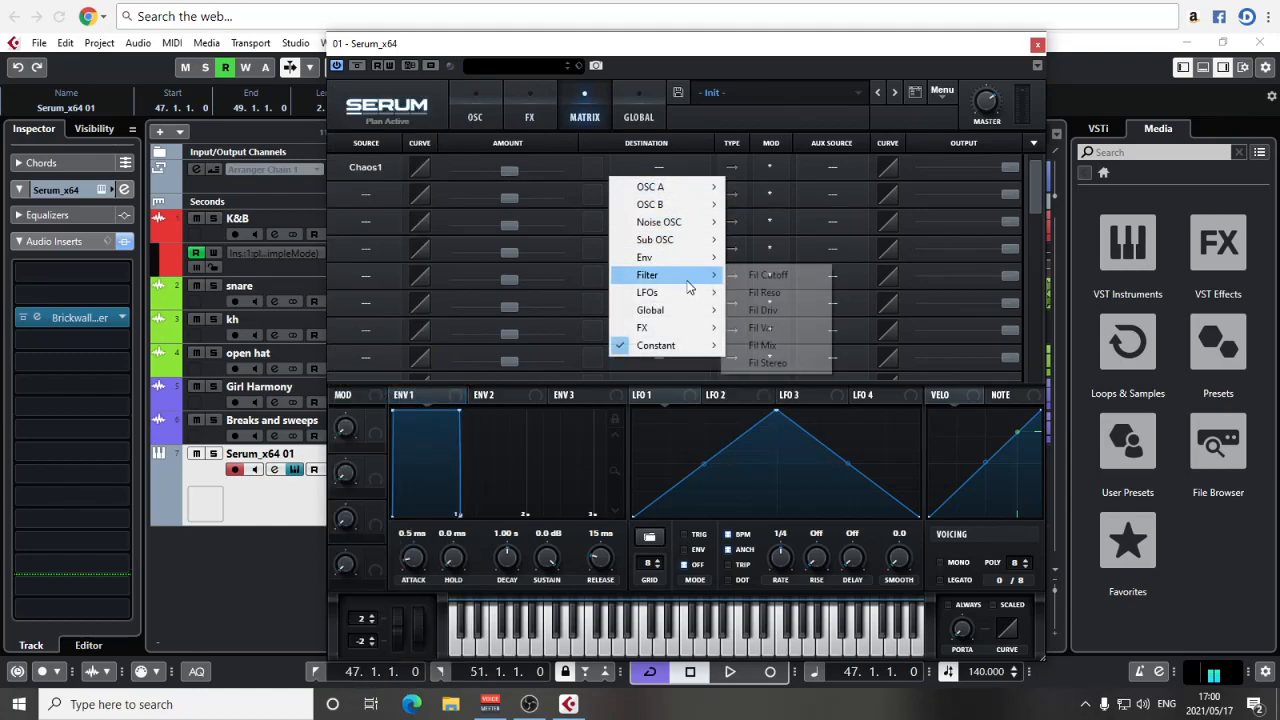
pyautogui.click(770, 277)
pyautogui.moveTo(523, 171)
pyautogui.mouseDown()
pyautogui.moveTo(556, 180)
pyautogui.moveTo(527, 170)
pyautogui.mouseUp()
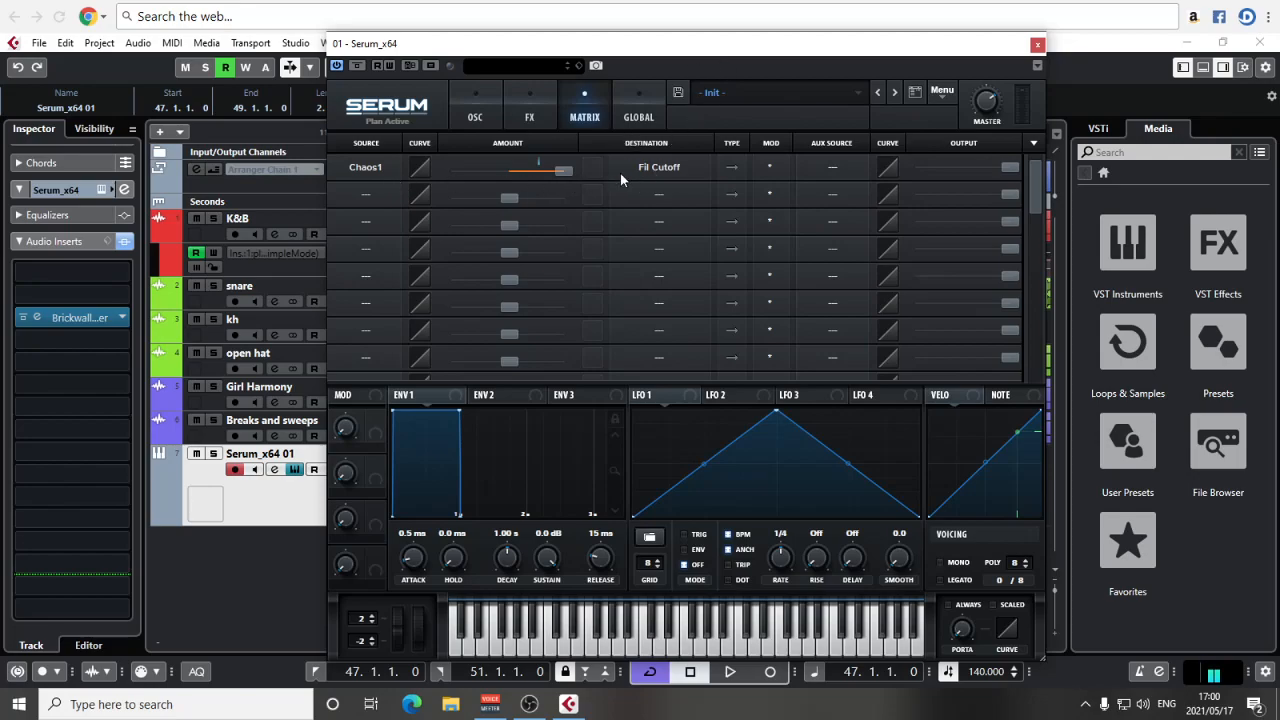
# Assign Chaos2 to oscillator A's wavetable position (A WTPos) in the second matrix row with a positive amount
pyautogui.click(380, 197)
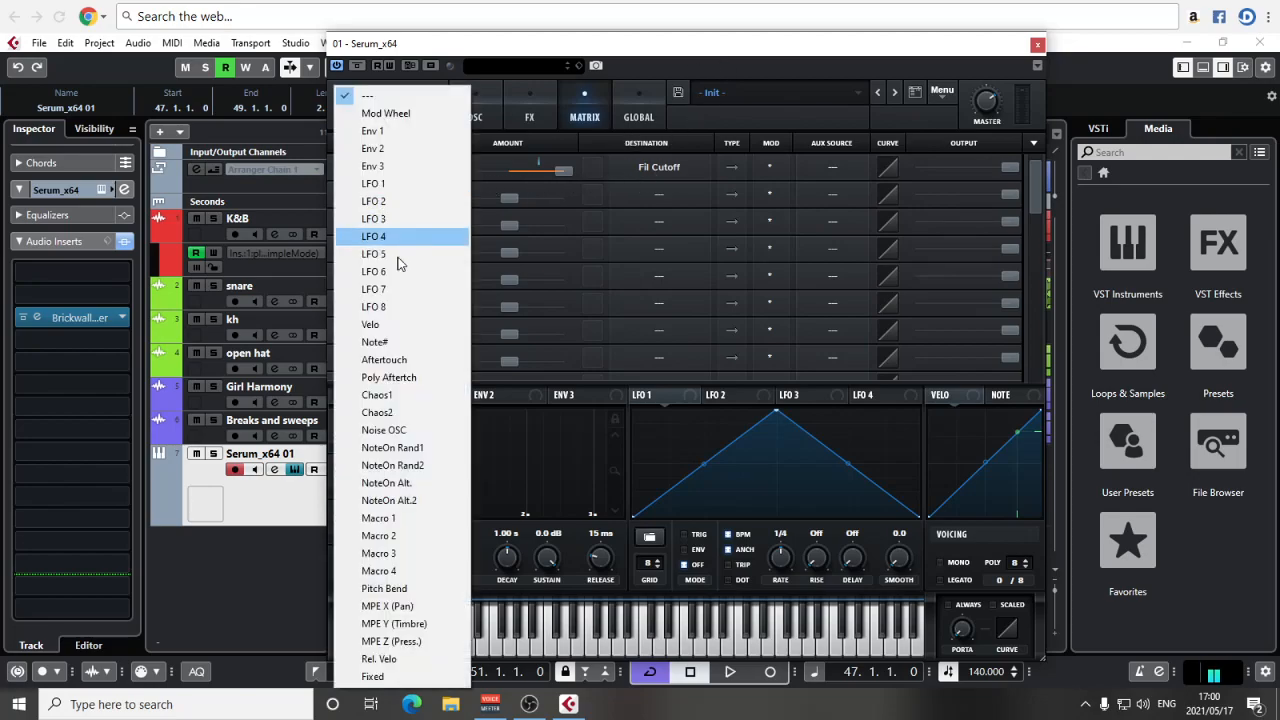
pyautogui.click(421, 416)
pyautogui.click(677, 192)
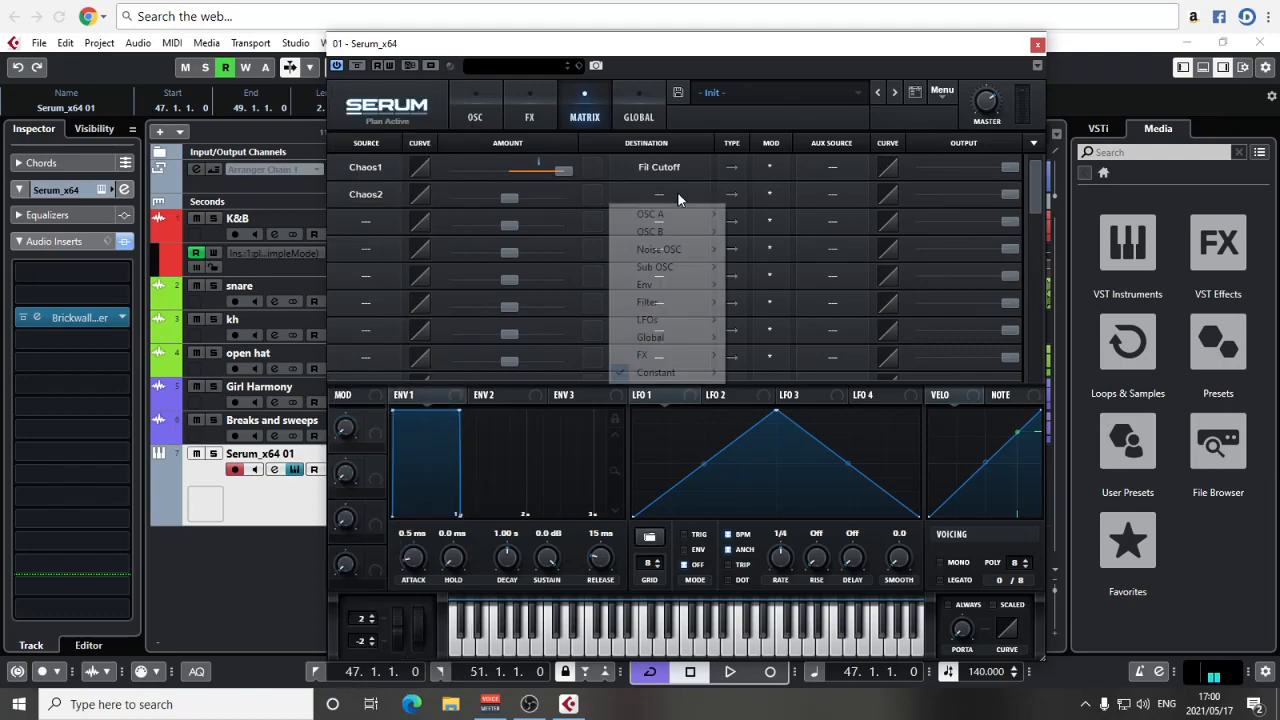
pyautogui.moveTo(670, 220)
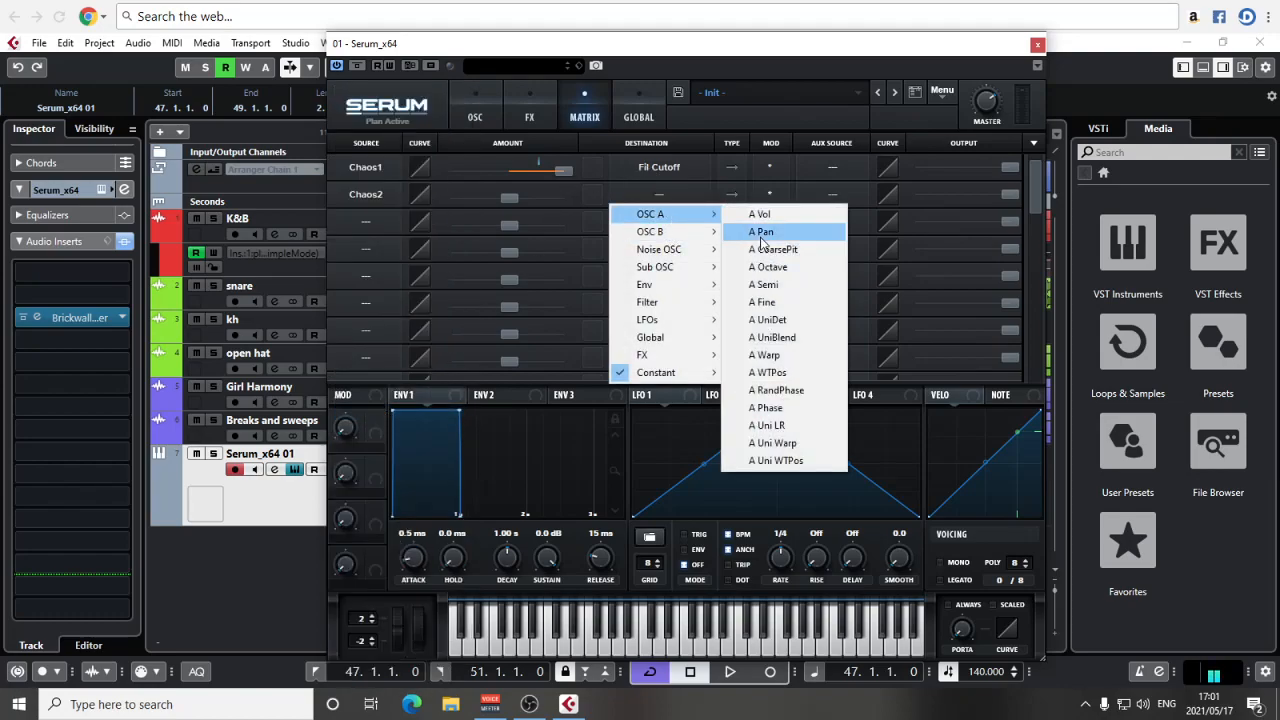
pyautogui.click(786, 372)
pyautogui.moveTo(510, 197); pyautogui.dragTo(556, 210)
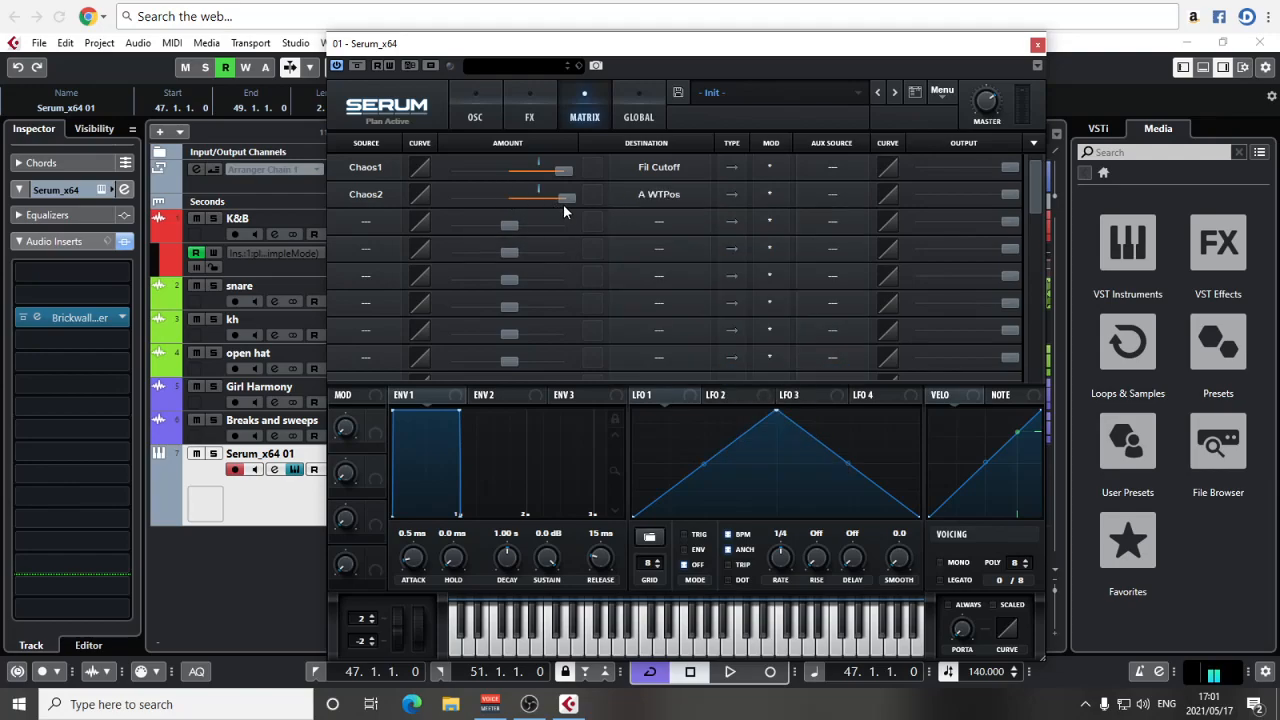
# Assign Chaos1 to oscillator B's wavetable position (B WTPos) in the third matrix row with a positive amount
pyautogui.click(364, 221)
pyautogui.click(408, 396)
pyautogui.click(658, 221)
pyautogui.moveTo(662, 258)
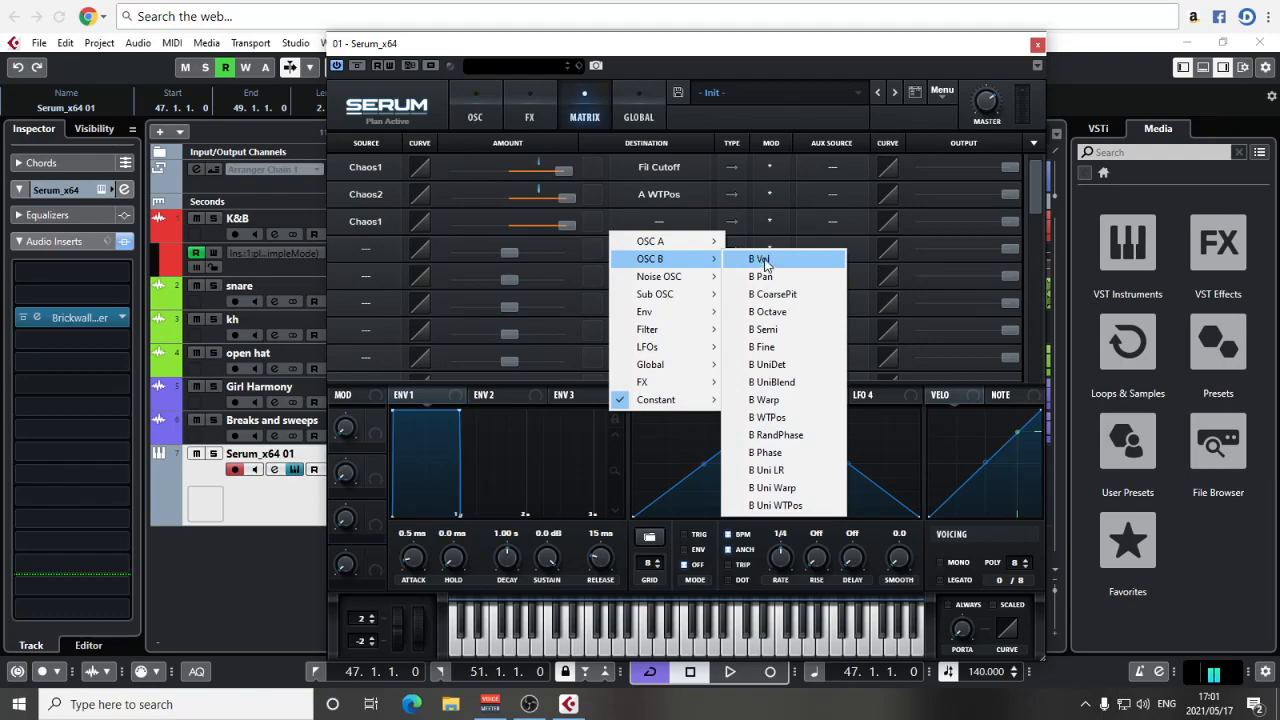
pyautogui.click(768, 417)
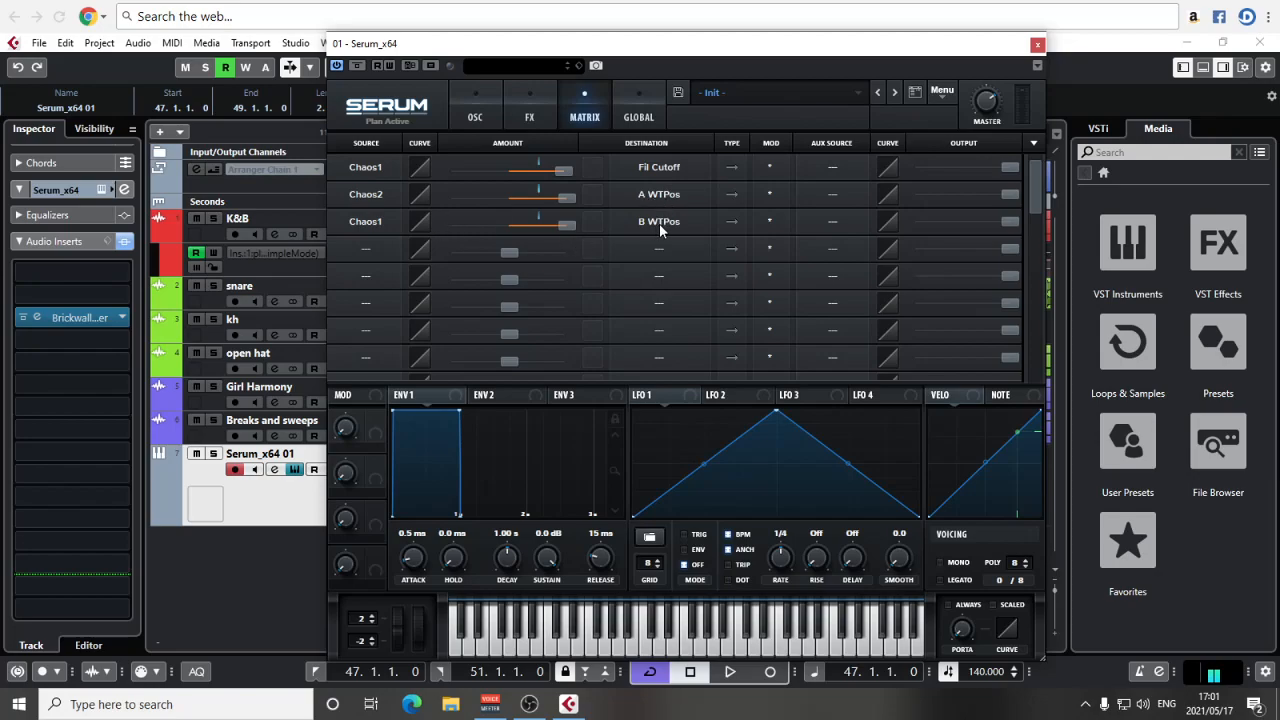
# Load the Digital wavetable Ethos into oscillator A and adjust its wavetable position
pyautogui.click(473, 112)
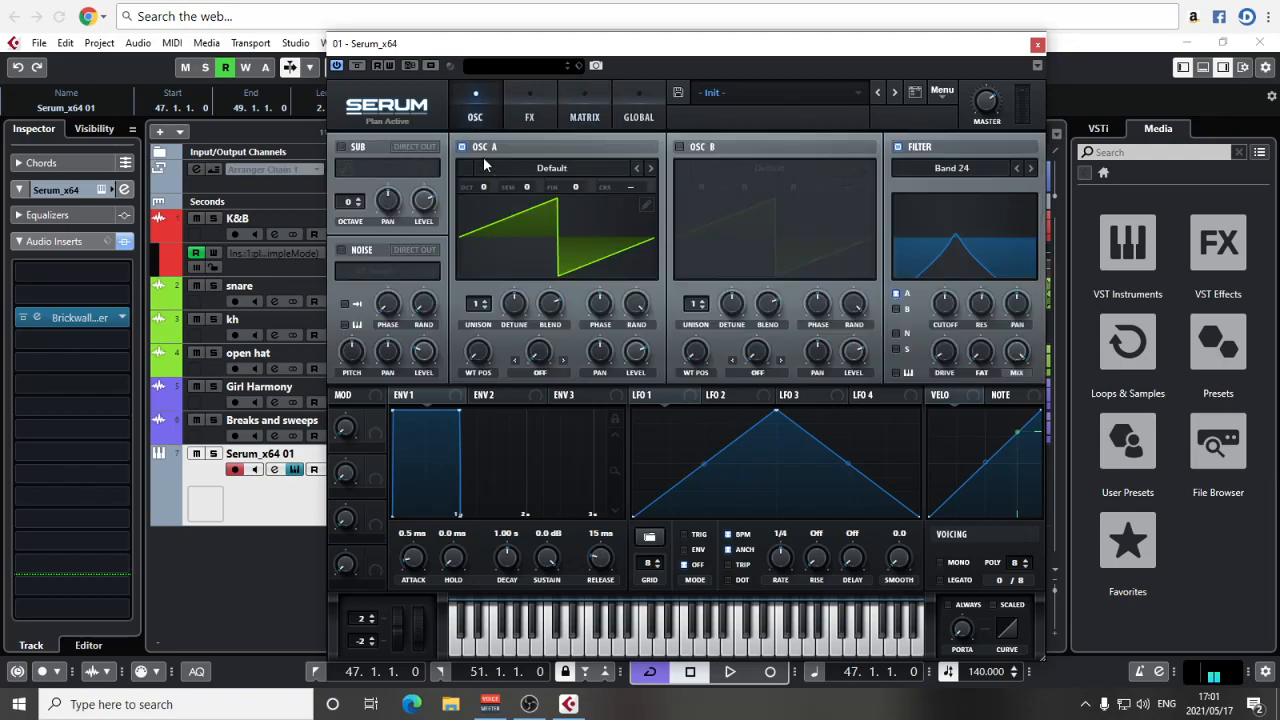
pyautogui.click(549, 168)
pyautogui.moveTo(540, 205)
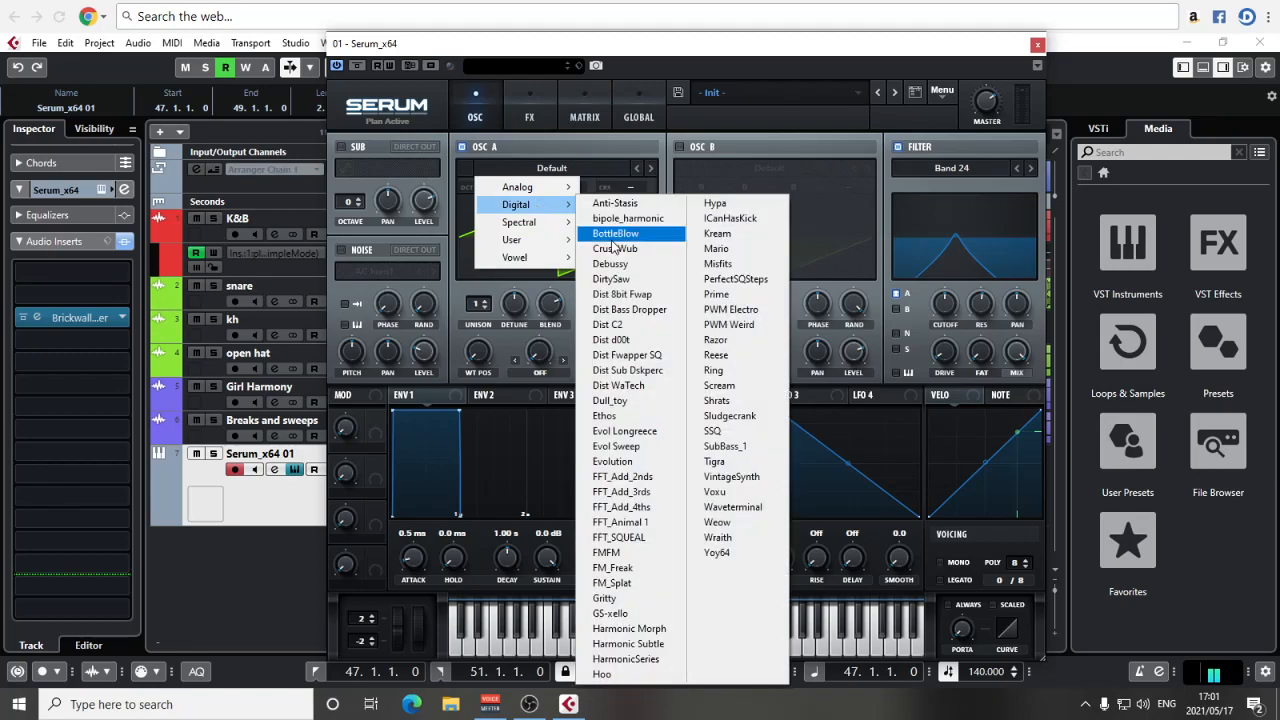
pyautogui.click(643, 402)
pyautogui.moveTo(505, 240); pyautogui.dragTo(497, 282)
pyautogui.click(650, 168)
pyautogui.moveTo(478, 352)
pyautogui.mouseDown()
pyautogui.moveTo(470, 366)
pyautogui.moveTo(466, 284)
pyautogui.moveTo(477, 370)
pyautogui.mouseUp()
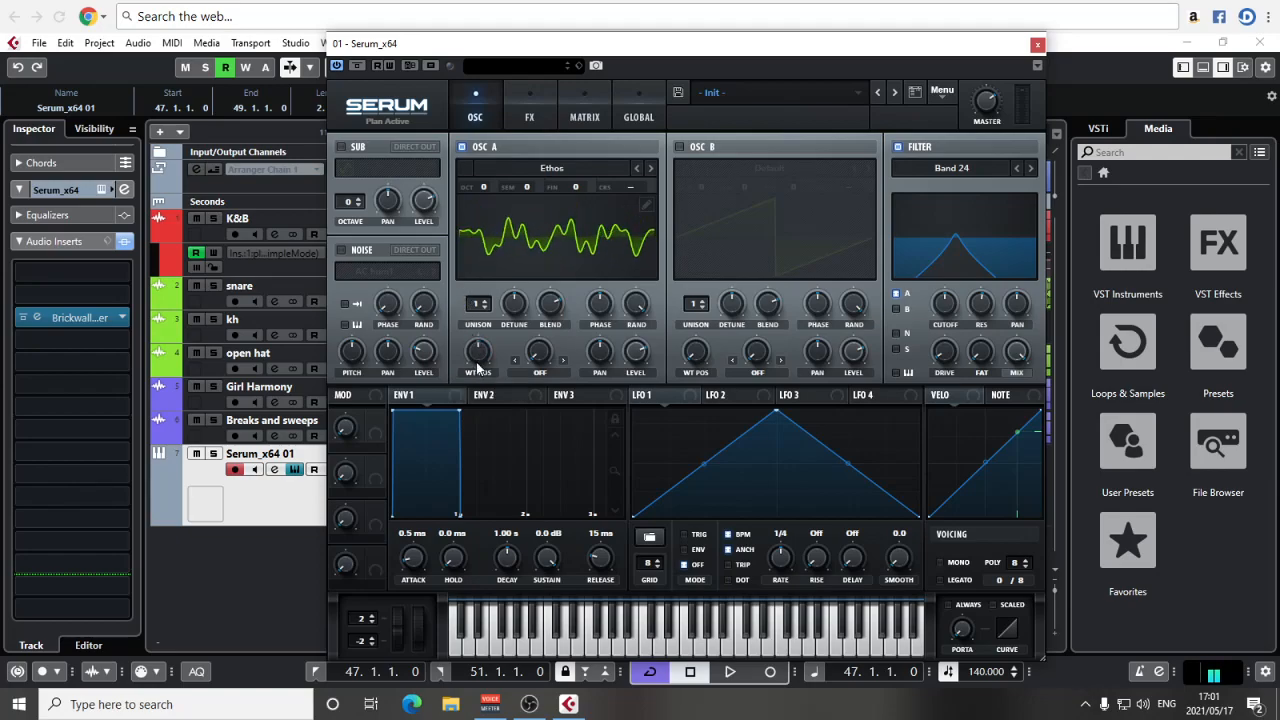
# Adjust the Chaos2 modulation amount for A WTPos and fine-tune oscillator A's wavetable position
pyautogui.click(588, 118)
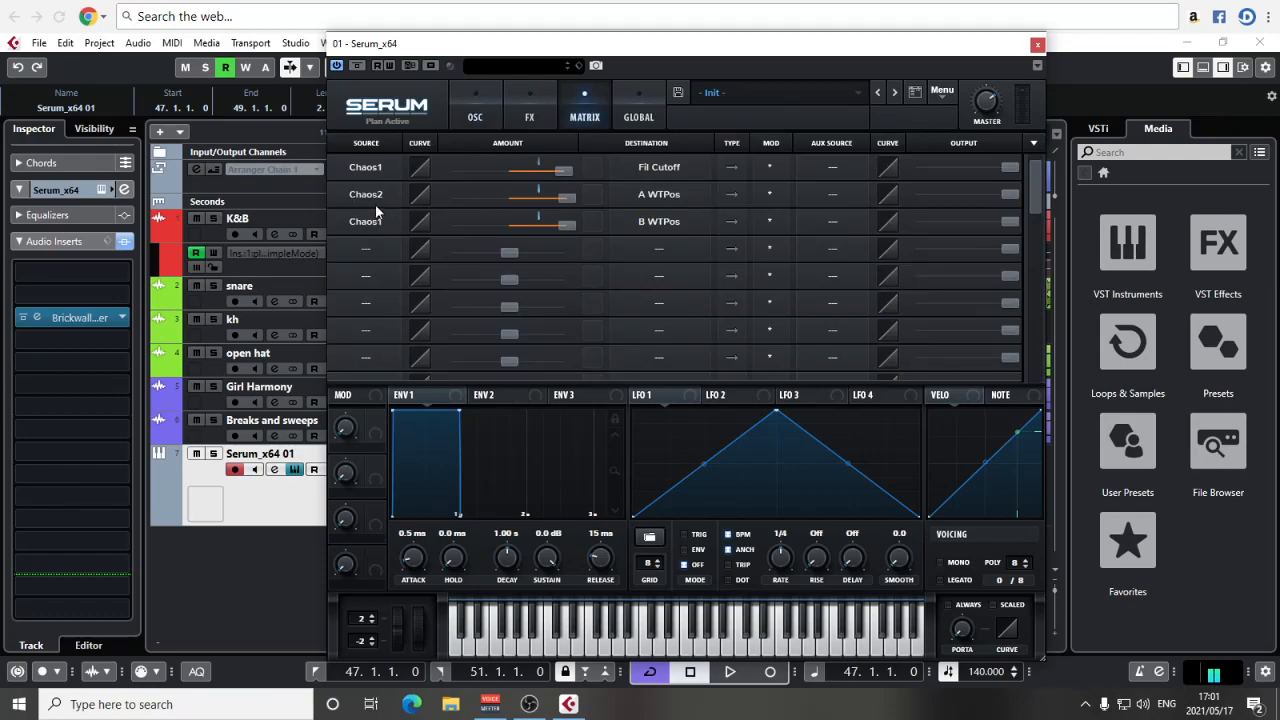
pyautogui.moveTo(574, 198); pyautogui.dragTo(517, 203)
pyautogui.click(477, 112)
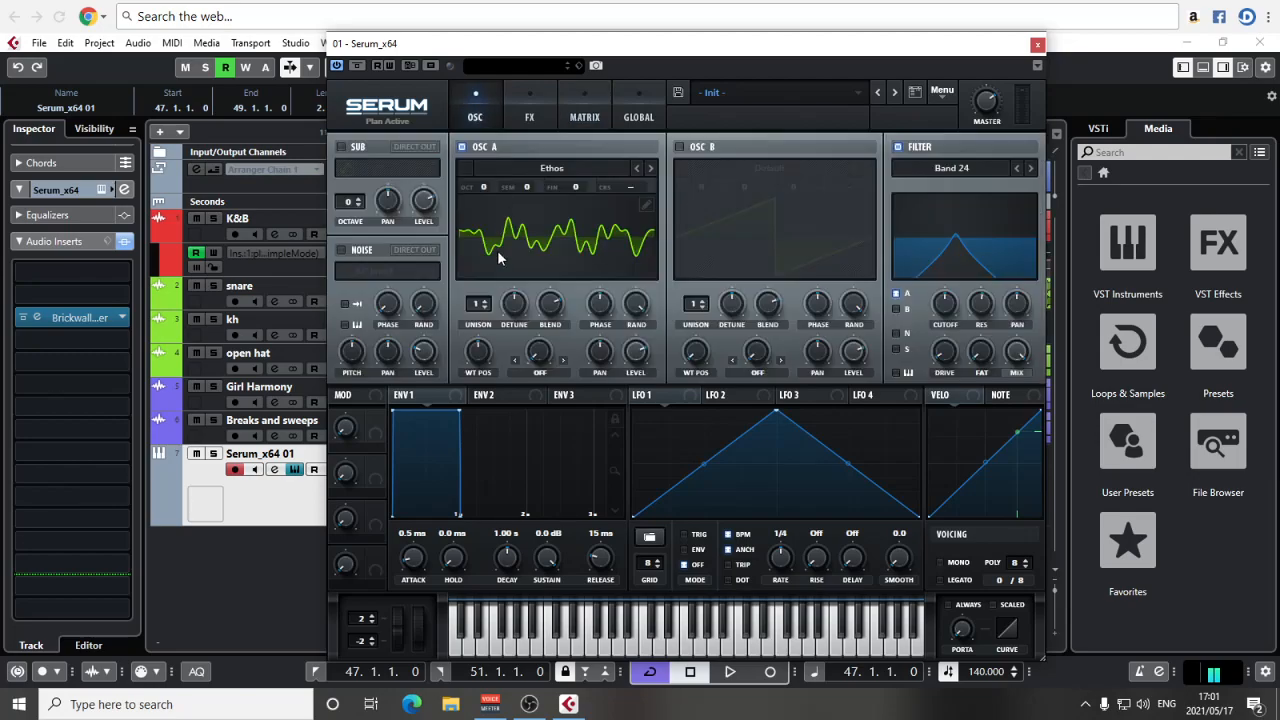
pyautogui.rightClick(486, 360)
pyautogui.click(490, 355)
# Enable oscillator B, load the Digital wavetable Evolution into it and adjust its wavetable position
pyautogui.click(679, 147)
pyautogui.click(795, 168)
pyautogui.moveTo(757, 203)
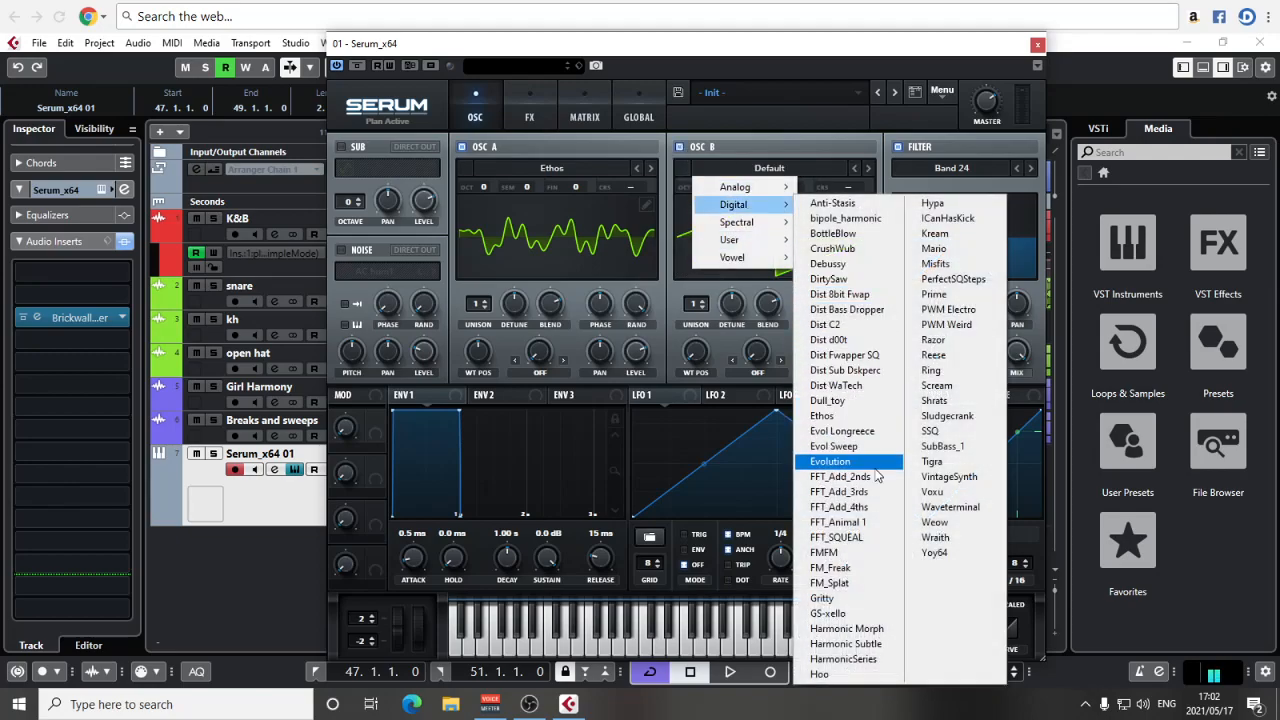
pyautogui.click(840, 461)
pyautogui.moveTo(705, 352); pyautogui.dragTo(693, 375)
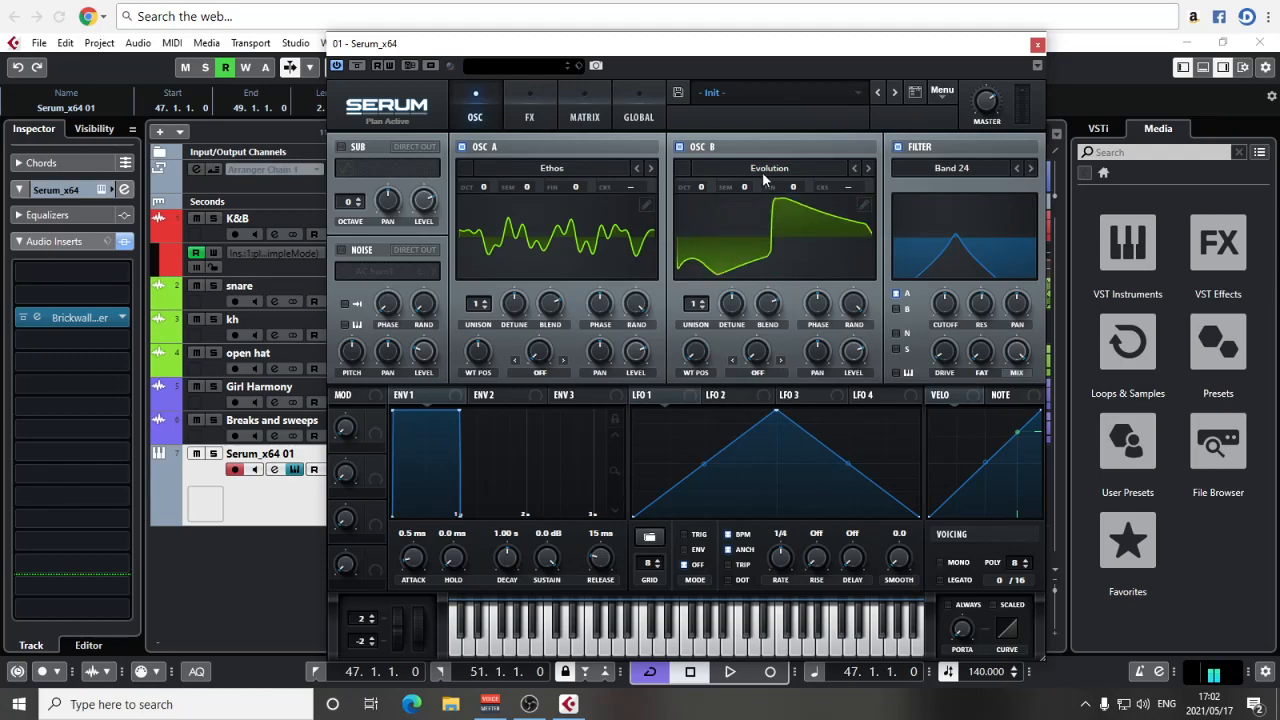
# Review Serum's effects, matrix and oscillator pages and move the plug-in window aside to uncover the Serum_x64 01 track controls
pyautogui.click(542, 116)
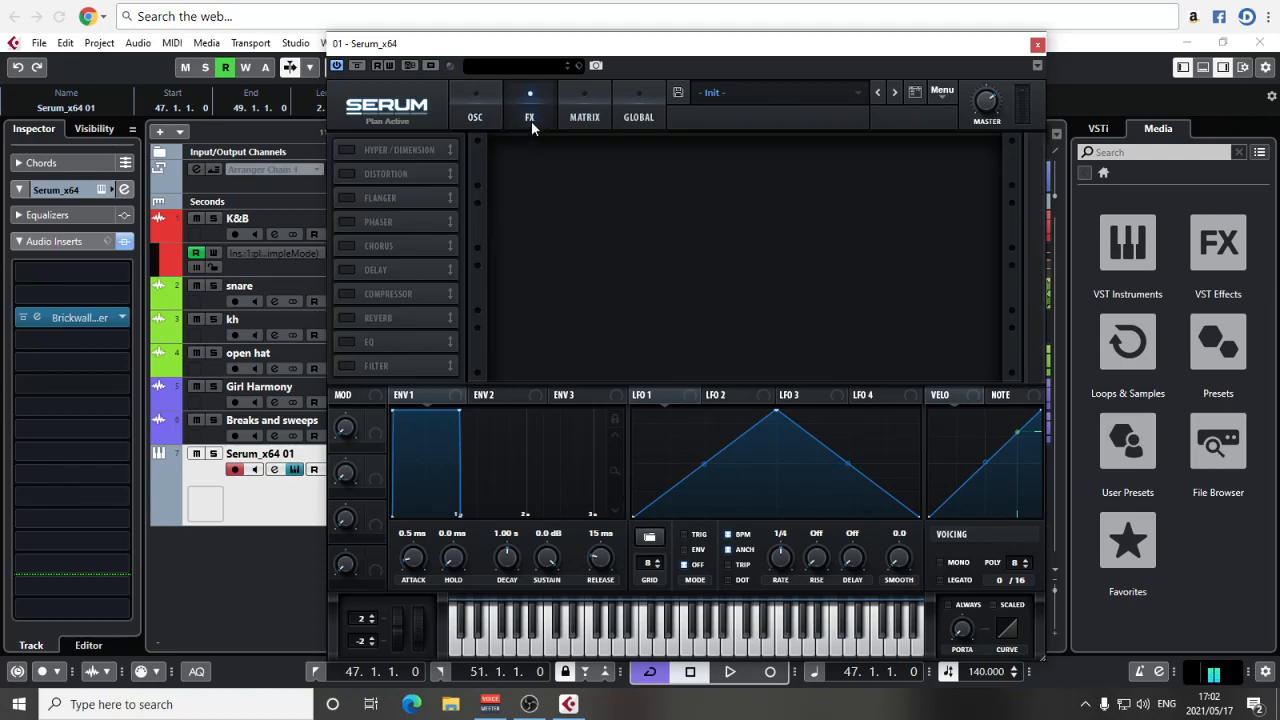
pyautogui.click(584, 116)
pyautogui.click(479, 117)
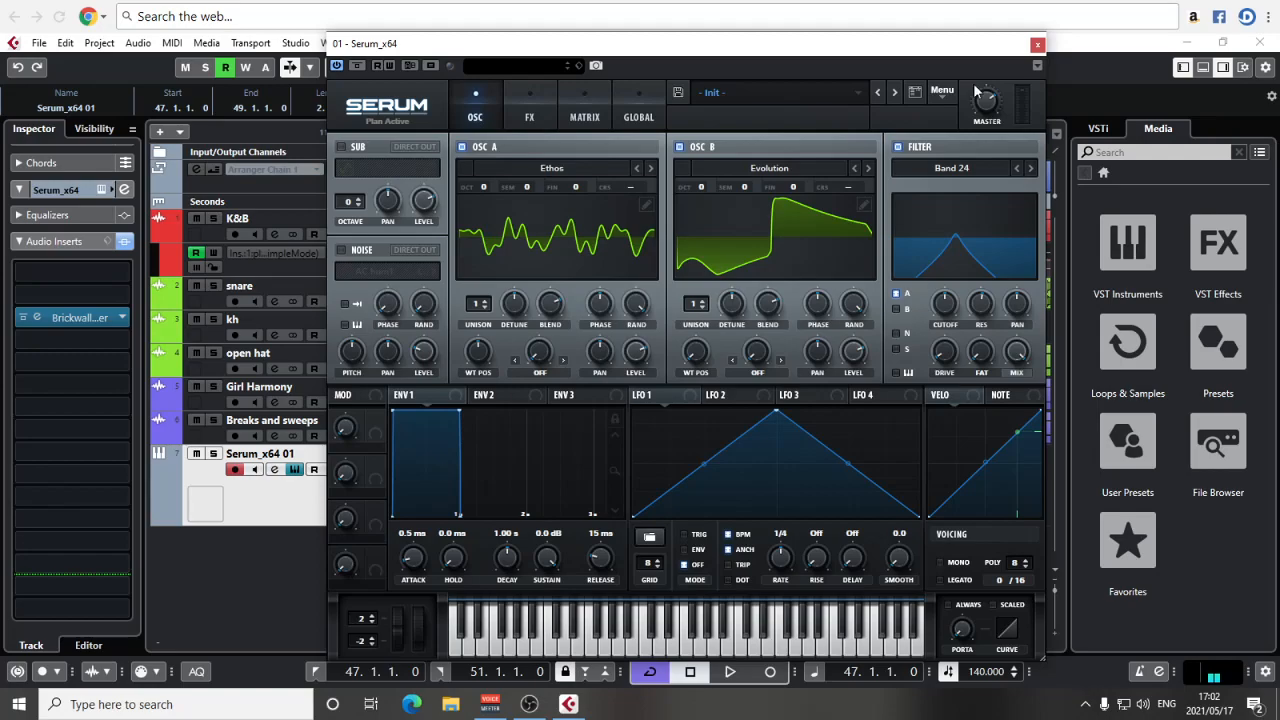
pyautogui.moveTo(994, 49); pyautogui.dragTo(104, 74)
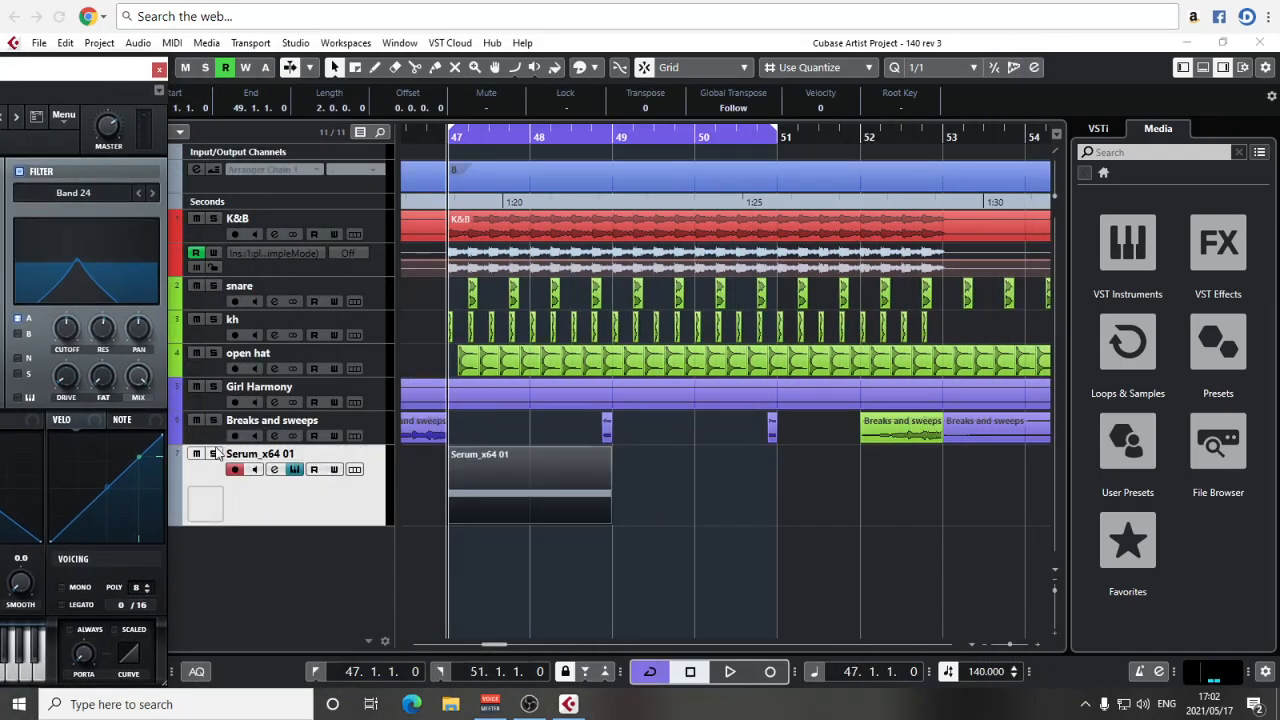
# Play the project with the Serum_x64 01 track soloed and bring the plug-in window back into full view
pyautogui.press('space')
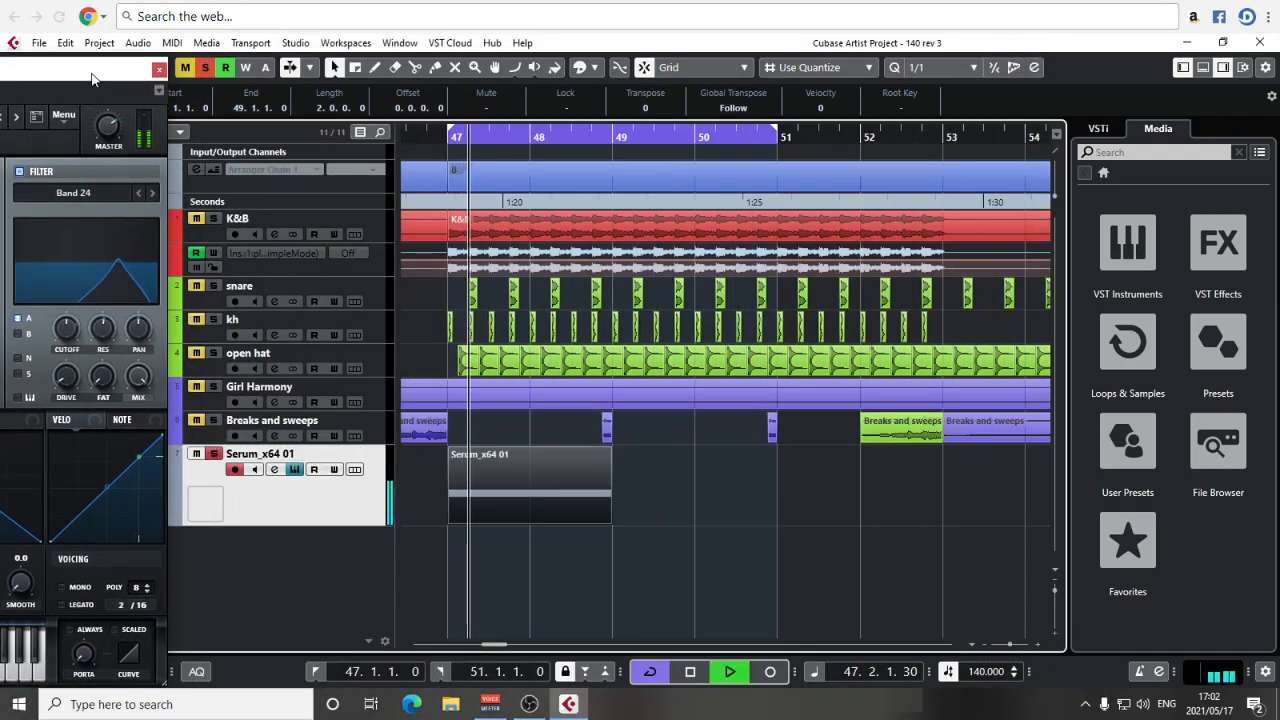
pyautogui.moveTo(104, 77); pyautogui.dragTo(930, 47)
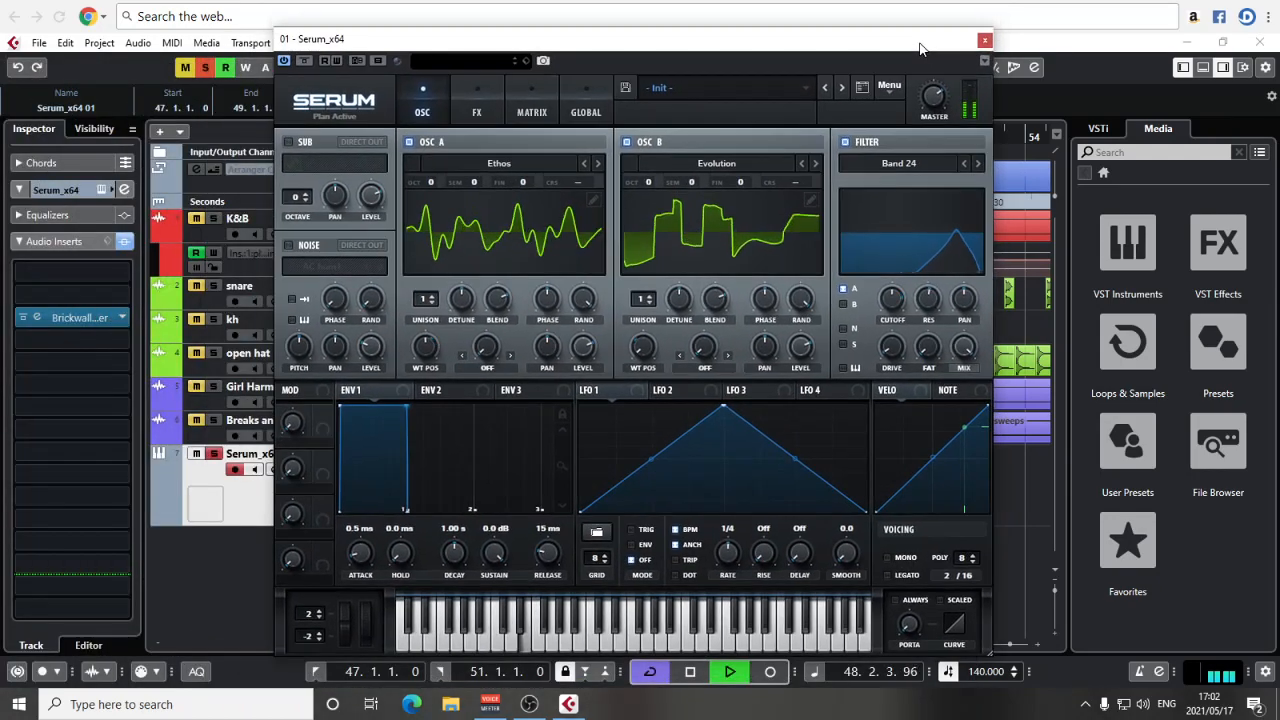
pyautogui.moveTo(745, 38); pyautogui.dragTo(628, 128)
pyautogui.keyDown('alt'); pyautogui.click(613, 143); pyautogui.keyUp('alt')
pyautogui.press('space')
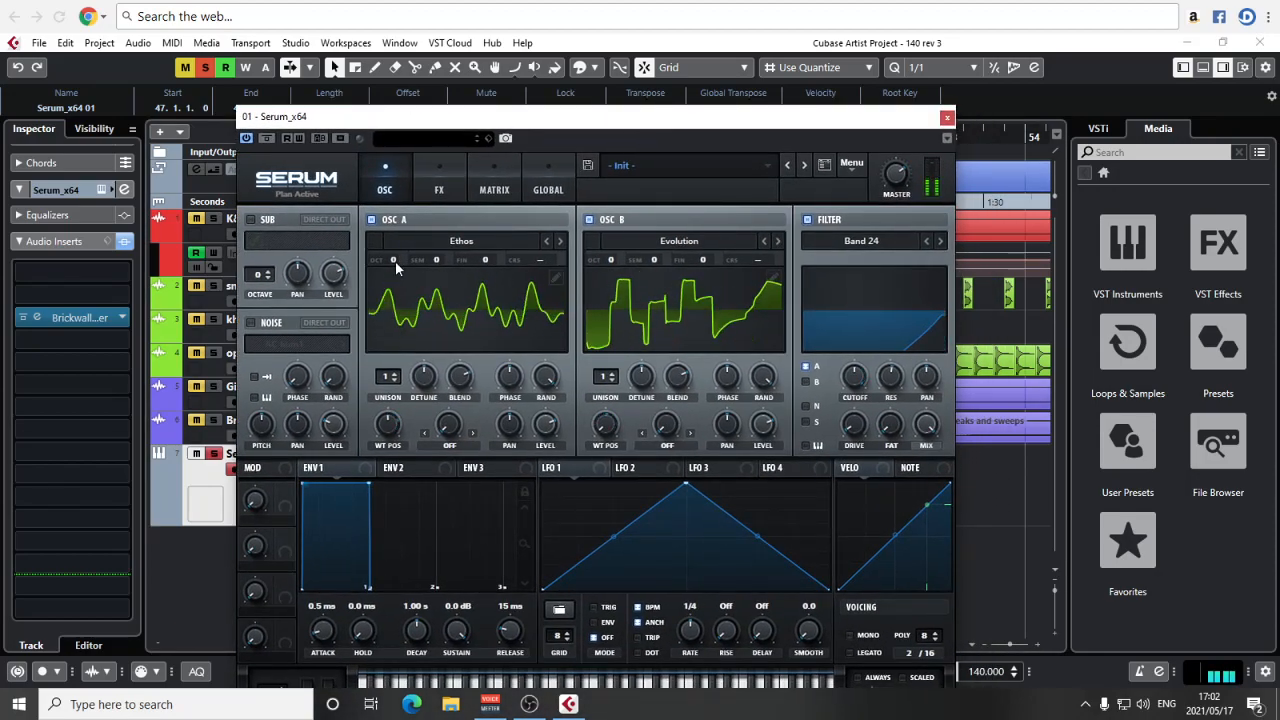
# Lower the octave of oscillators A and B to -2
pyautogui.moveTo(393, 260); pyautogui.dragTo(393, 268)
pyautogui.moveTo(618, 257); pyautogui.dragTo(618, 266)
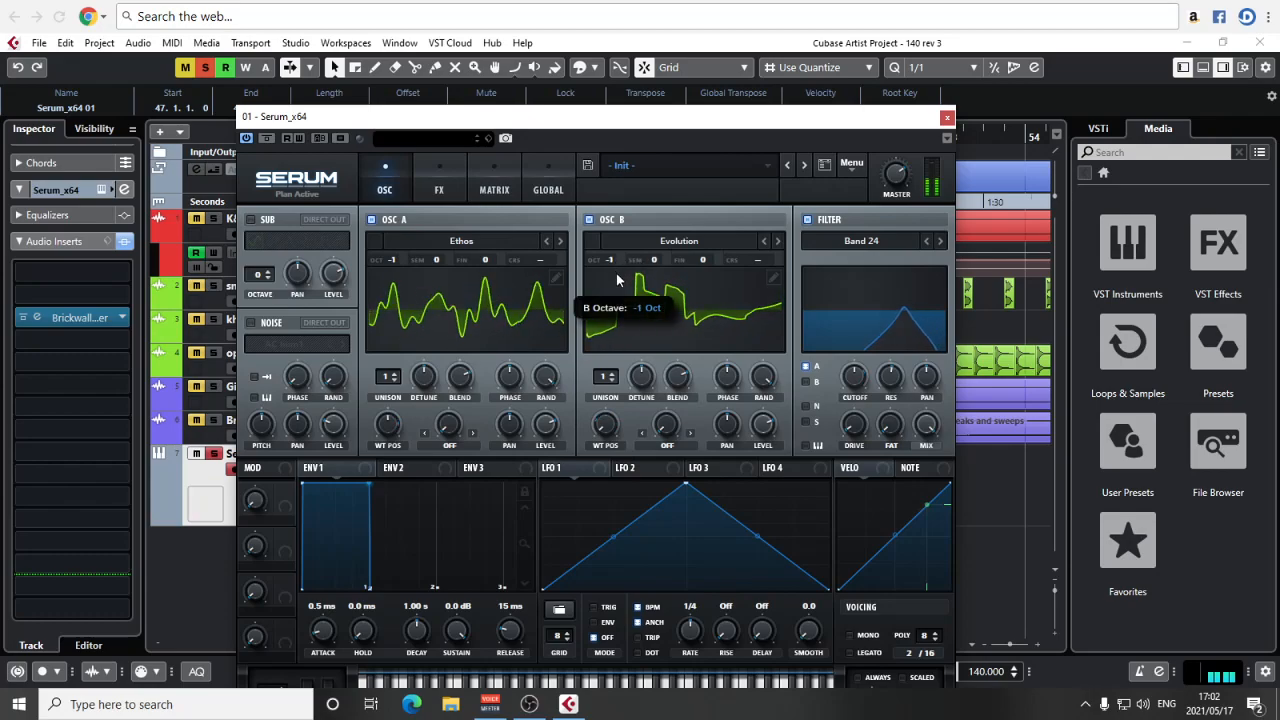
pyautogui.moveTo(393, 260); pyautogui.dragTo(393, 268)
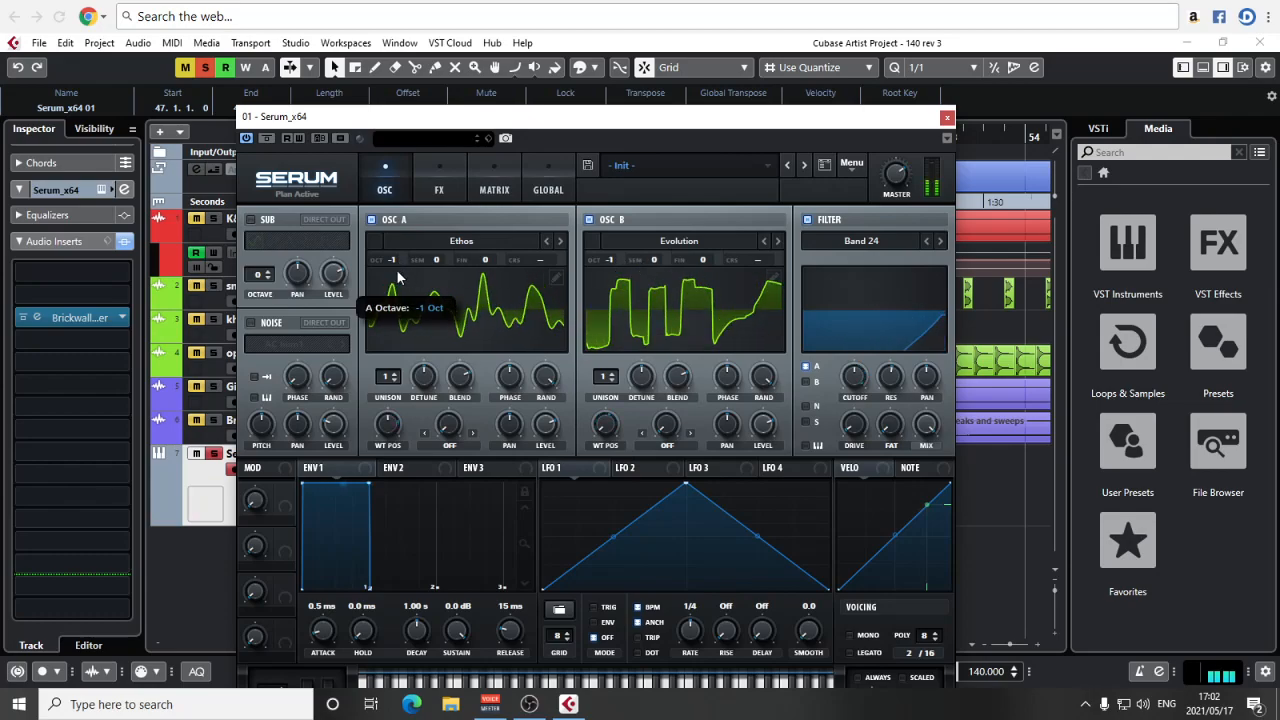
pyautogui.moveTo(600, 262); pyautogui.dragTo(602, 272)
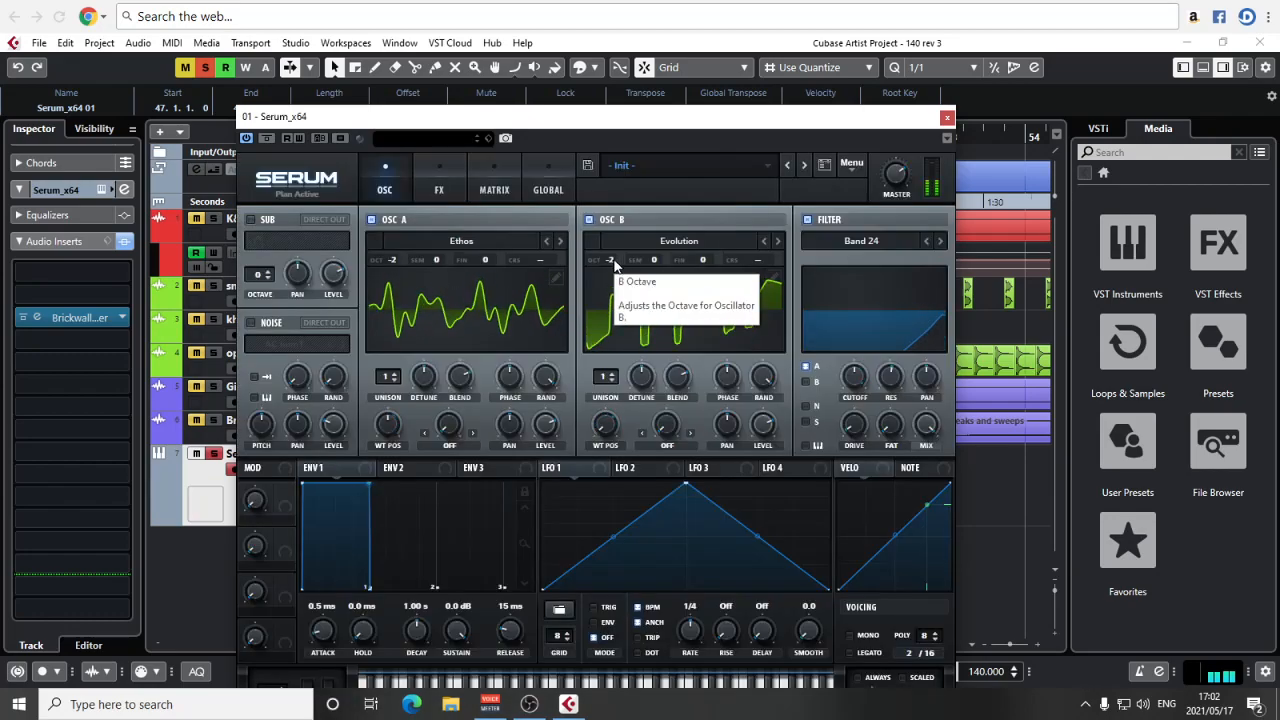
pyautogui.moveTo(614, 262); pyautogui.dragTo(618, 245)
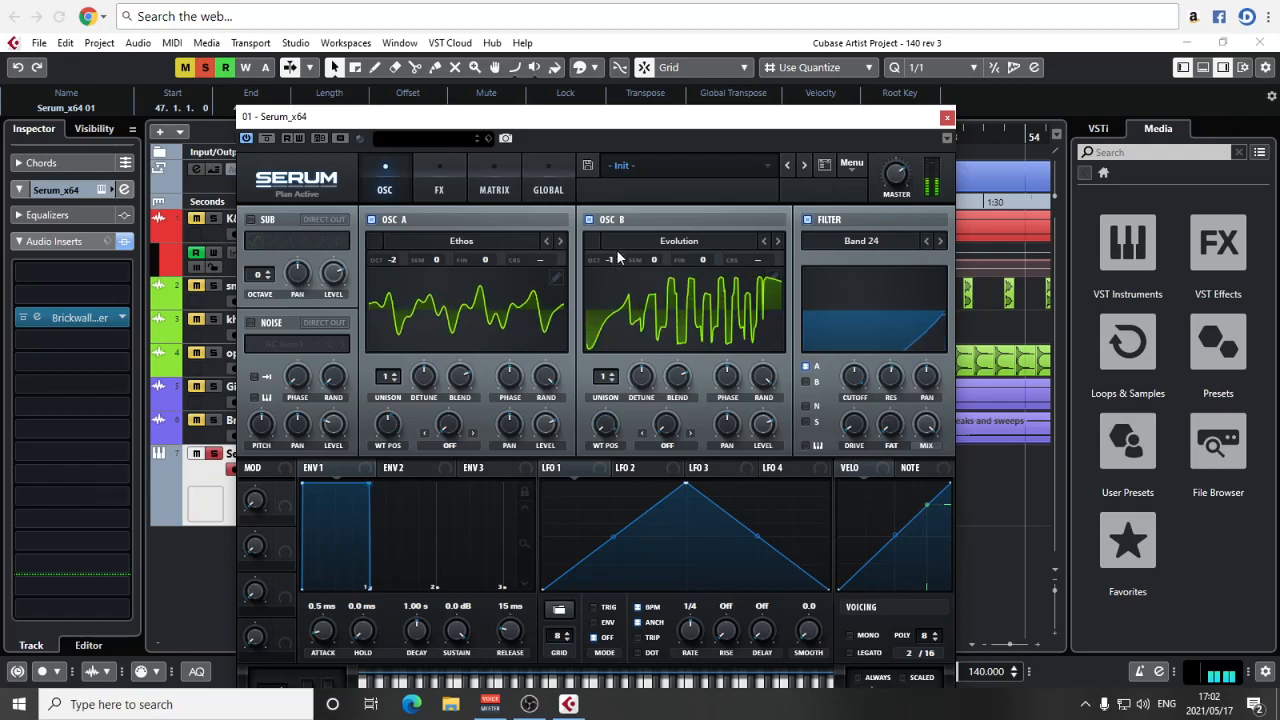
pyautogui.moveTo(614, 260); pyautogui.dragTo(611, 269)
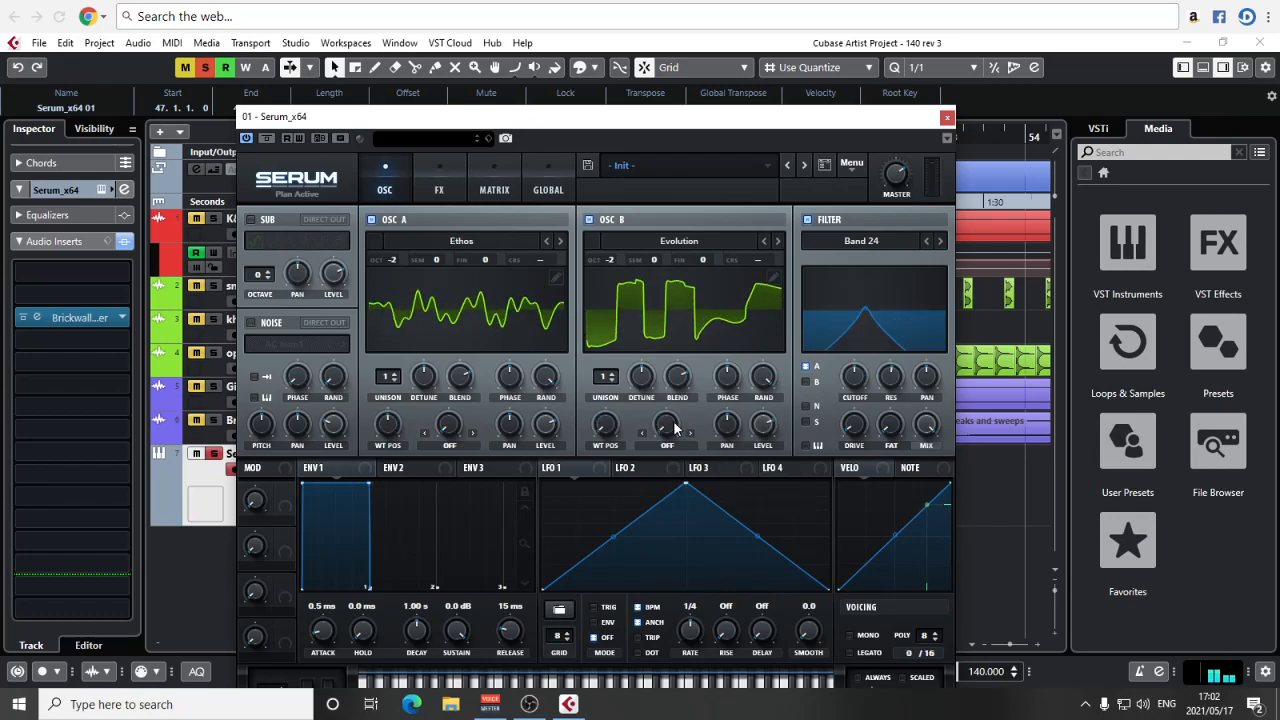
# Route oscillator B through the filter and set oscillator A to one unison voice and octave -1
pyautogui.moveTo(767, 386)
pyautogui.moveTo(543, 390)
pyautogui.scroll(1, 390, 373)
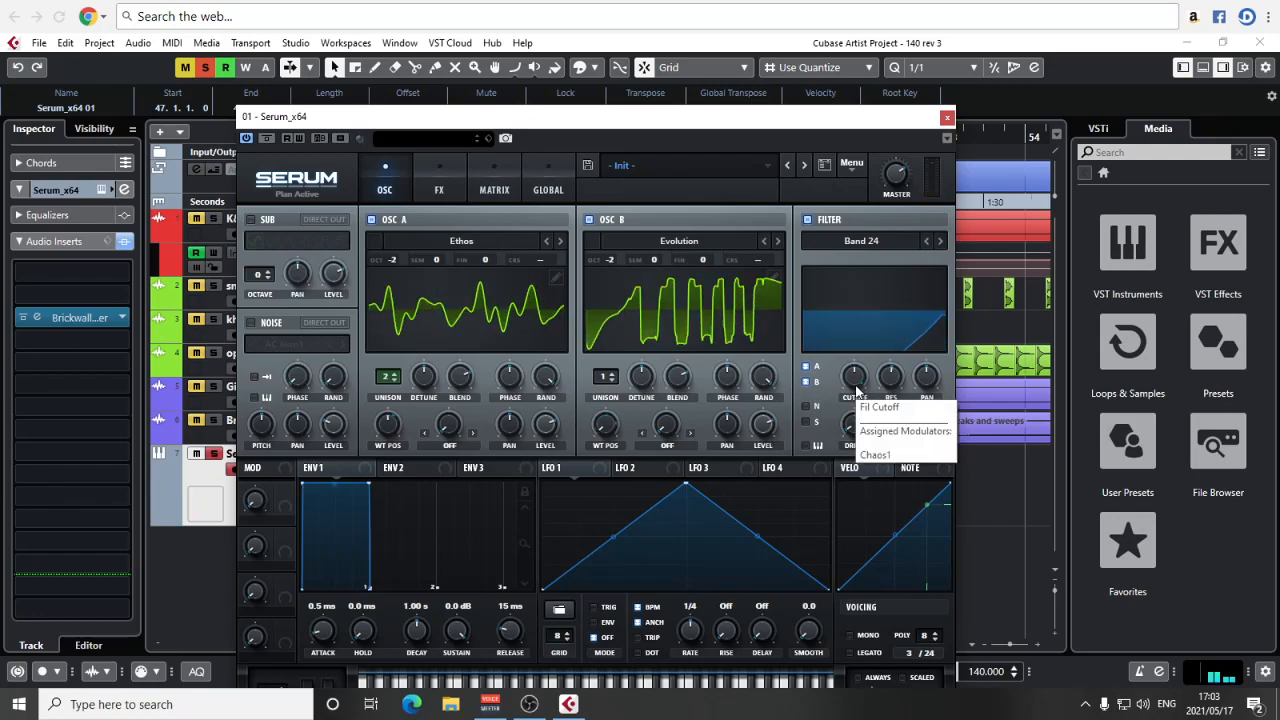
pyautogui.click(397, 381)
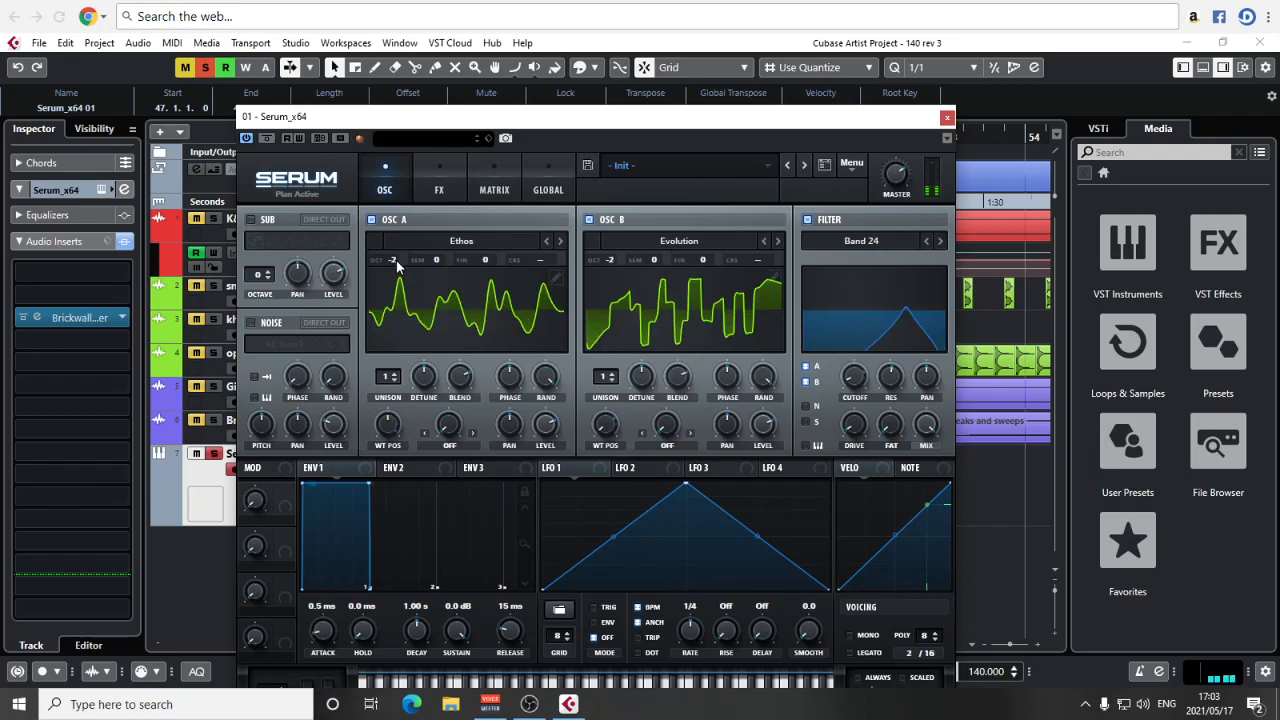
pyautogui.moveTo(393, 261); pyautogui.dragTo(402, 248)
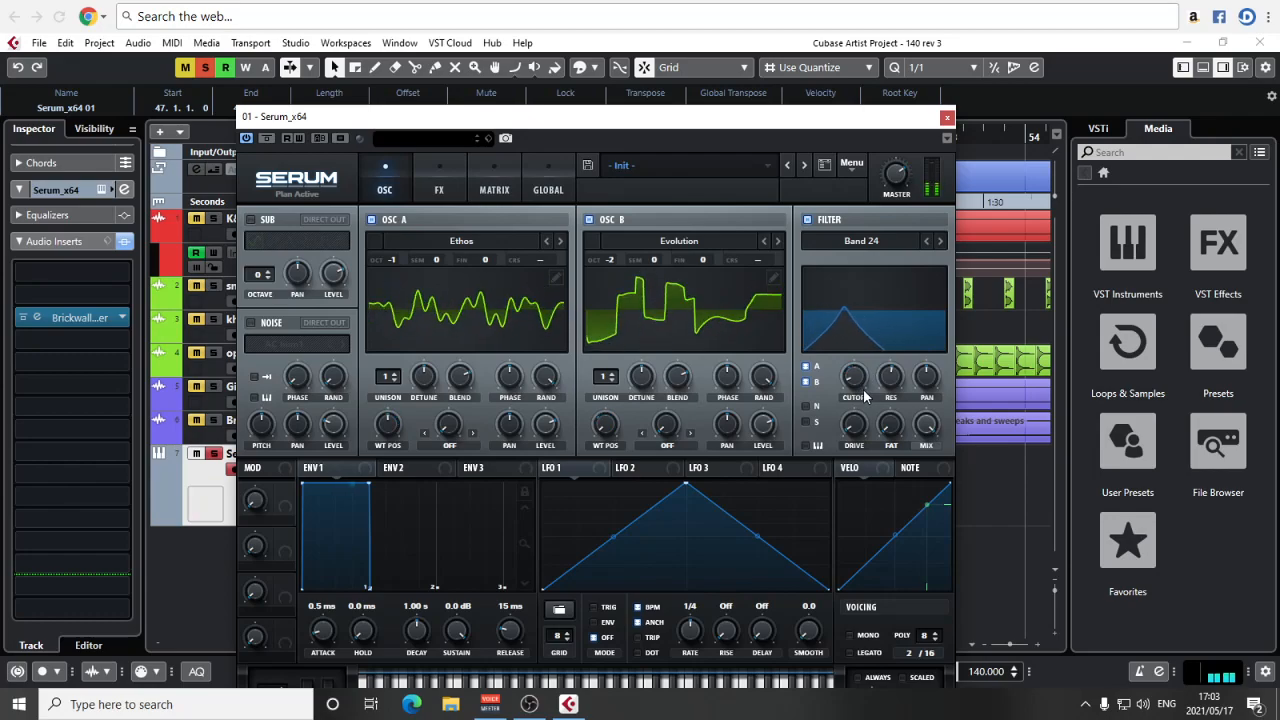
# Change the filter type to Band 12
pyautogui.click(925, 241)
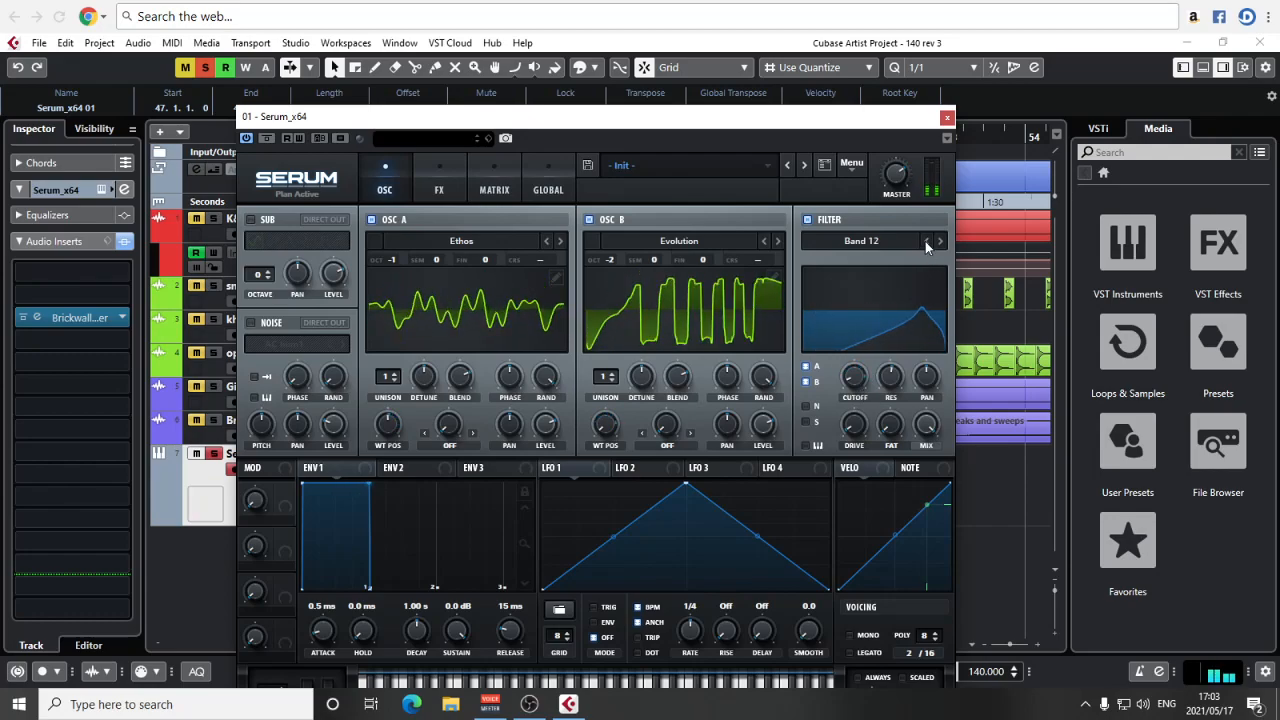
pyautogui.moveTo(853, 385)
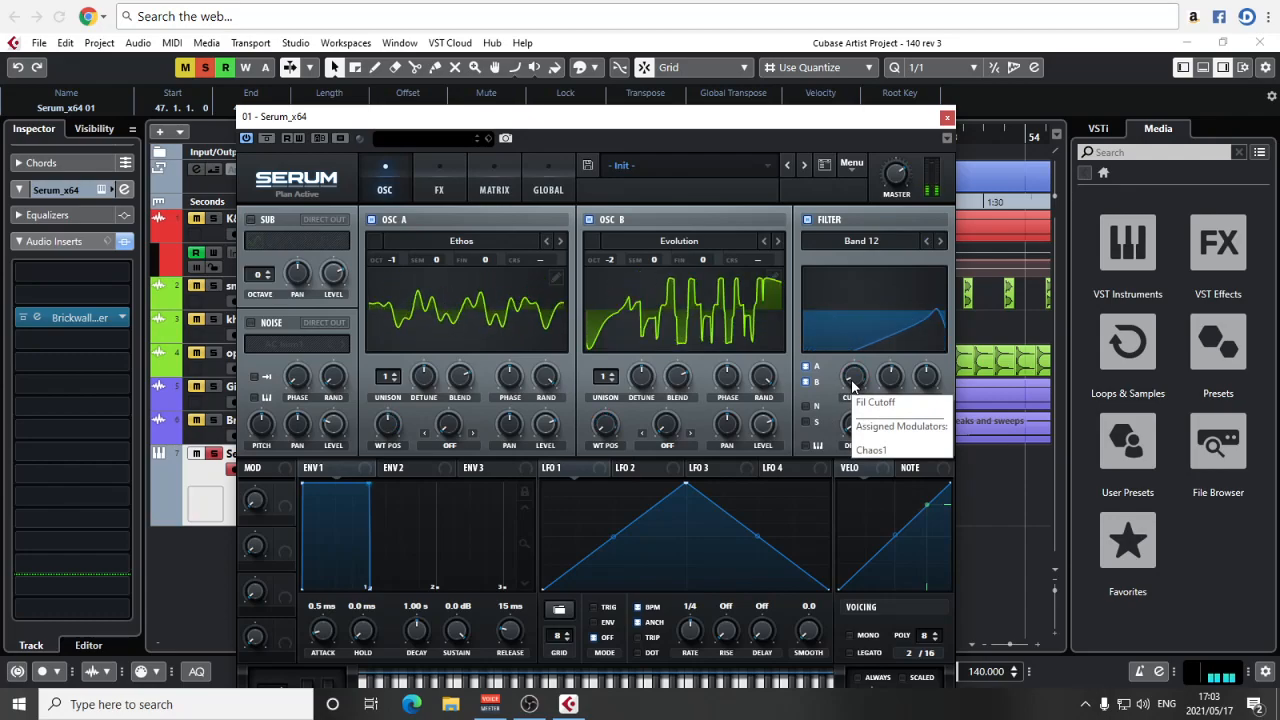
pyautogui.click(436, 176)
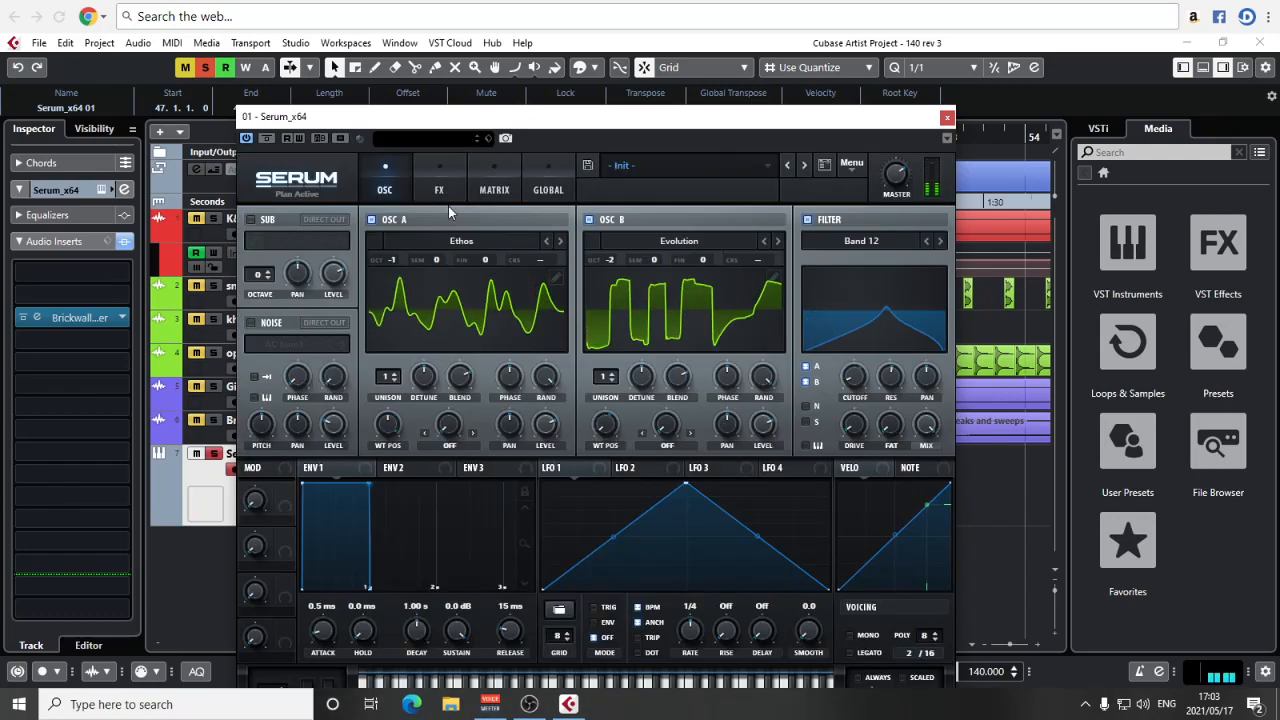
# Browse forward through oscillator A's wavetables and load Evol Sweep
pyautogui.click(558, 246)
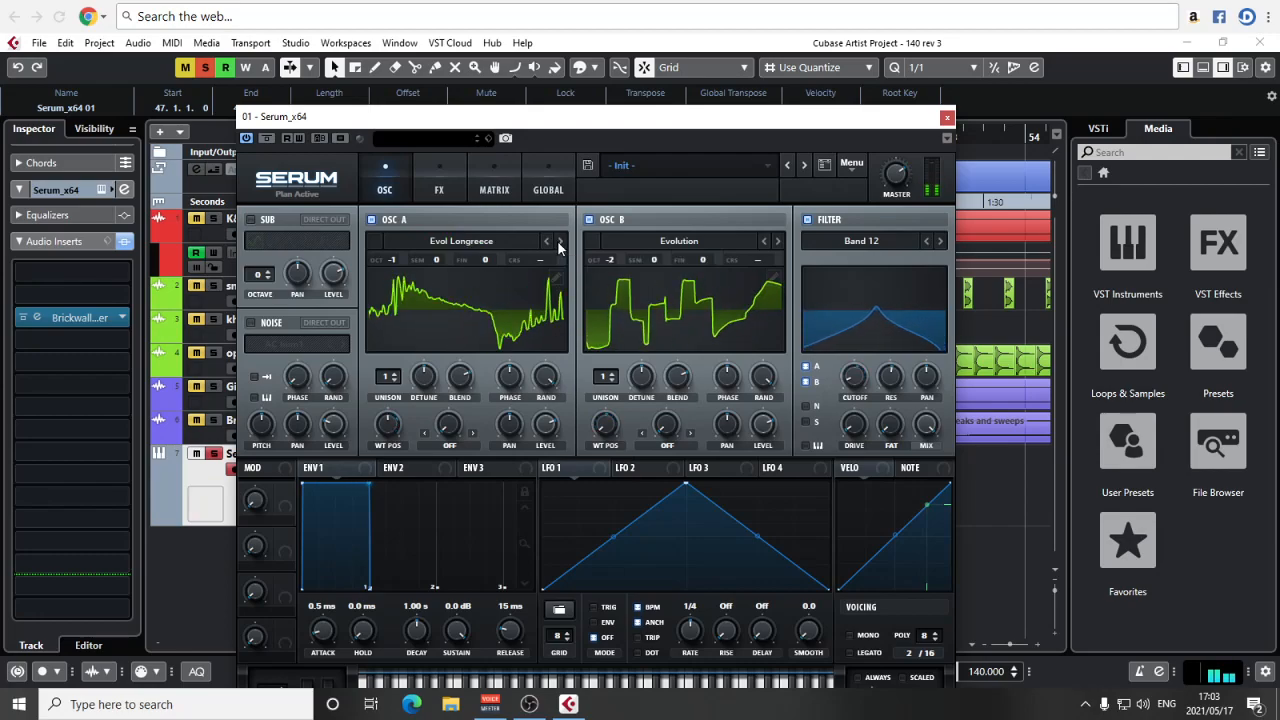
pyautogui.click(558, 246)
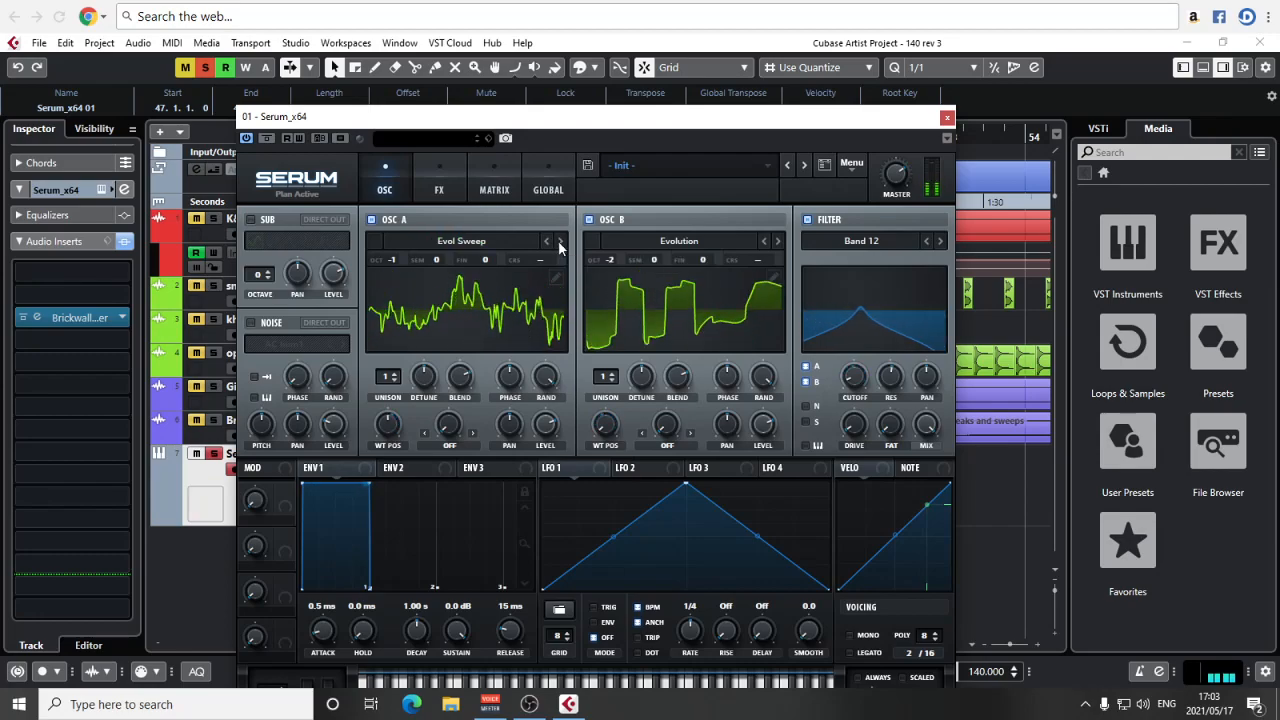
pyautogui.click(558, 246)
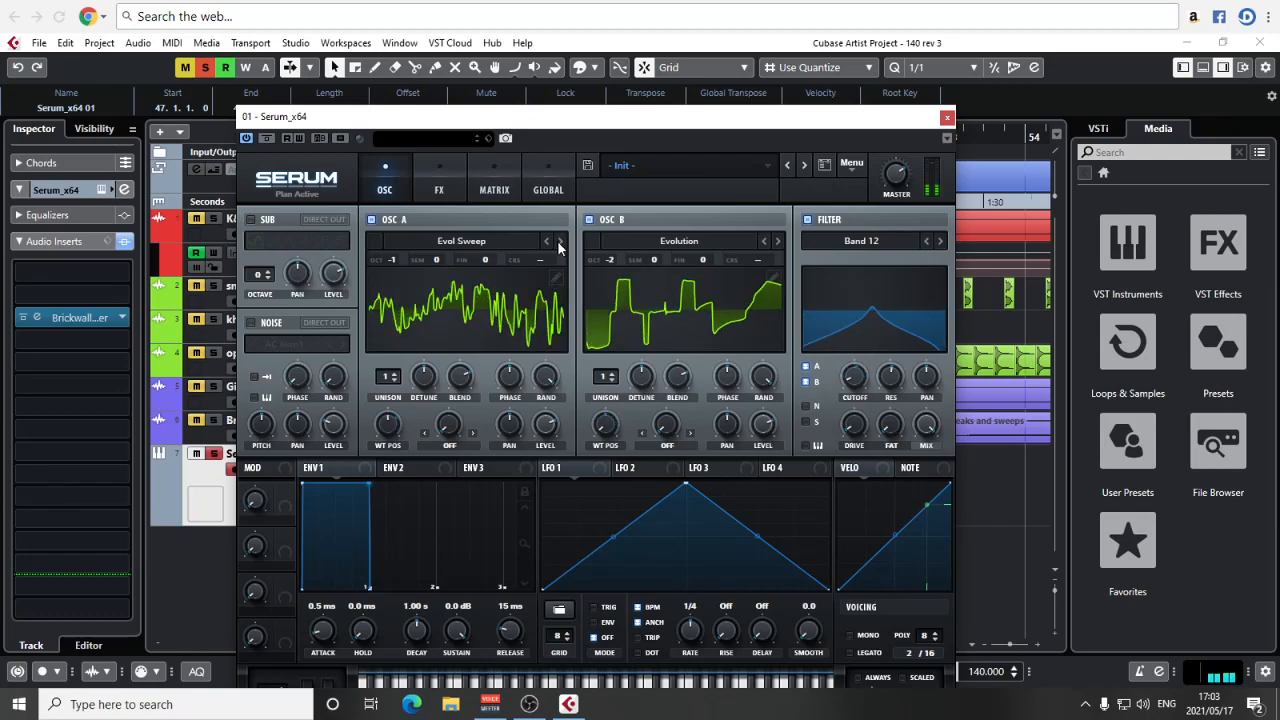
# Enable the sub oscillator, then use it for FM Sub Osc warping of oscillator A and raise the warp amount
pyautogui.click(251, 219)
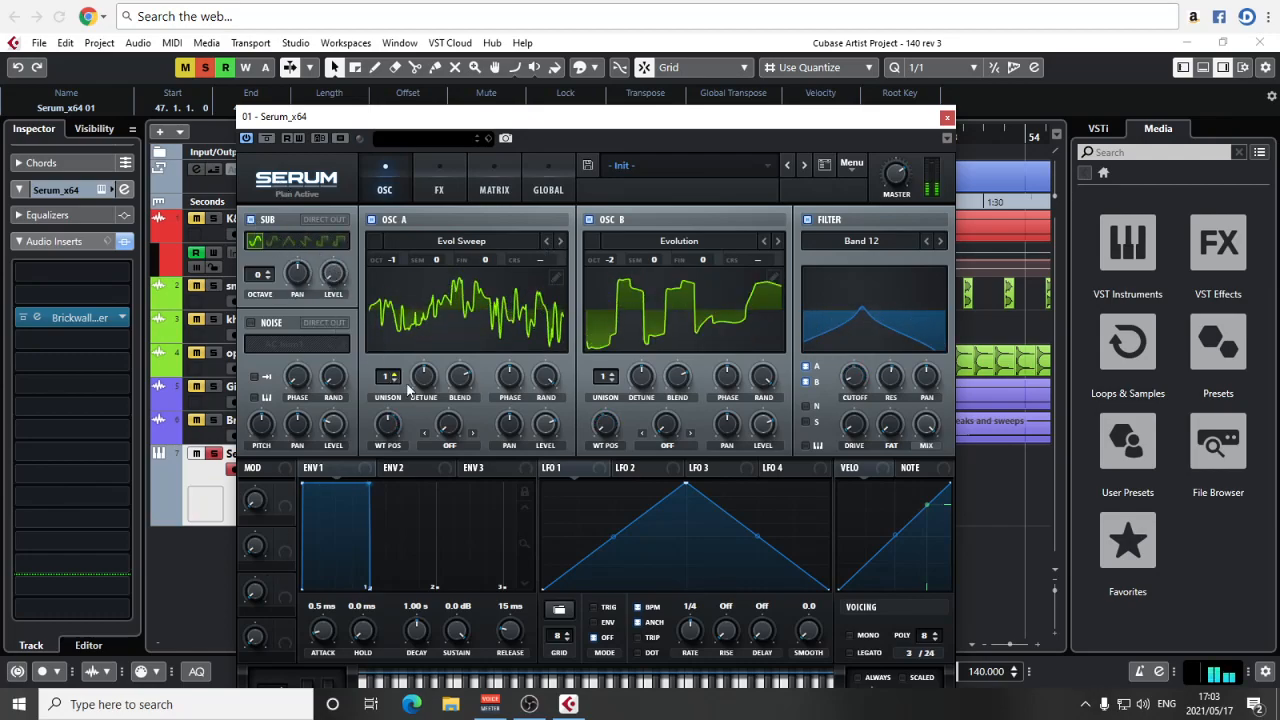
pyautogui.click(449, 445)
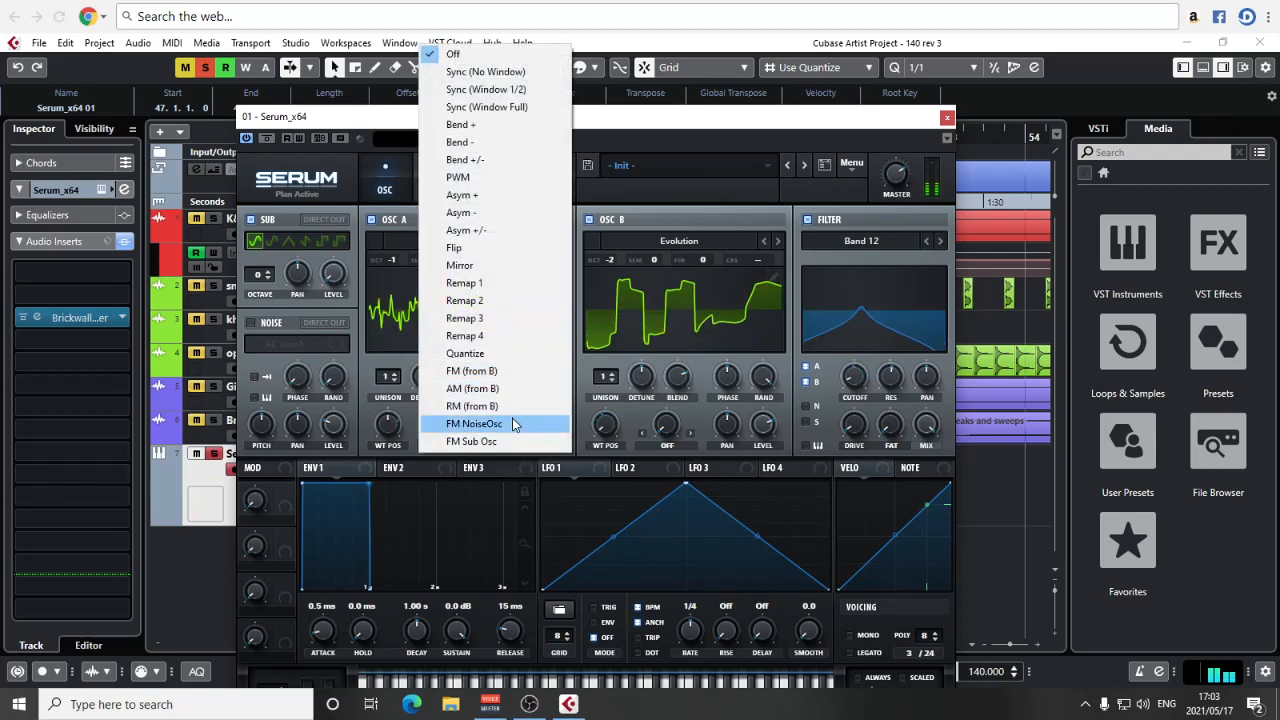
pyautogui.click(471, 441)
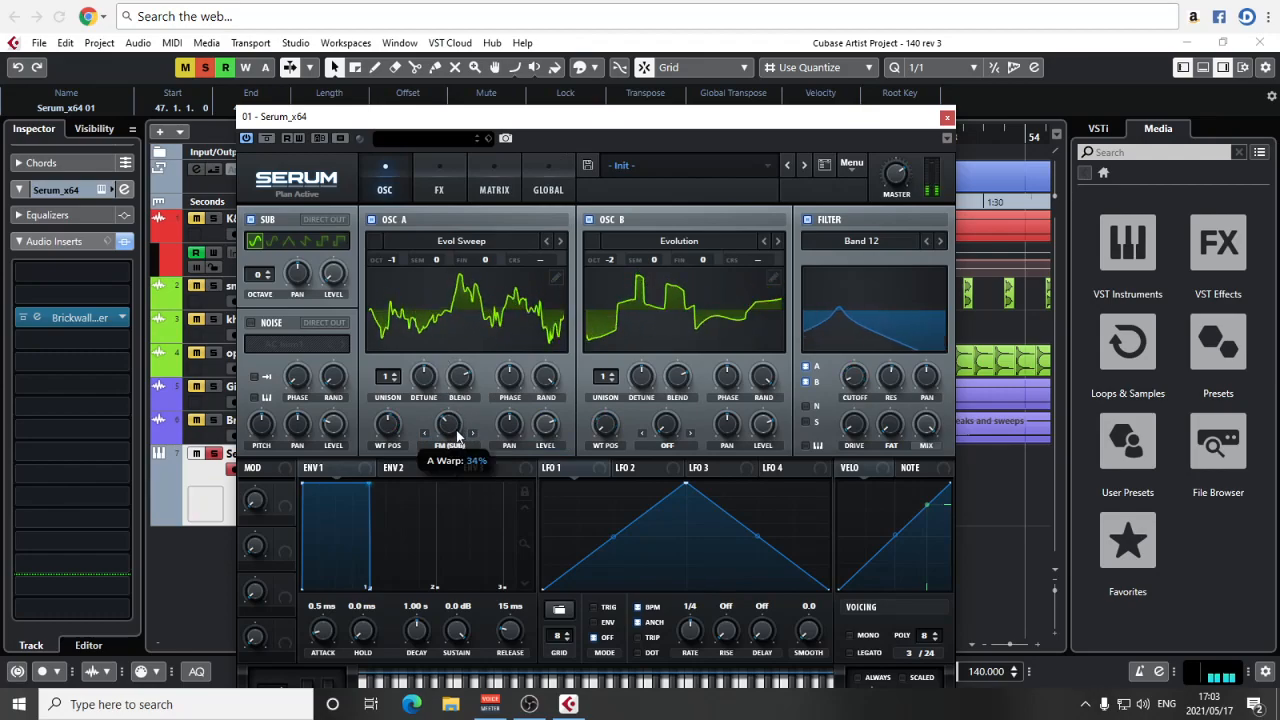
pyautogui.moveTo(459, 422); pyautogui.dragTo(446, 413)
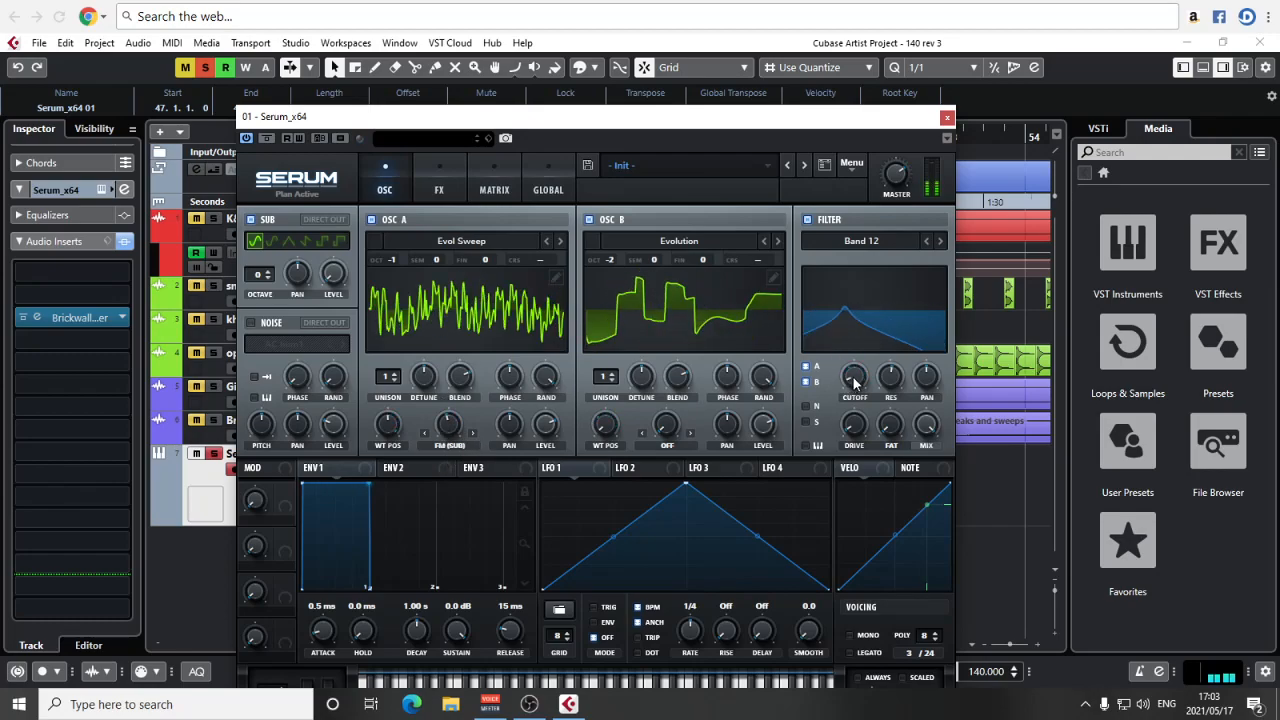
# Try the Formant-II filter type from the Misc group
pyautogui.click(865, 248)
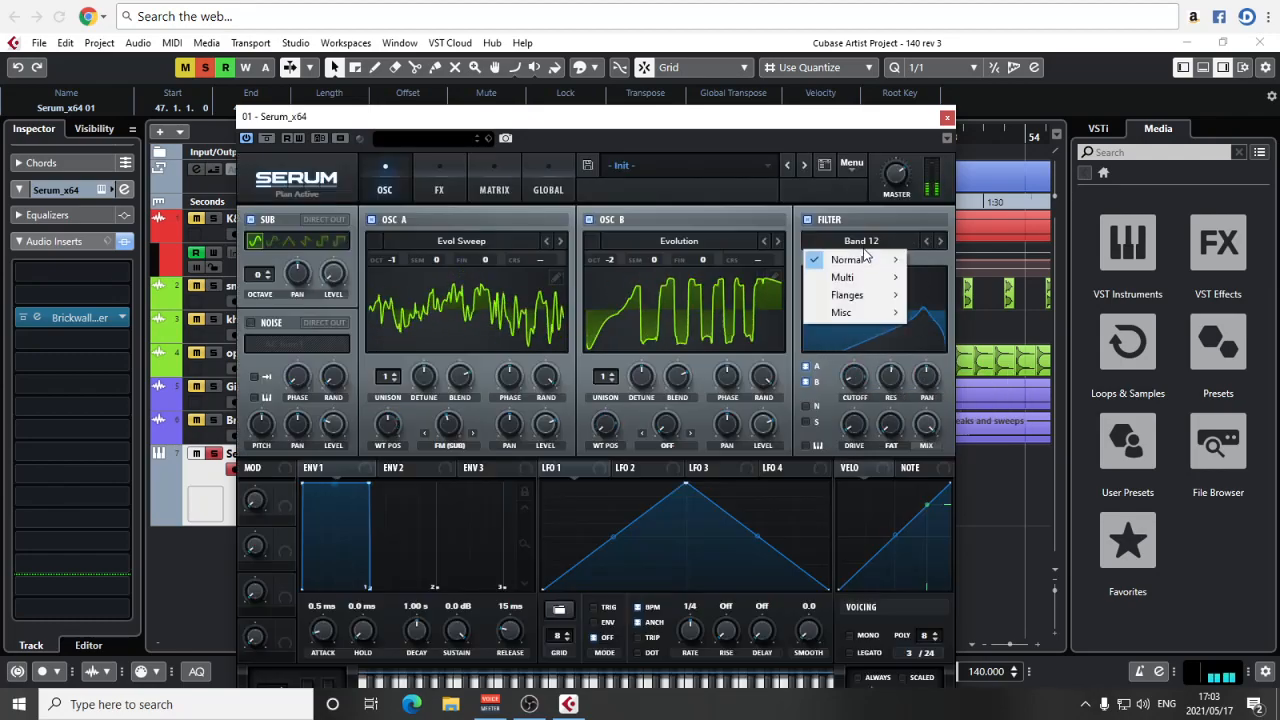
pyautogui.moveTo(877, 303)
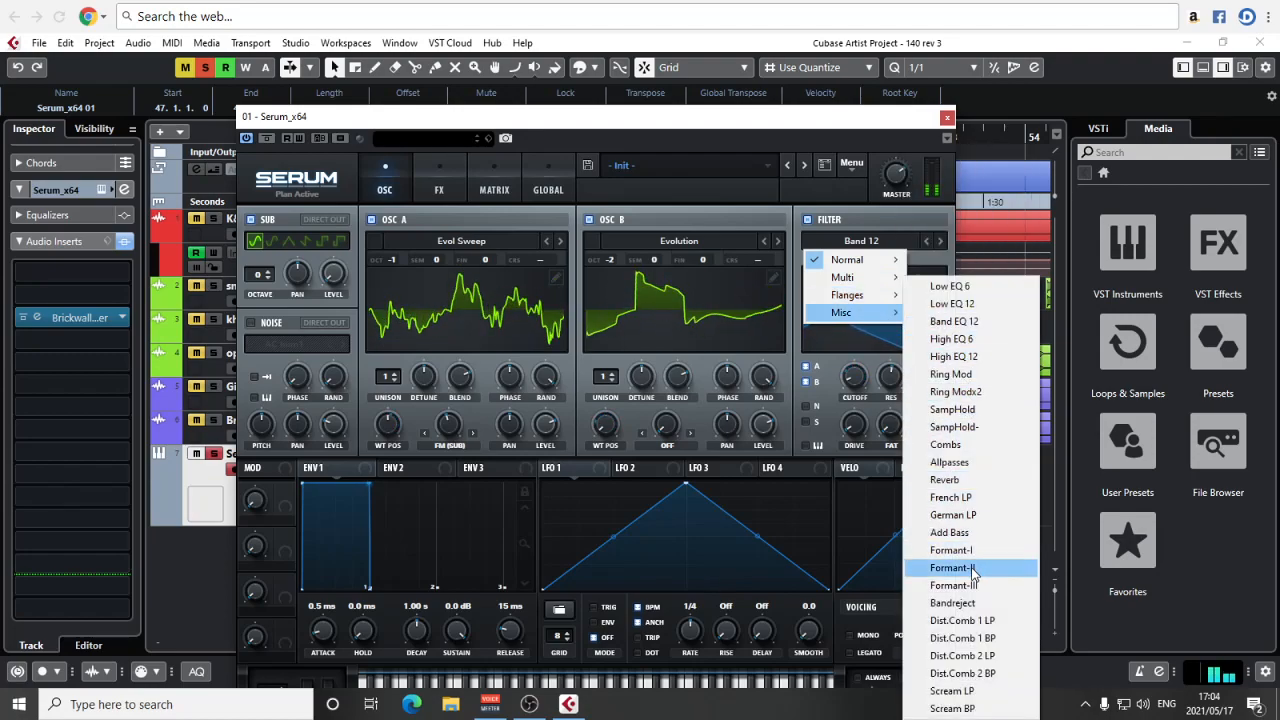
pyautogui.click(970, 567)
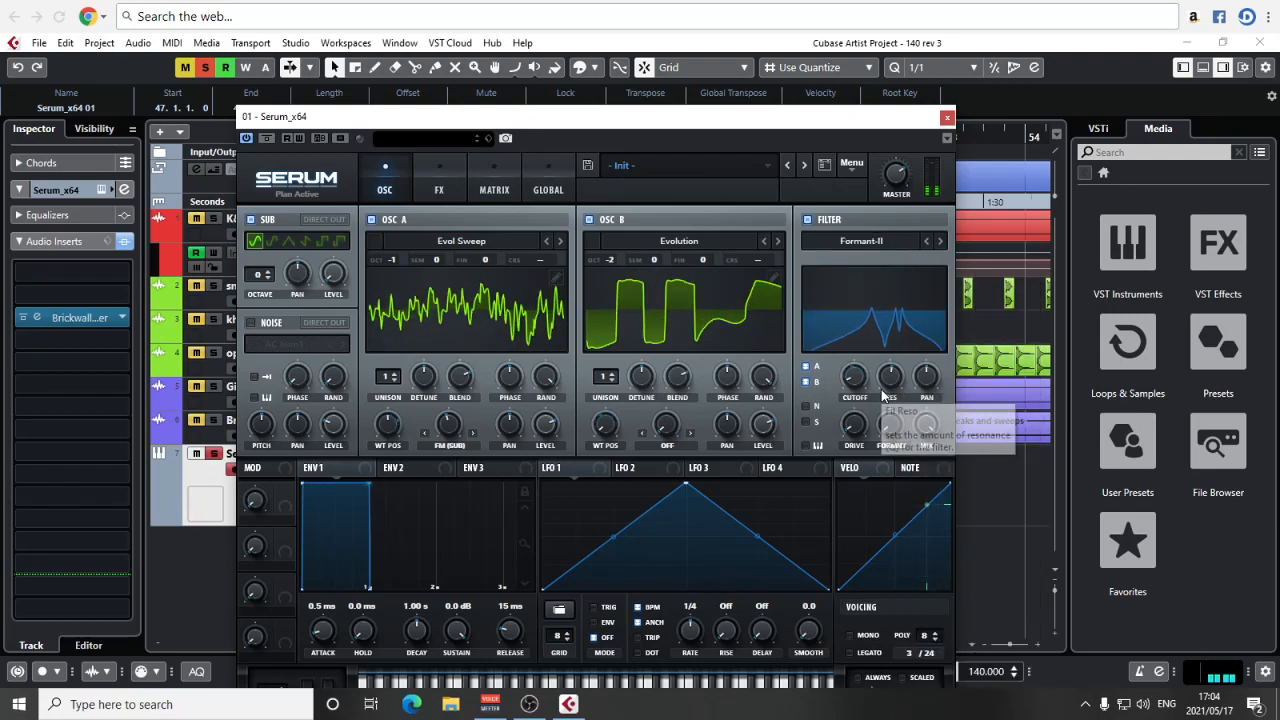
# Change the filter type to Cmb + from the Flanges group and adjust the filter cutoff
pyautogui.click(875, 250)
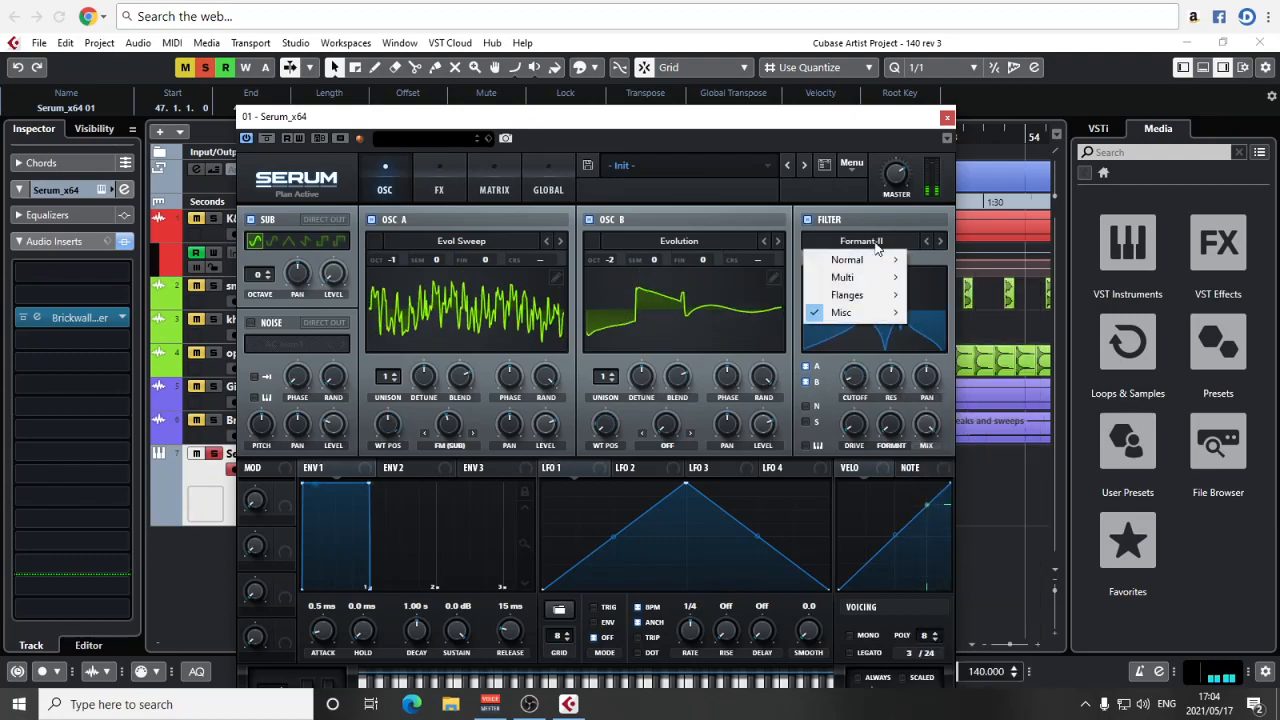
pyautogui.moveTo(896, 298)
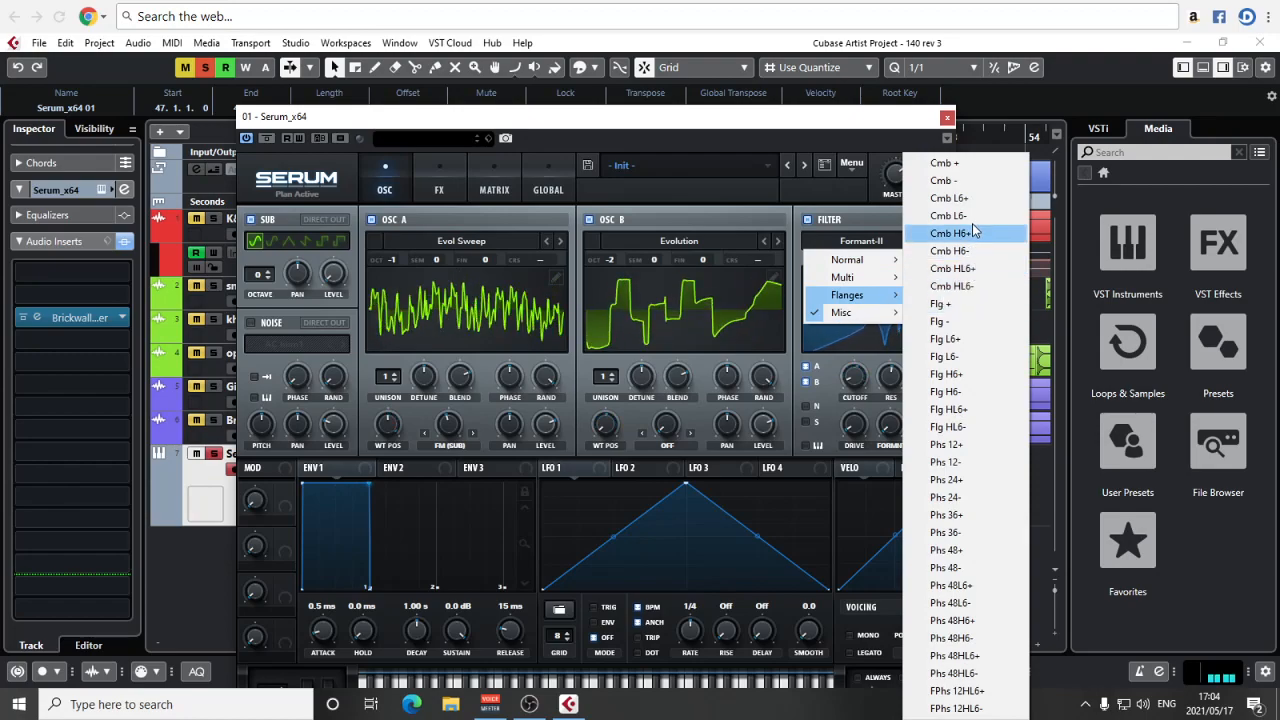
pyautogui.click(979, 164)
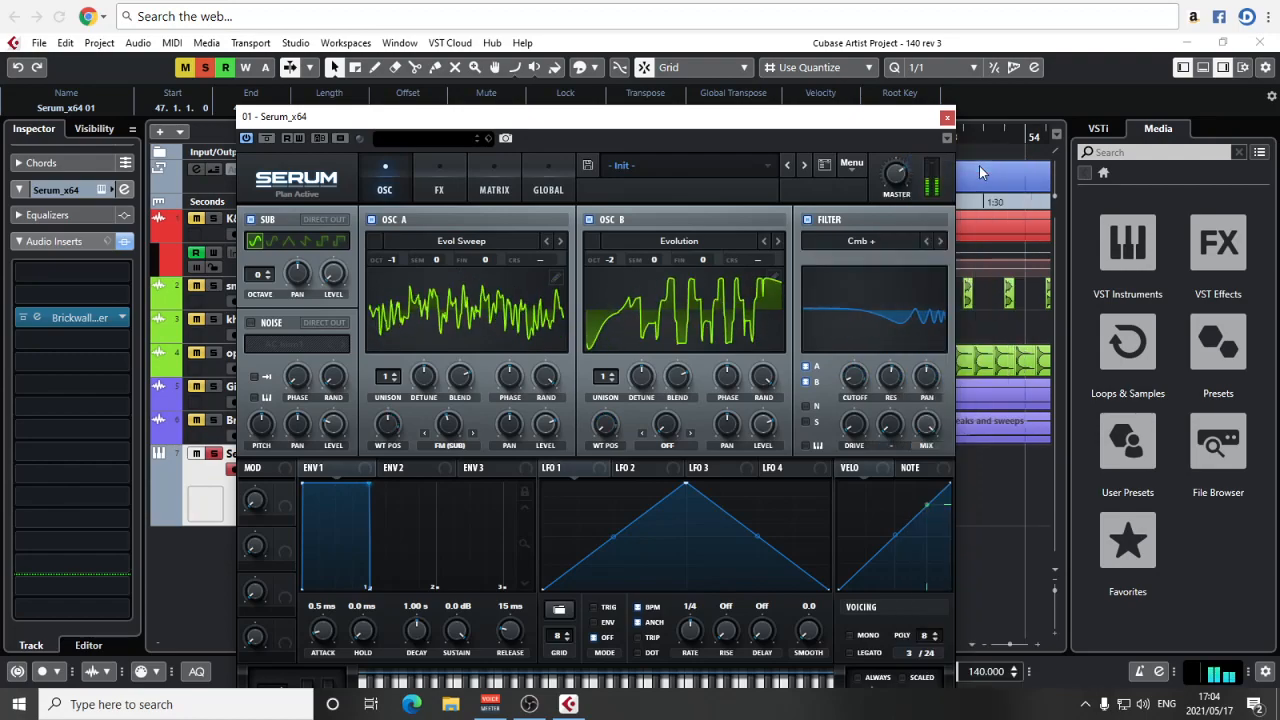
pyautogui.rightClick(855, 377)
pyautogui.click(856, 383)
pyautogui.moveTo(855, 379); pyautogui.dragTo(855, 388)
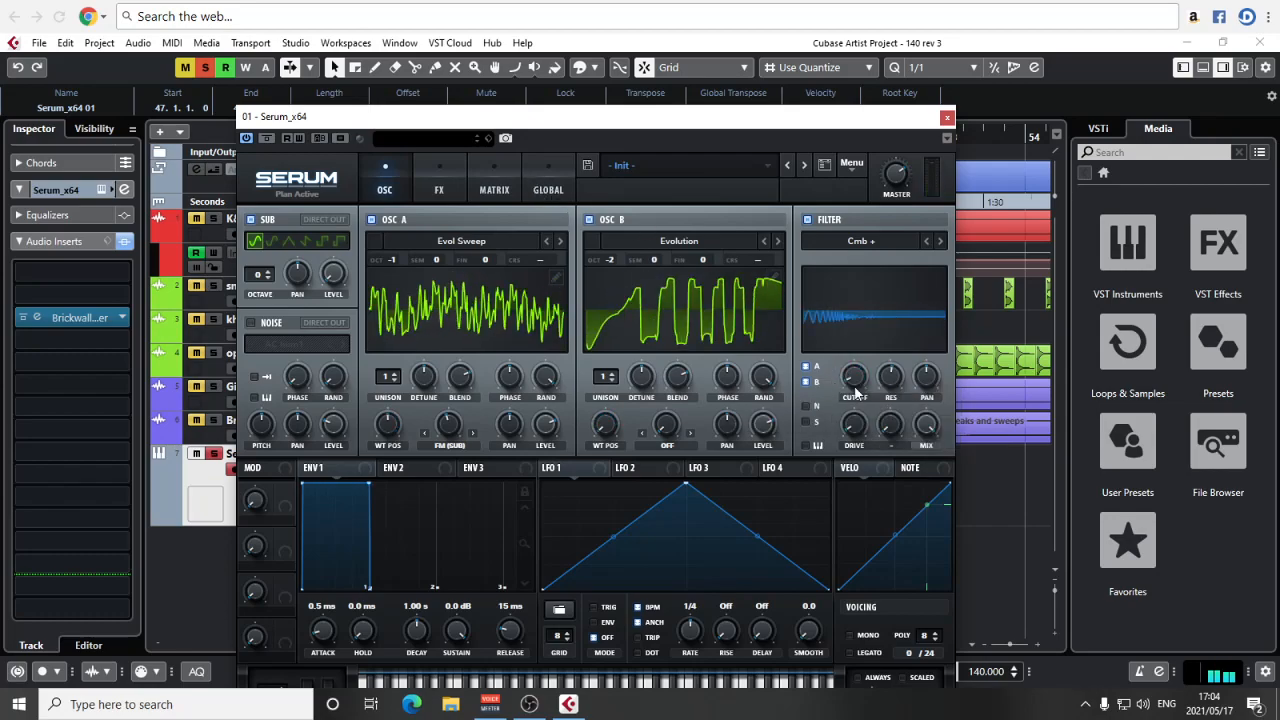
# Reduce the Chaos1 modulation amount for Fil Cutoff to about 57 and return to the oscillator page
pyautogui.click(494, 190)
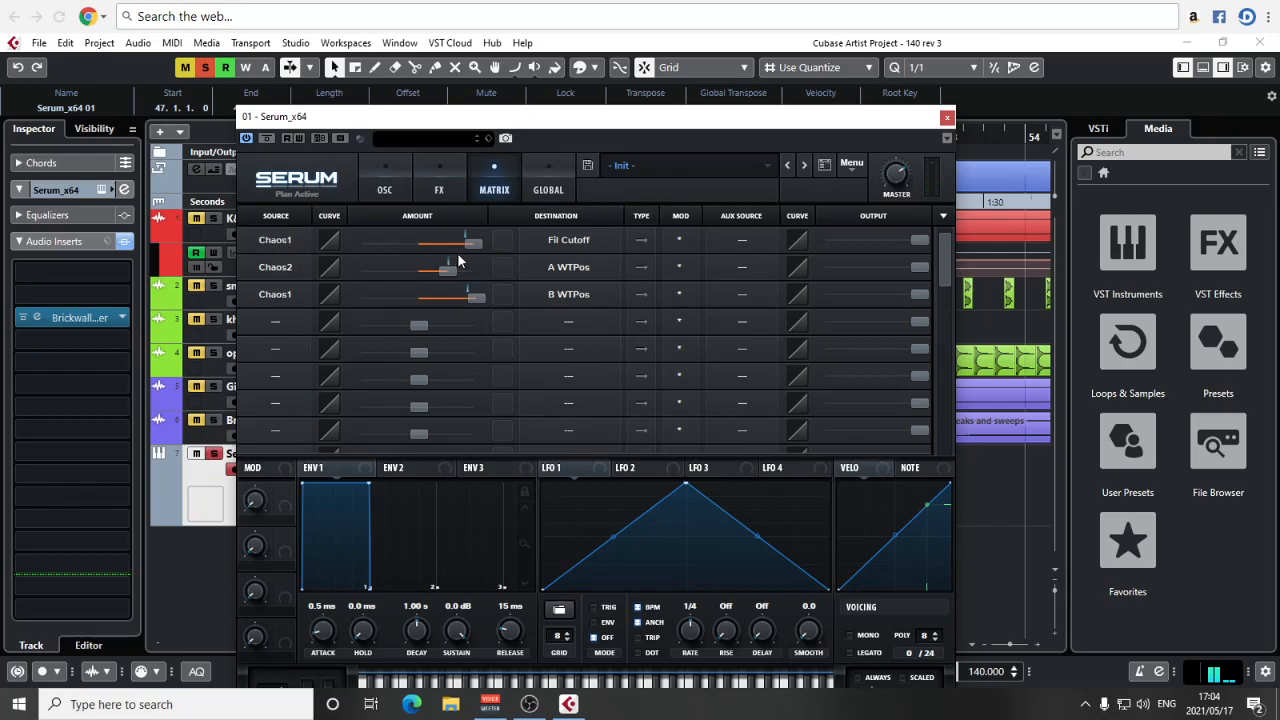
pyautogui.moveTo(473, 246); pyautogui.dragTo(446, 245)
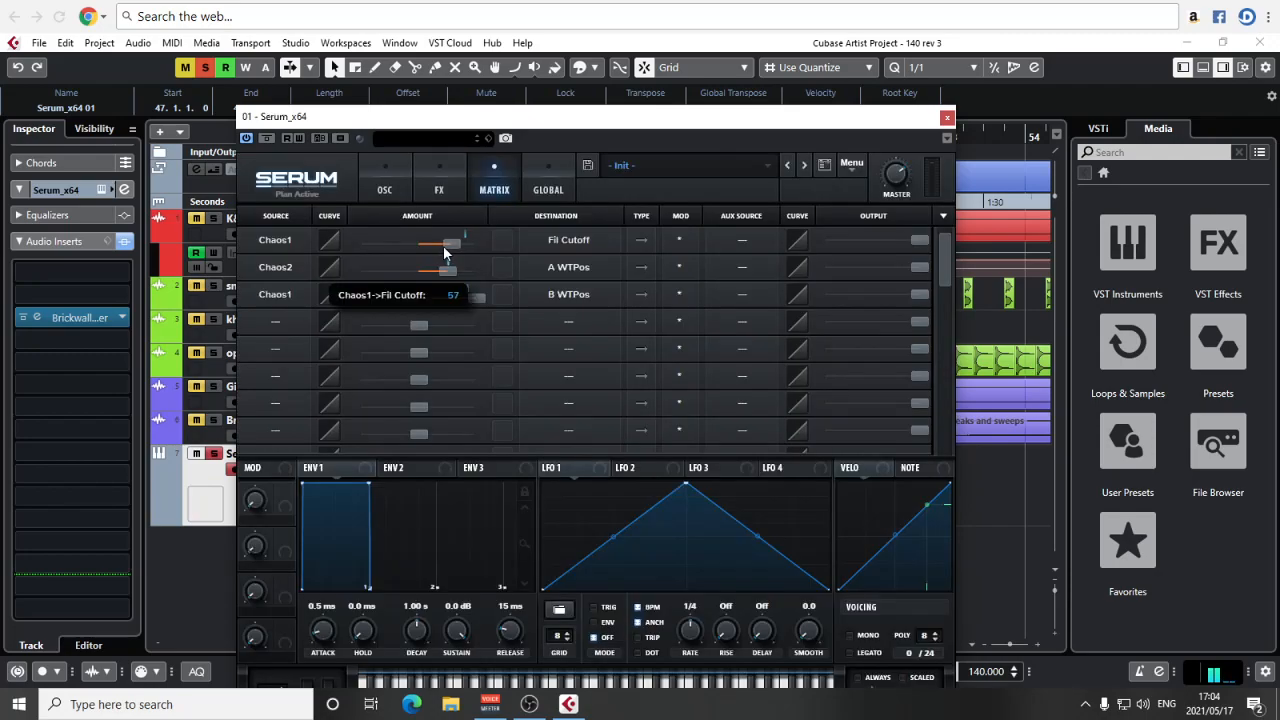
pyautogui.click(384, 190)
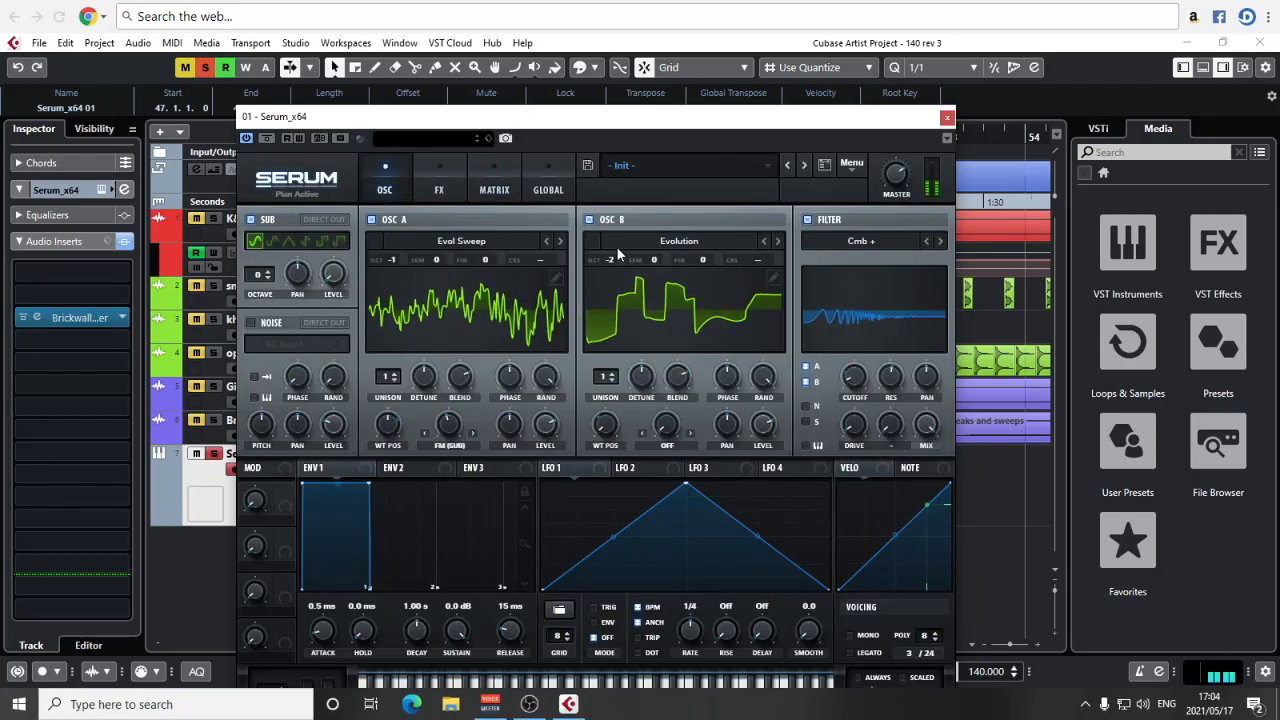
# Raise the filter cutoff and readjust oscillator A's FM warp amount
pyautogui.moveTo(857, 375); pyautogui.dragTo(833, 297)
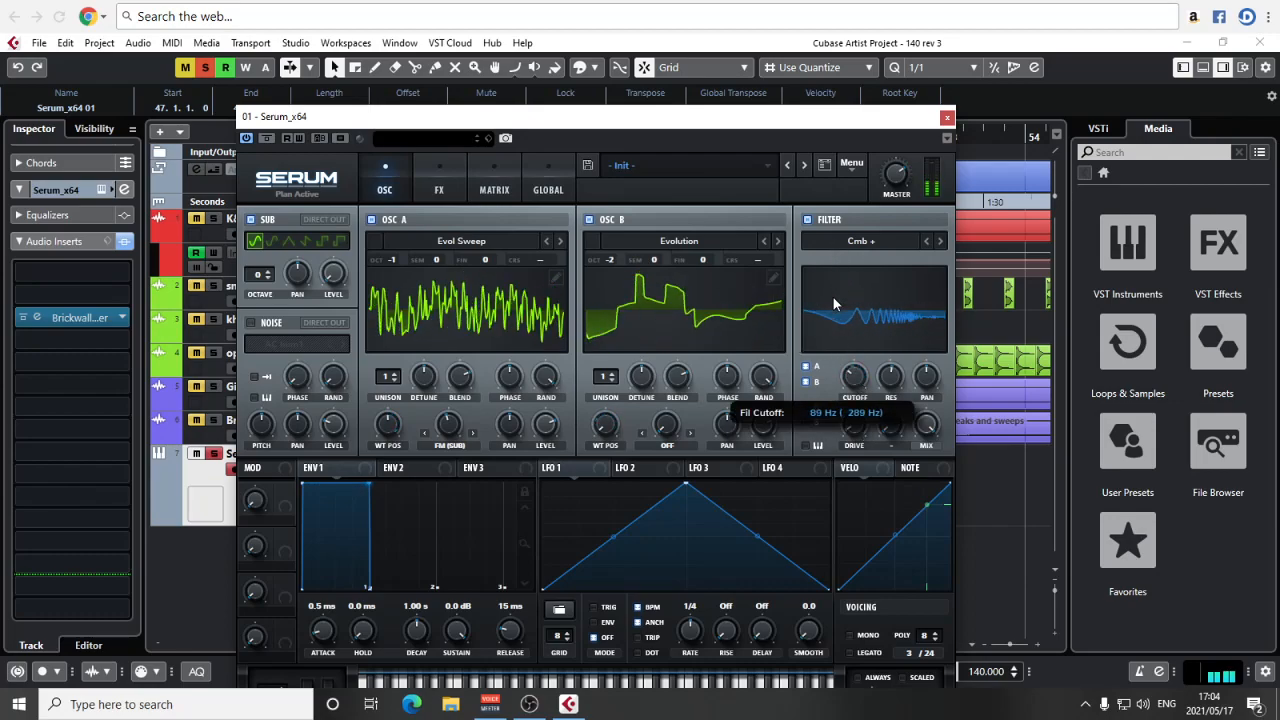
pyautogui.moveTo(855, 375); pyautogui.dragTo(855, 352)
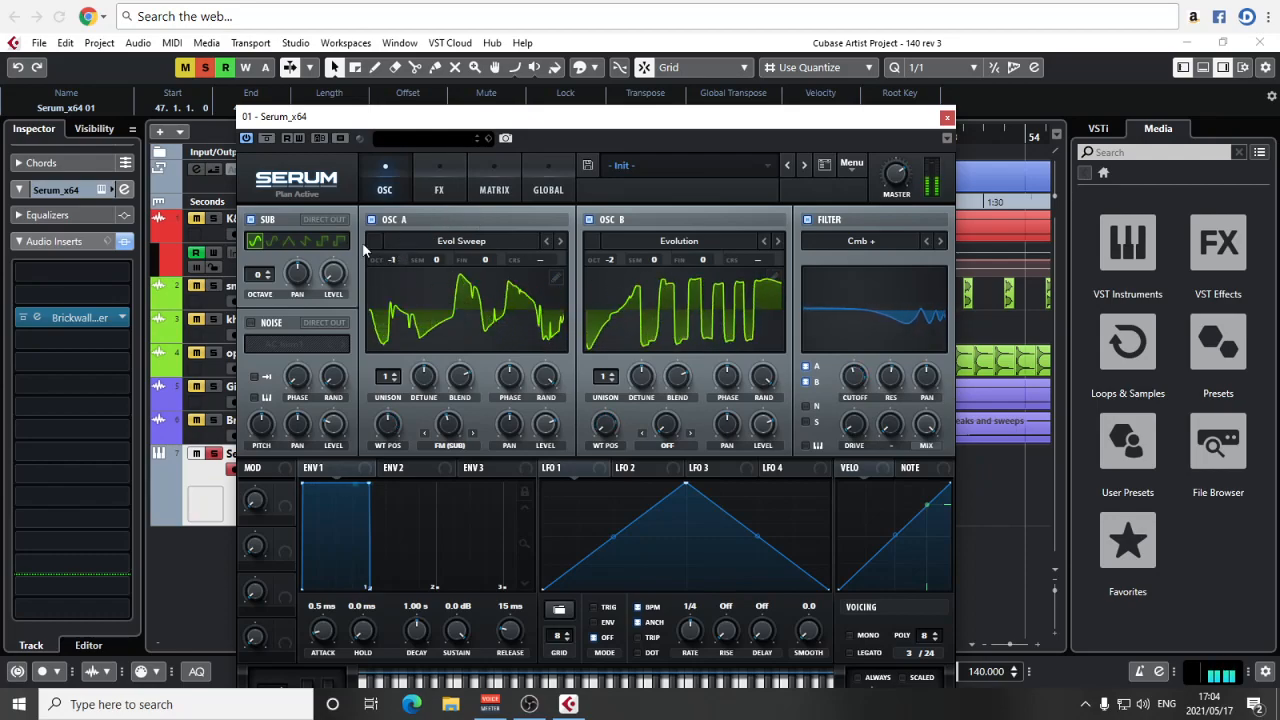
pyautogui.moveTo(259, 276)
pyautogui.mouseDown()
pyautogui.moveTo(261, 293)
pyautogui.moveTo(264, 273)
pyautogui.mouseUp()
pyautogui.moveTo(452, 428); pyautogui.dragTo(456, 456)
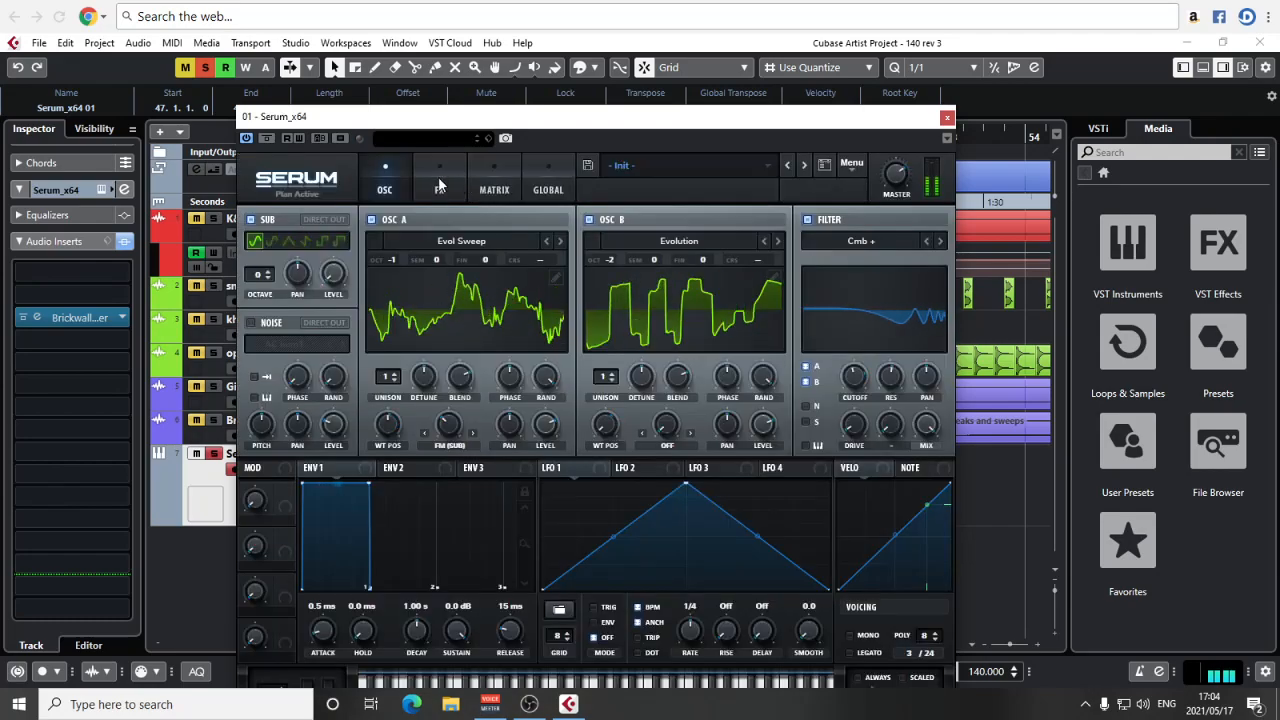
# Enable the Distortion effect in Serum's effects rack
pyautogui.click(439, 186)
pyautogui.click(257, 247)
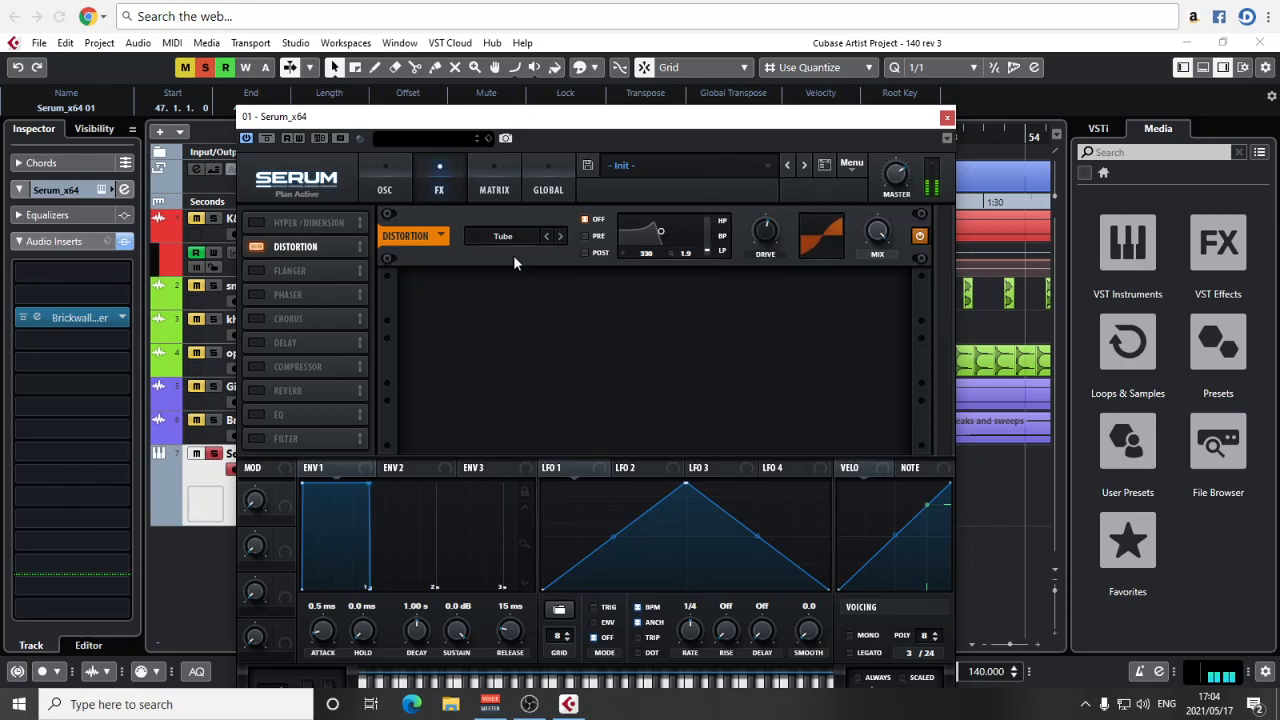
# Audition other distortion types, trying Downsample with about 15% drive, and return the distortion to Tube
pyautogui.click(560, 236)
pyautogui.click(560, 236)
pyautogui.click(547, 237)
pyautogui.click(535, 237)
pyautogui.click(514, 346)
pyautogui.click(560, 236)
pyautogui.click(560, 236)
pyautogui.moveTo(761, 235); pyautogui.dragTo(757, 245)
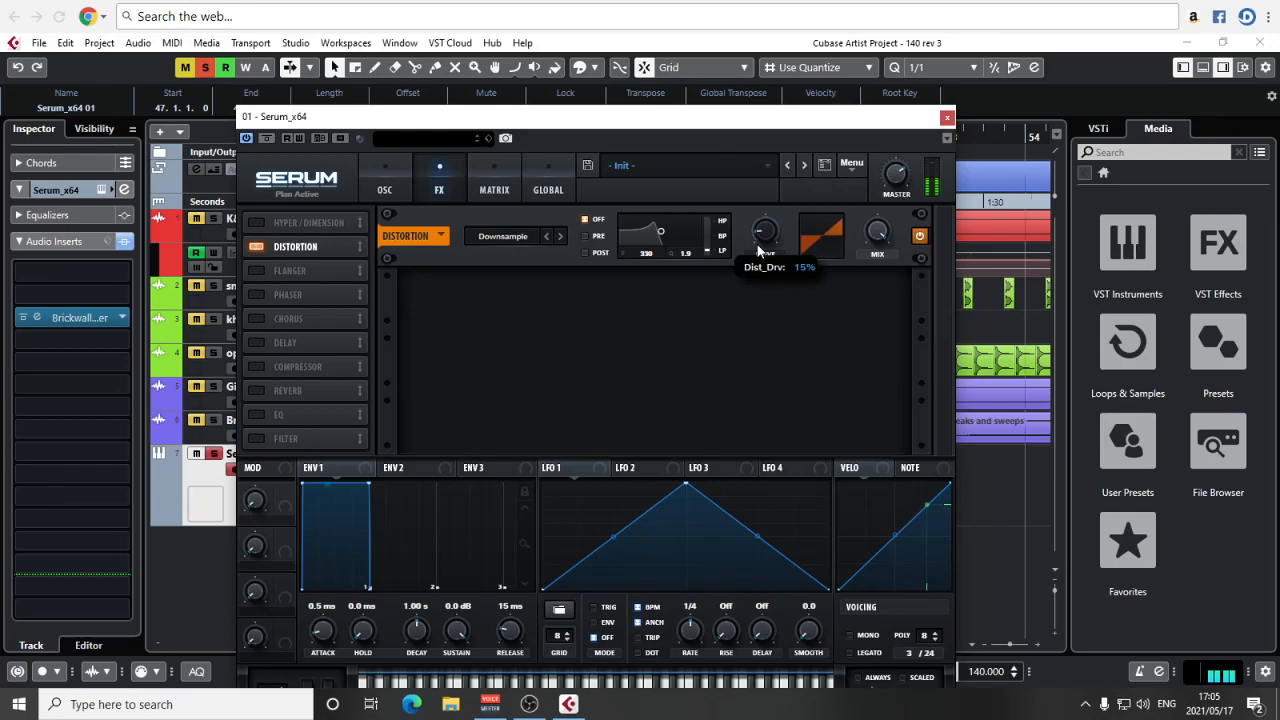
pyautogui.click(519, 236)
pyautogui.click(512, 257)
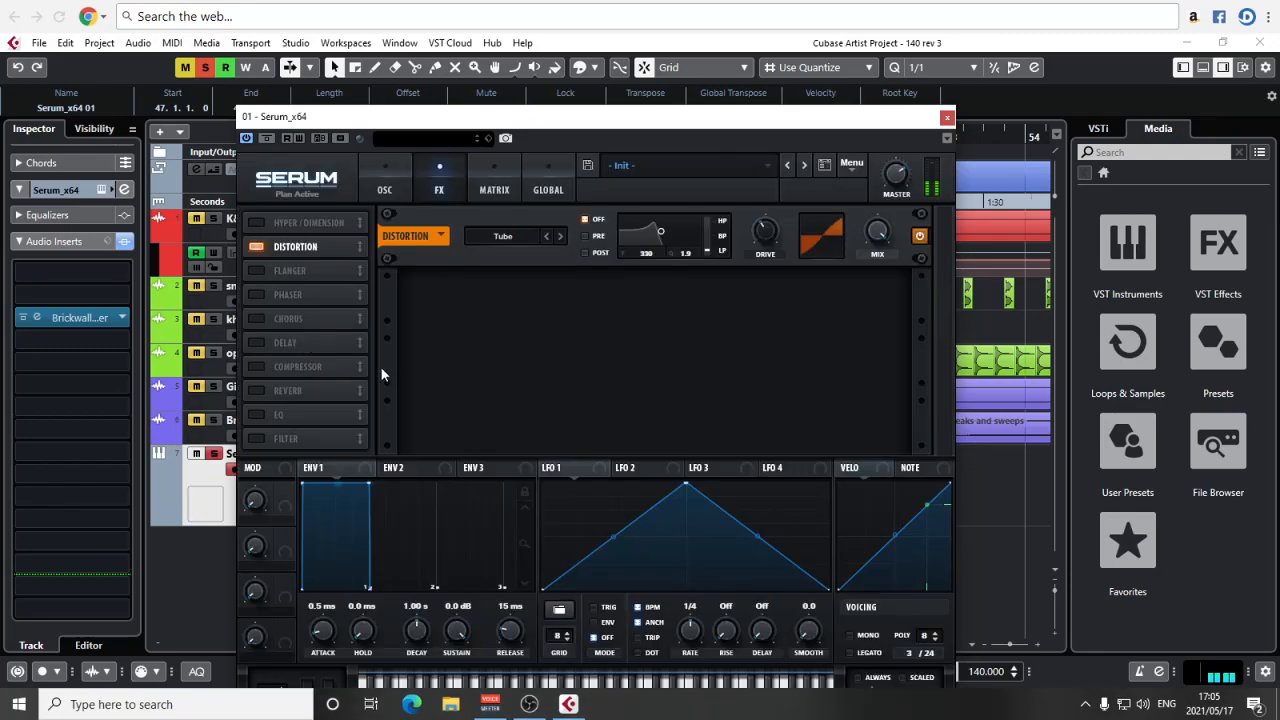
# Enable the Compressor in Multiband mode and the Reverb in the effects rack, and return to the oscillator page
pyautogui.click(258, 367)
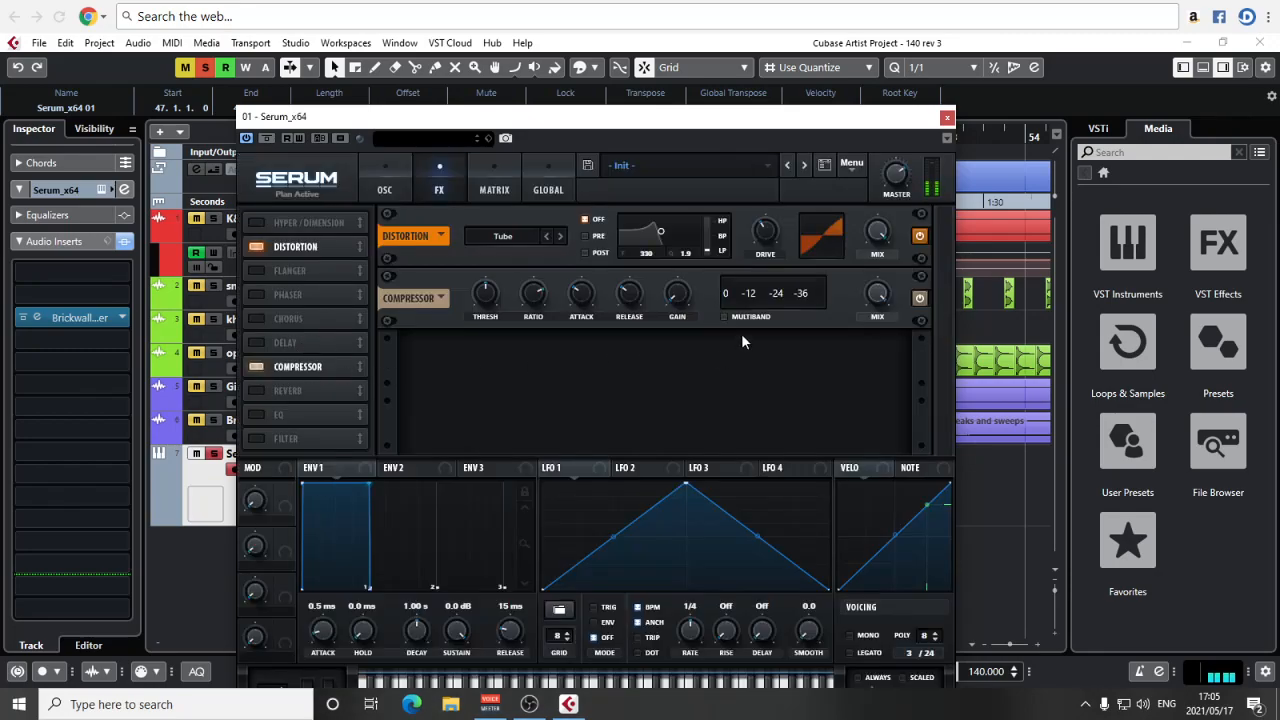
pyautogui.click(724, 317)
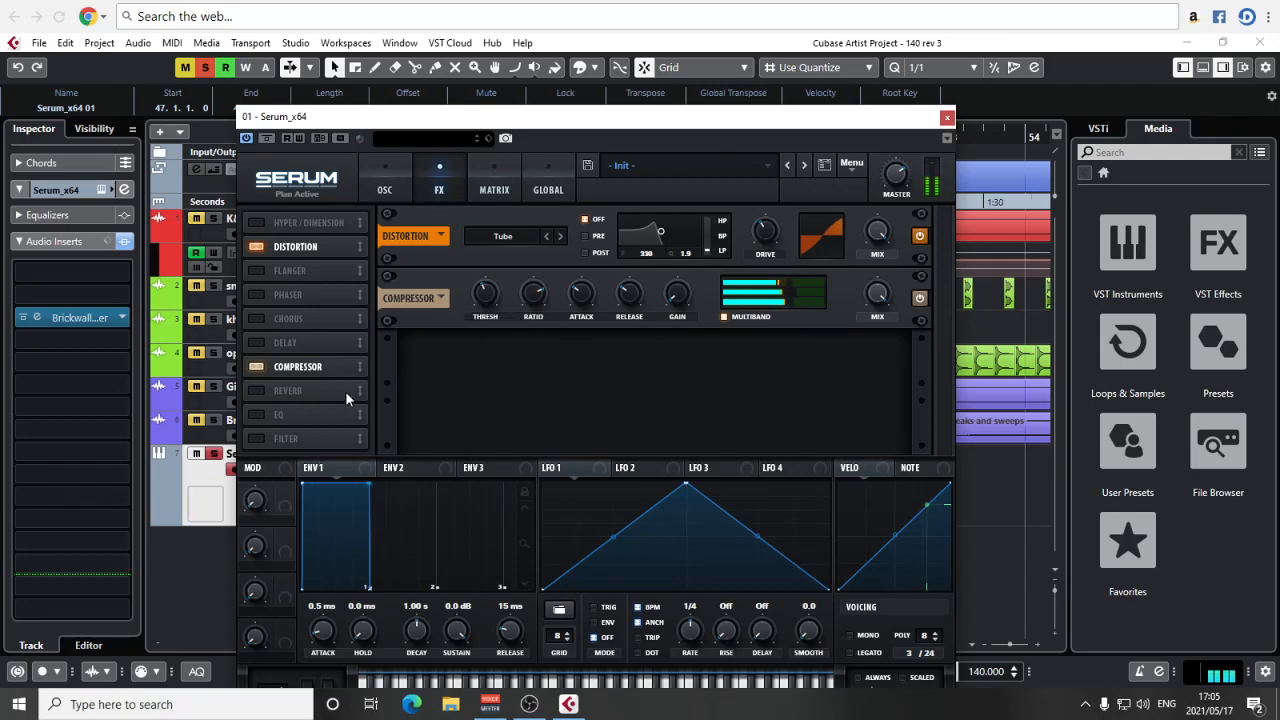
pyautogui.click(258, 391)
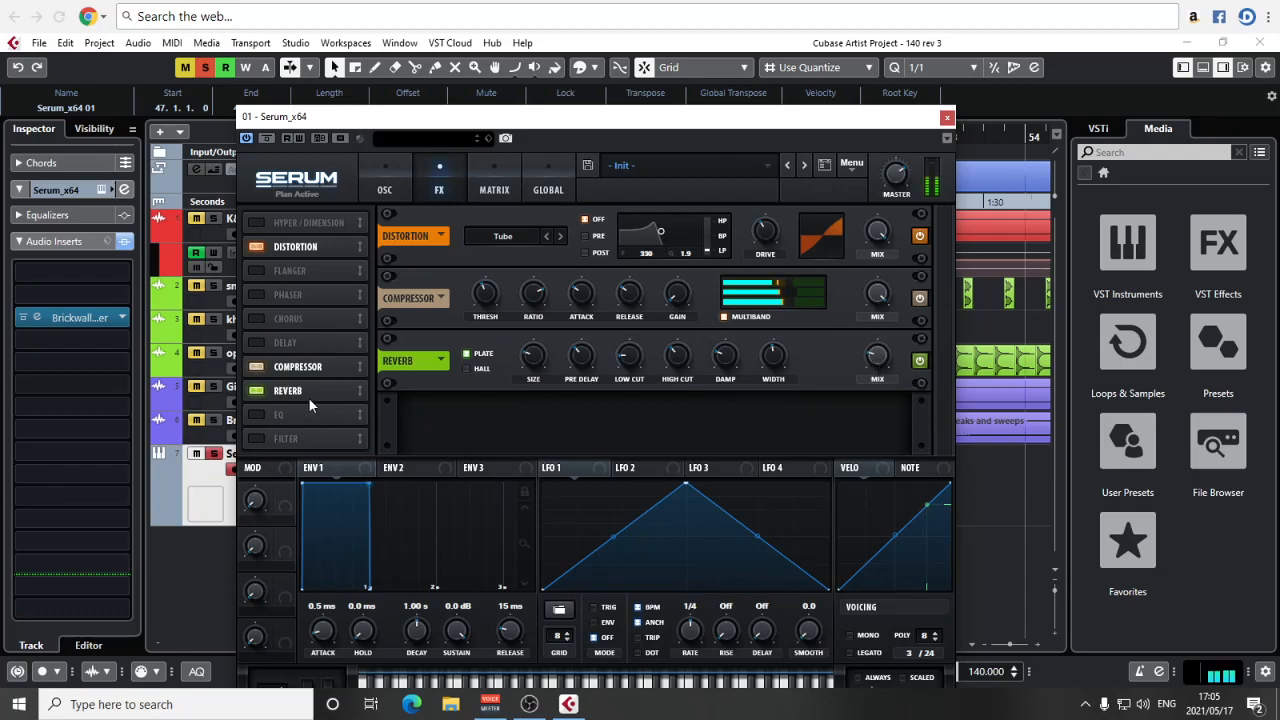
pyautogui.click(384, 189)
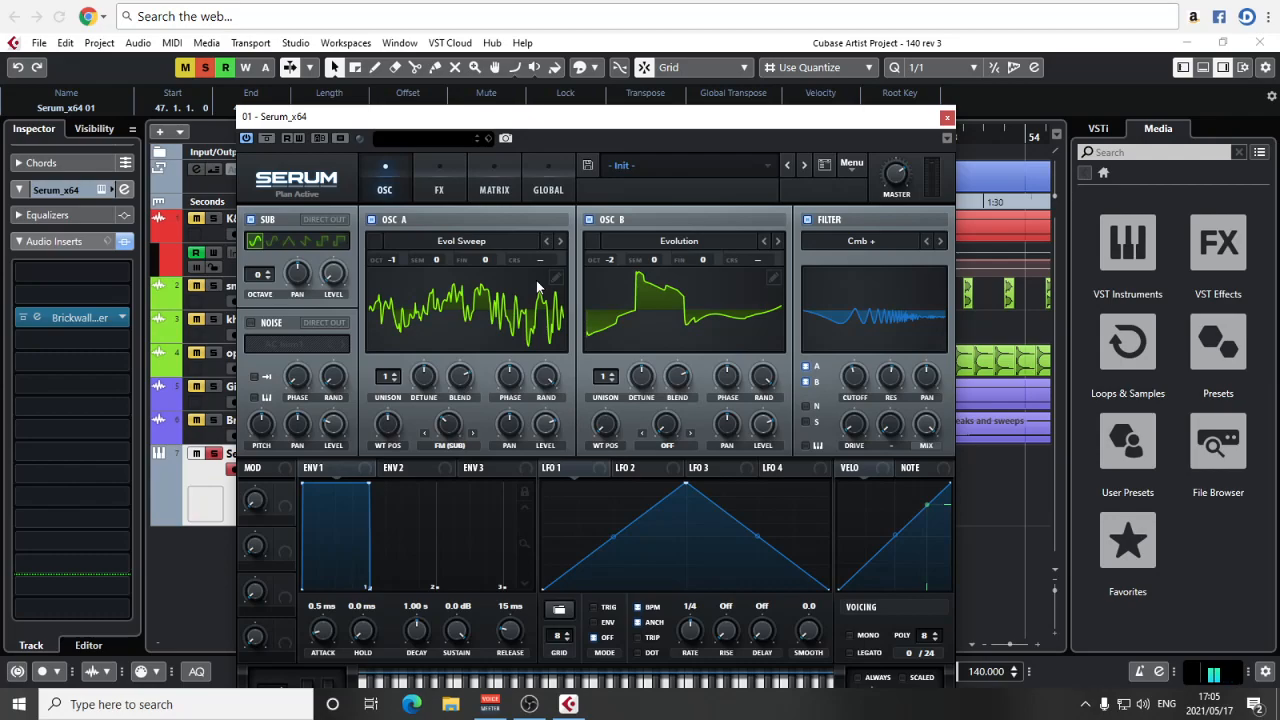
# Look over the project arrangement around bars 41 to 63
pyautogui.moveTo(589, 116); pyautogui.dragTo(389, 382)
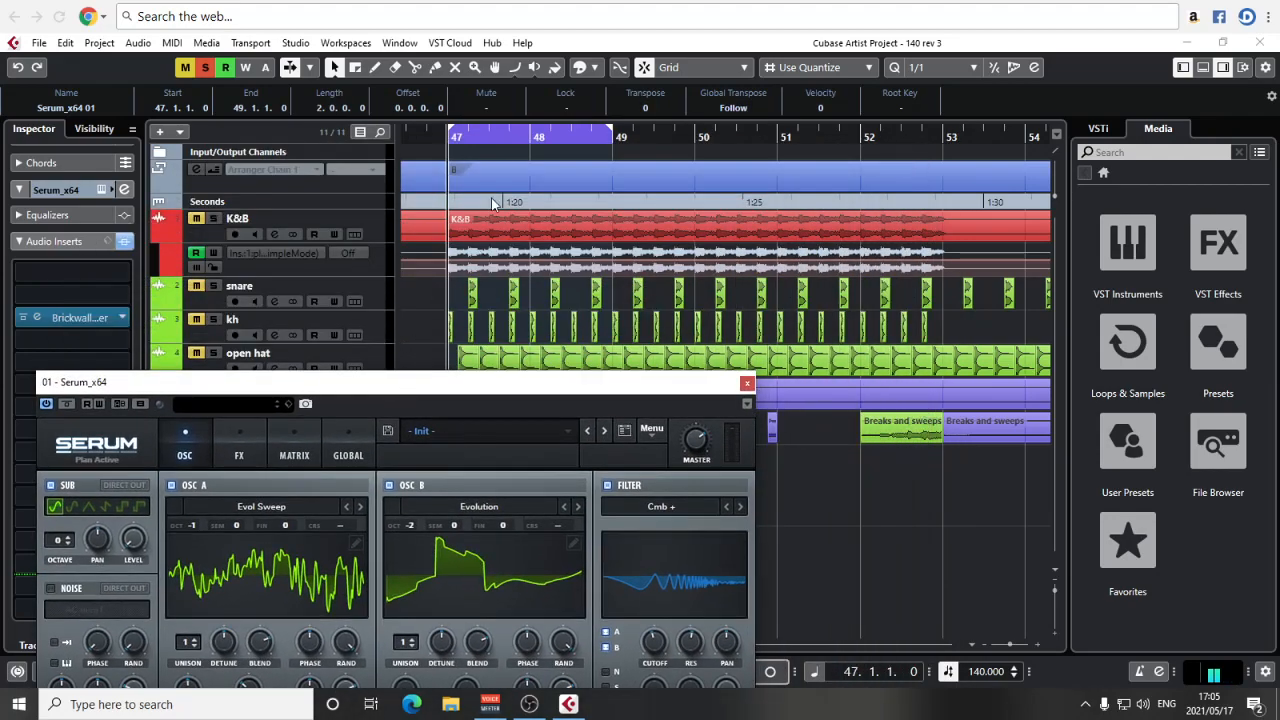
pyautogui.press('g')
pyautogui.press('g')
pyautogui.press('g')
pyautogui.press('g')
pyautogui.press('g')
pyautogui.press('g')
pyautogui.press('g')
pyautogui.press('g')
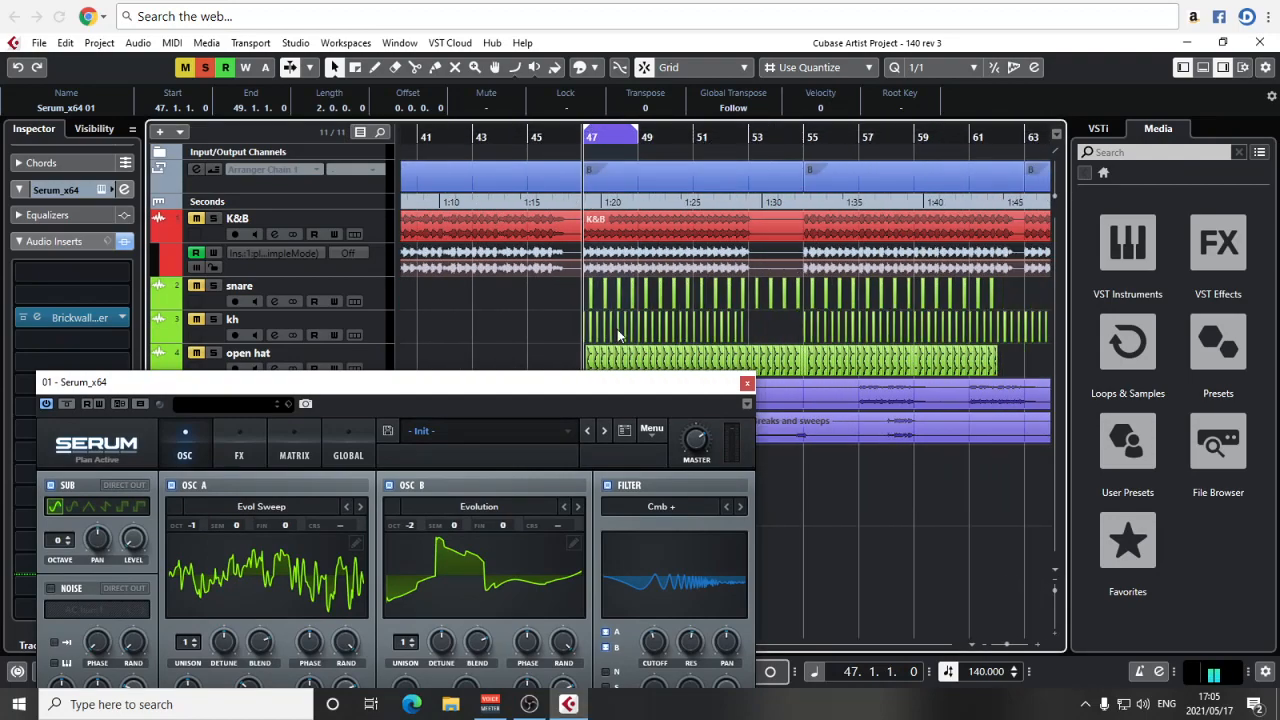
pyautogui.moveTo(576, 384); pyautogui.dragTo(725, 204)
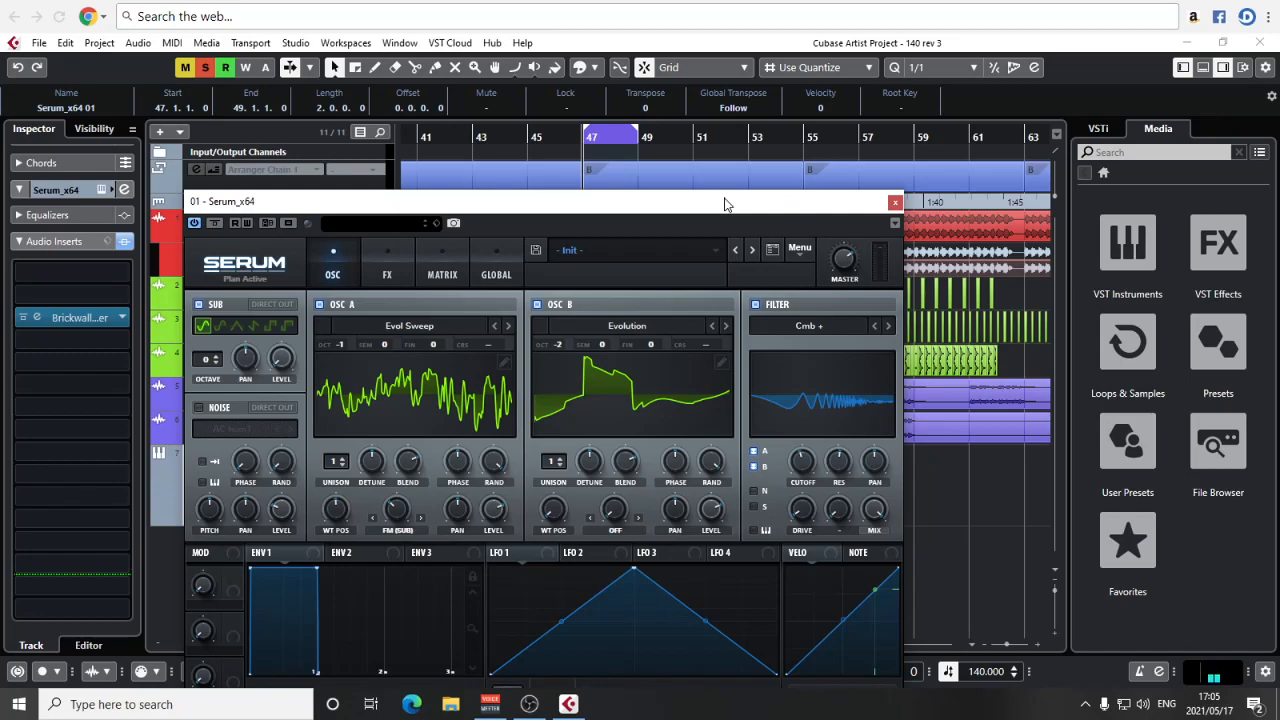
# Give LFO 1 a stepped on/off shape with grid 16, 2 bar rate and Trig mode, modulate both oscillators' levels with it, and audition it
pyautogui.moveTo(725, 204); pyautogui.dragTo(757, 98)
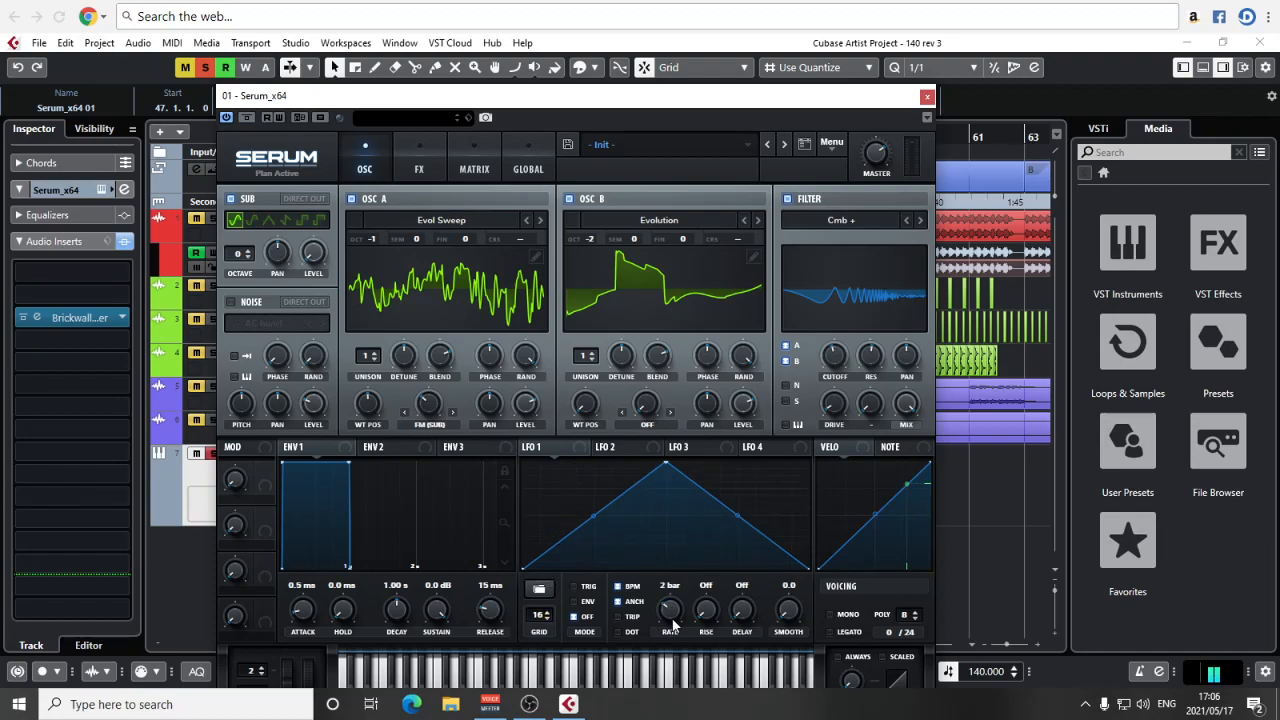
pyautogui.moveTo(621, 97); pyautogui.dragTo(681, 51)
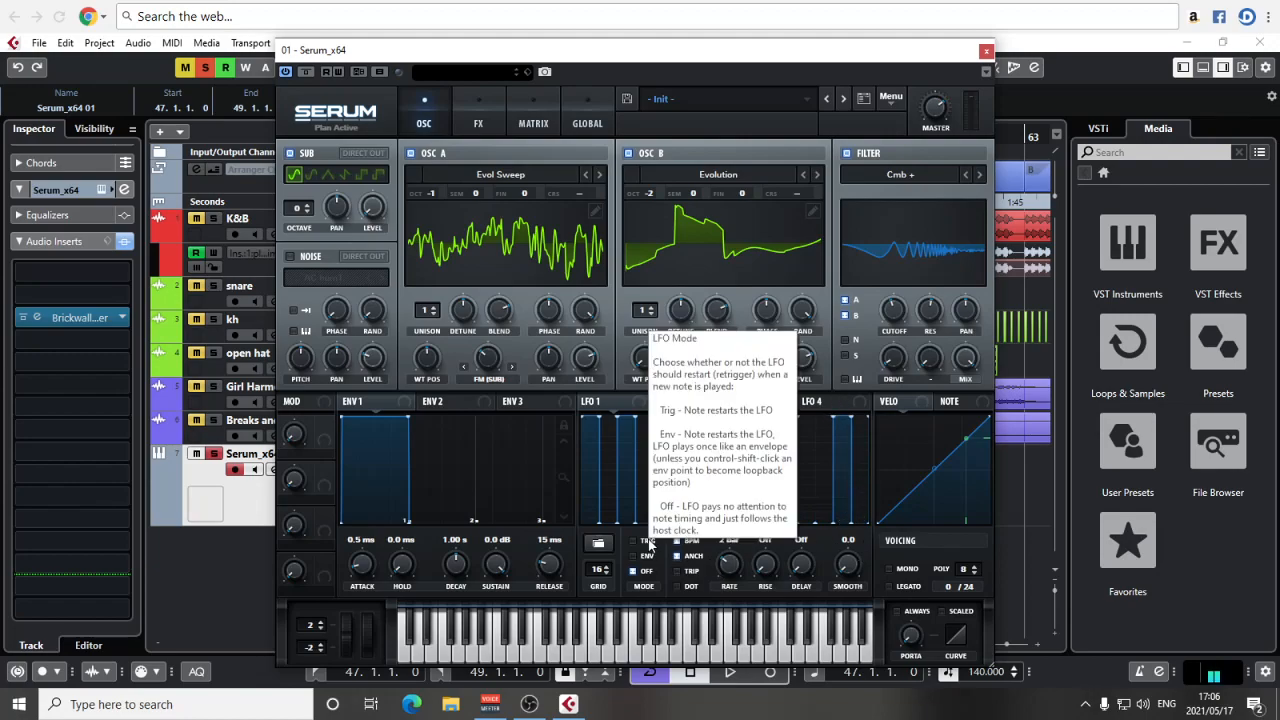
pyautogui.click(648, 543)
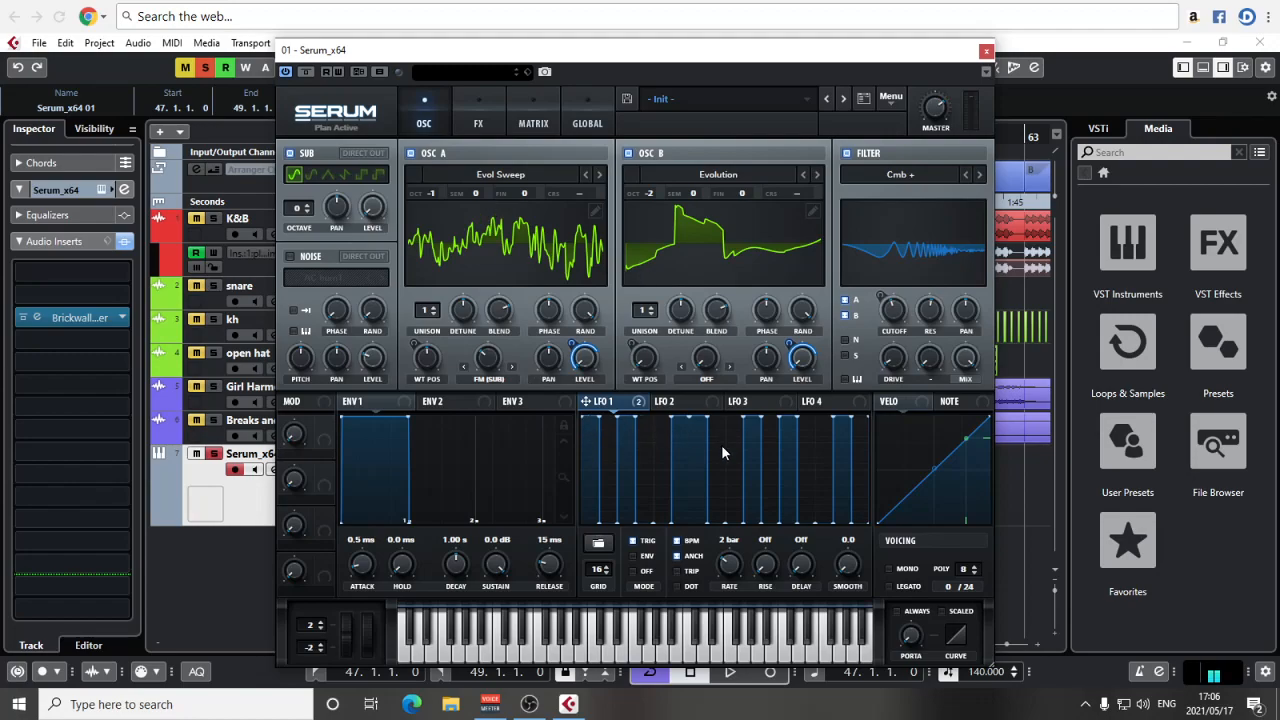
pyautogui.press('space')
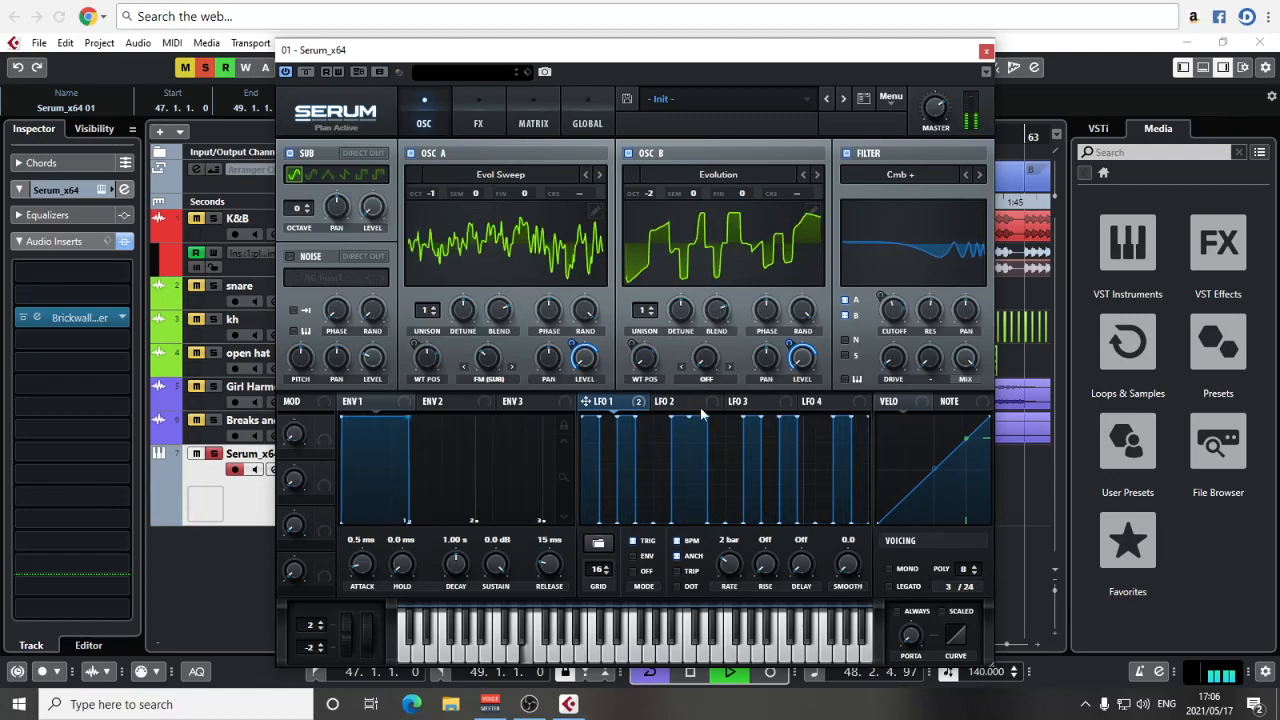
pyautogui.press('space')
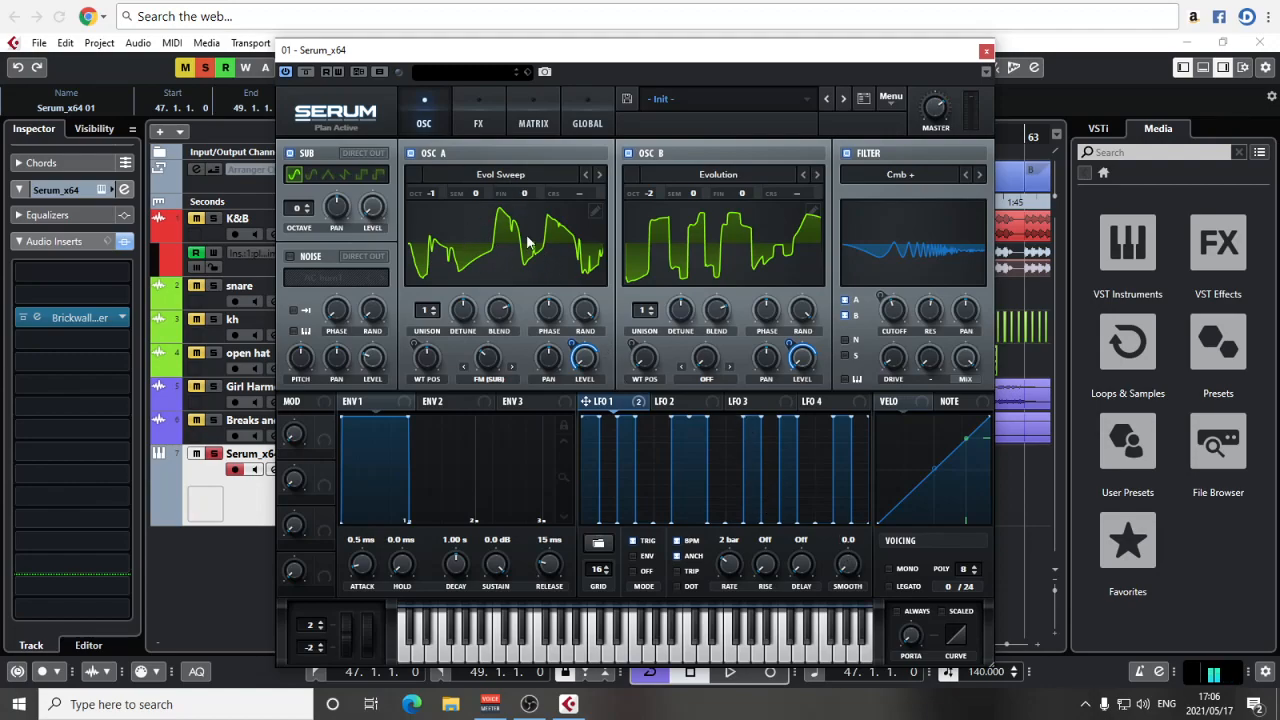
# Review the modulation matrix assignments, clear all mute and solo states in the project, and play the loop
pyautogui.click(536, 124)
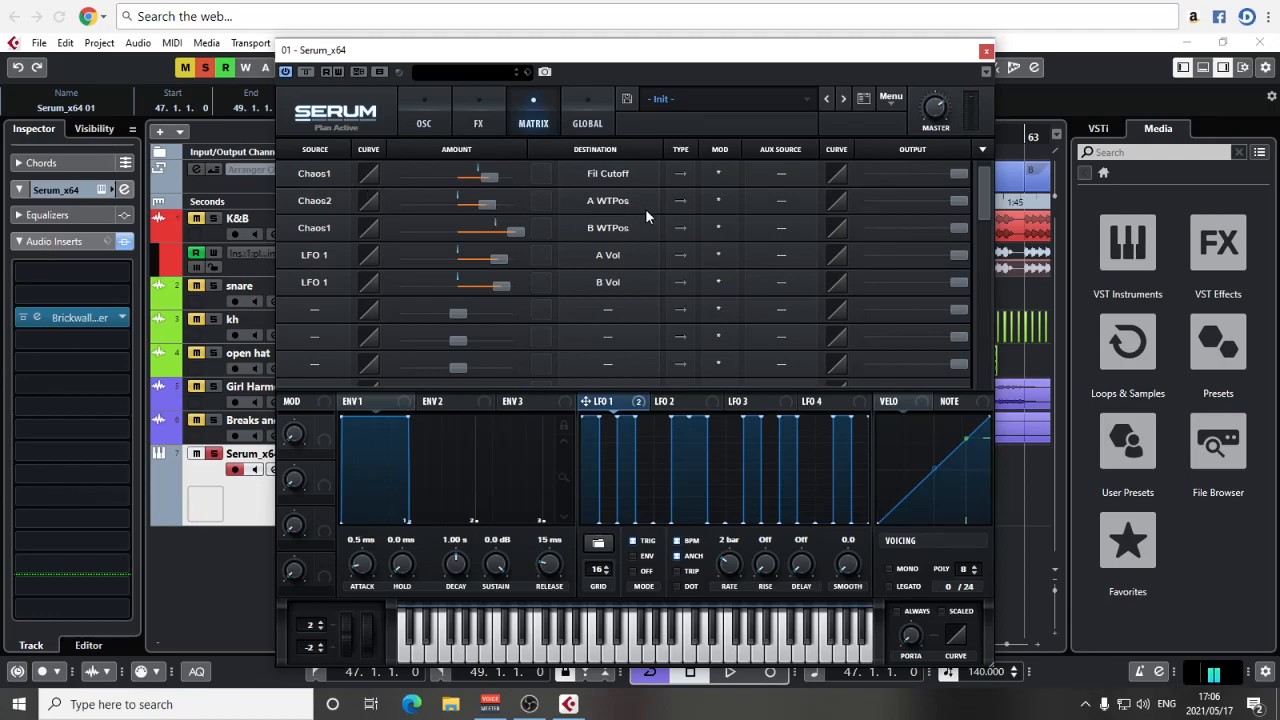
pyautogui.click(416, 122)
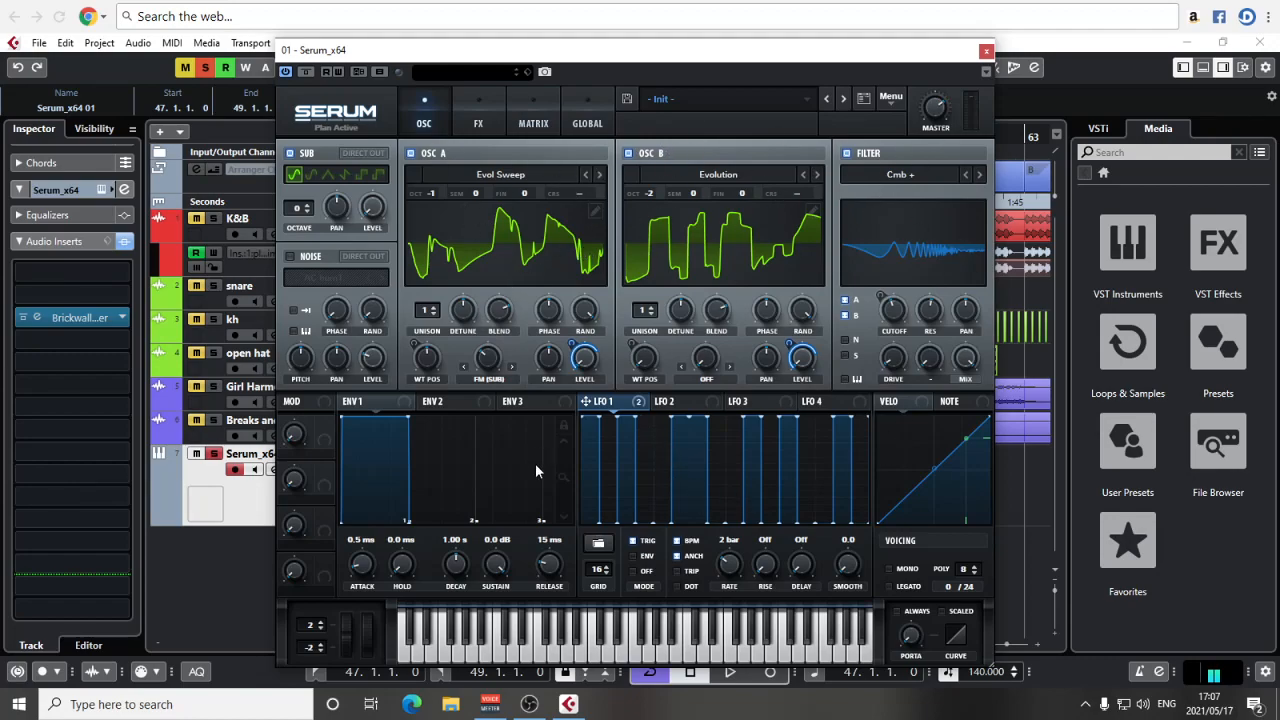
pyautogui.click(193, 222)
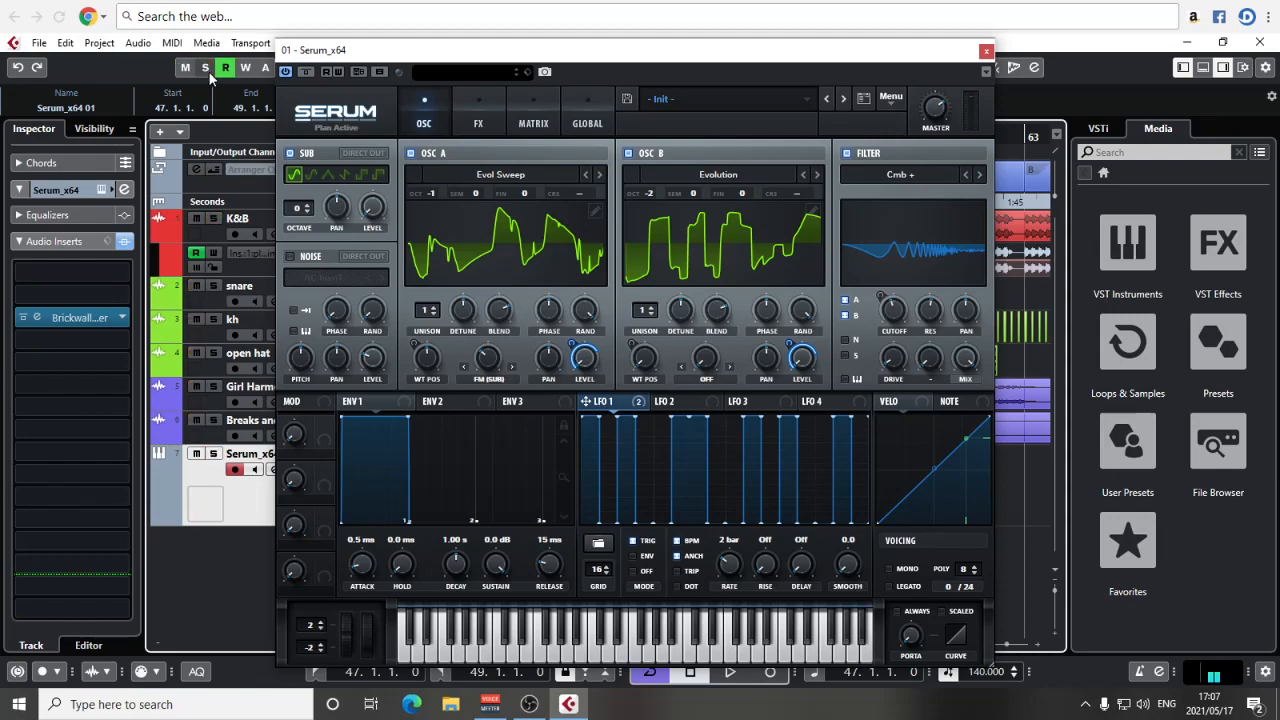
pyautogui.press('space')
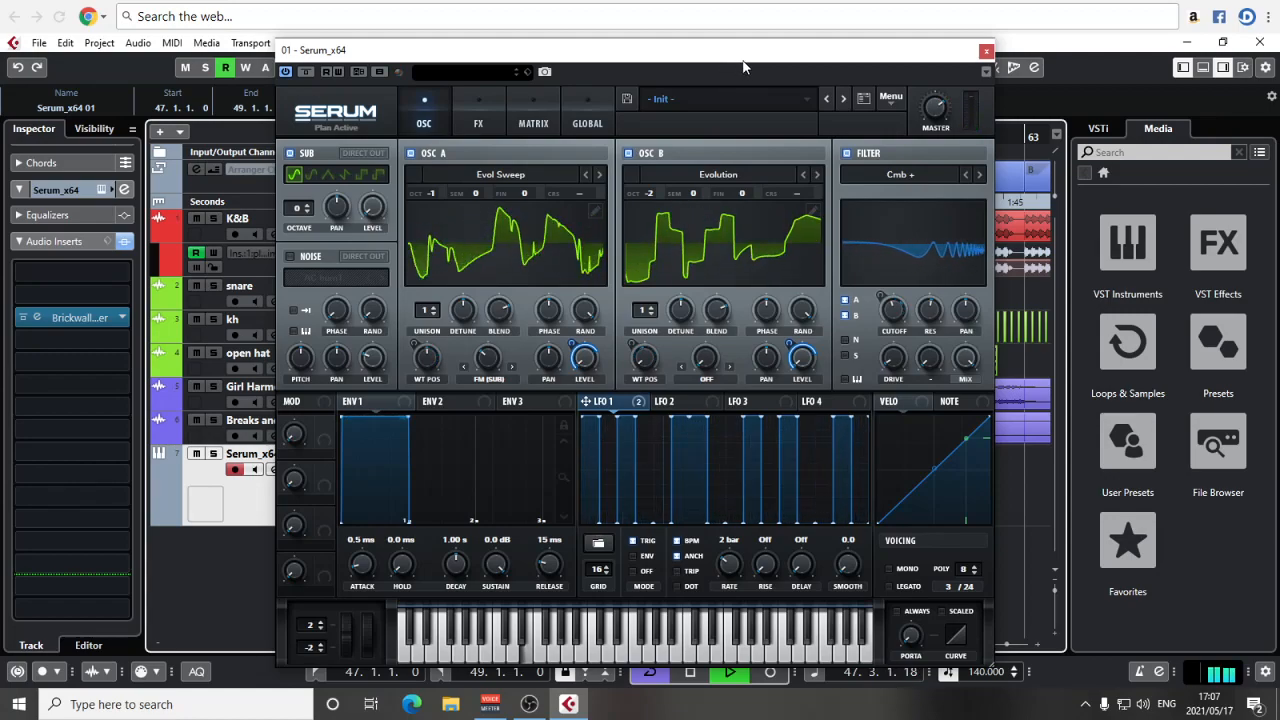
# Bypass the LFO 1 modulation of both oscillators' levels for comparison, re-enable it, and stop playback
pyautogui.rightClick(589, 368)
pyautogui.click(672, 370)
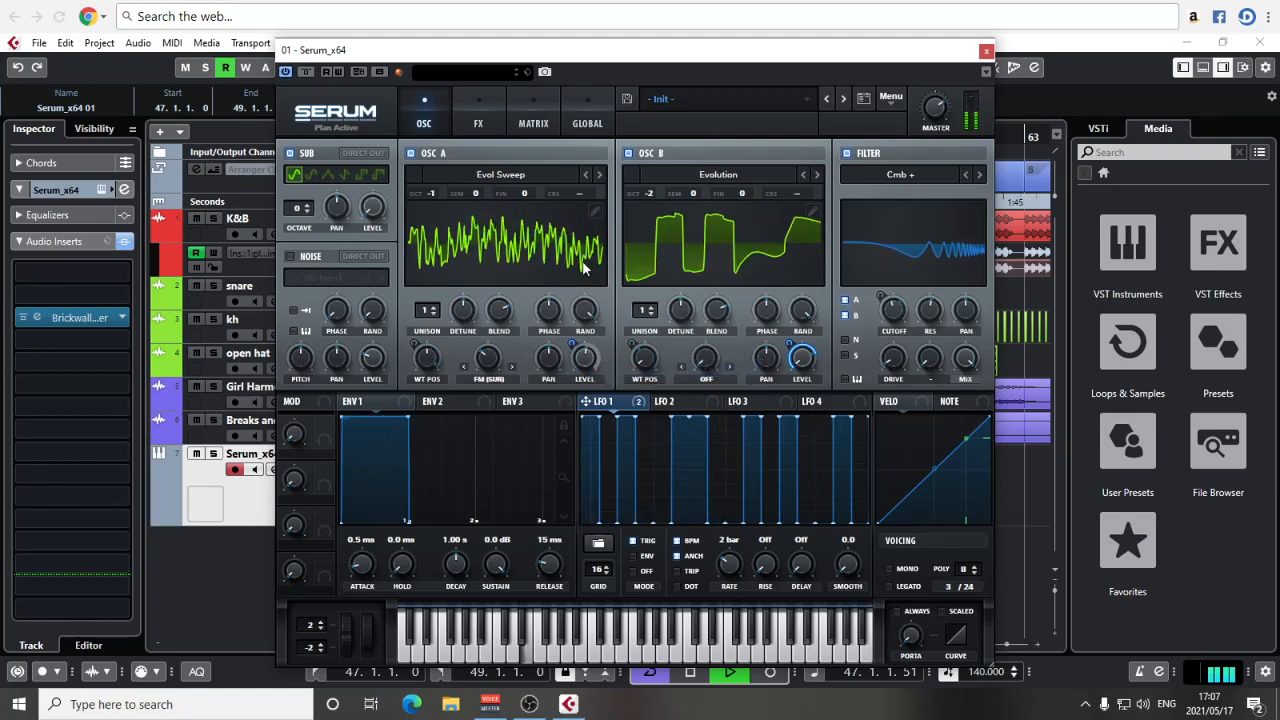
pyautogui.rightClick(802, 358)
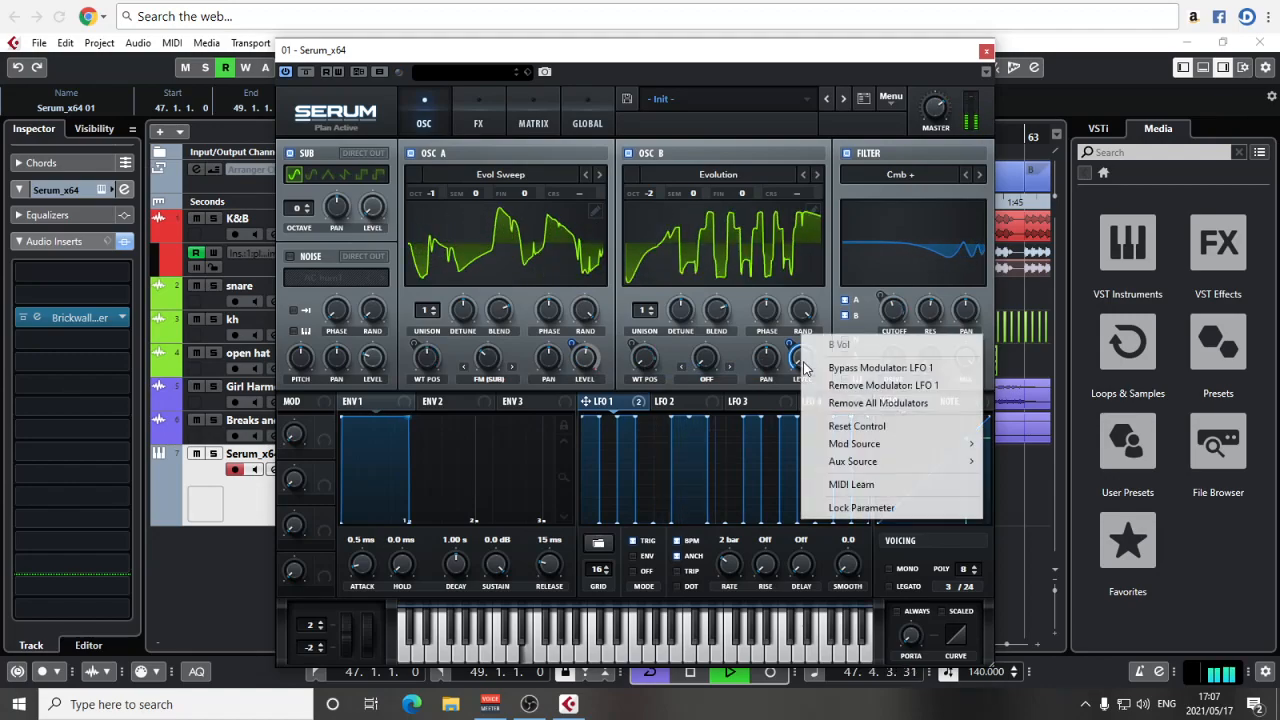
pyautogui.click(862, 367)
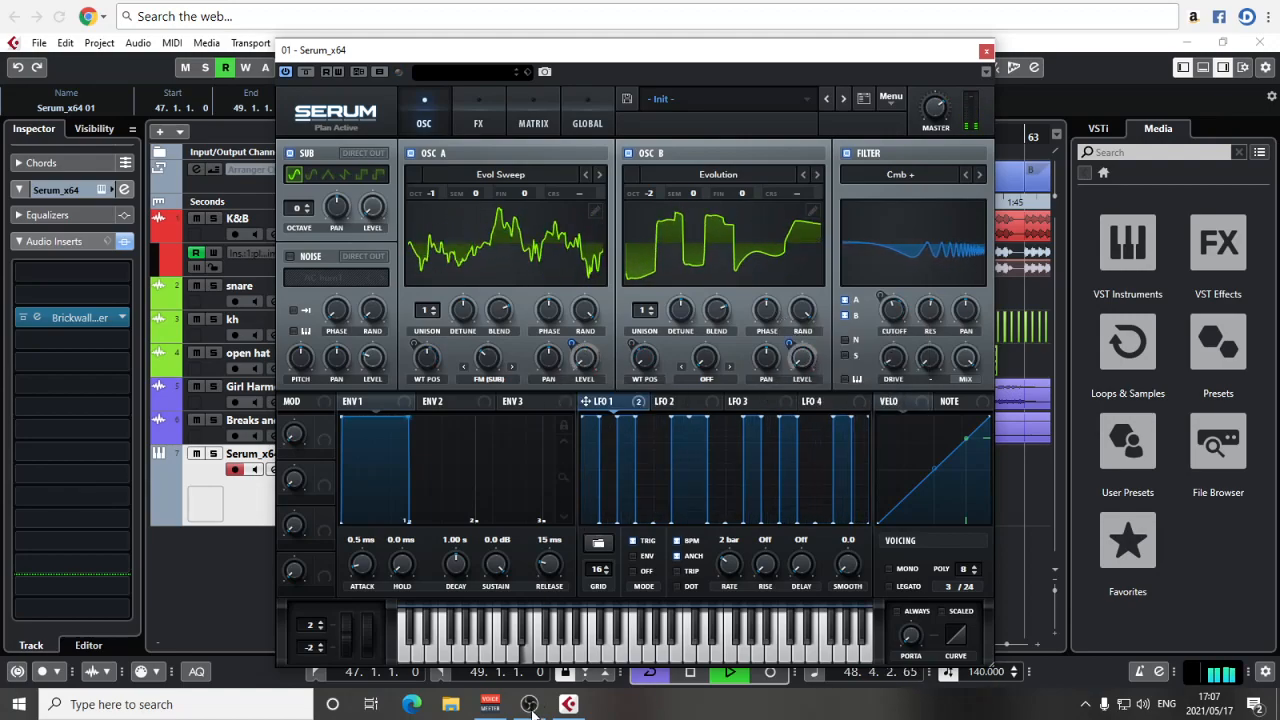
pyautogui.rightClick(584, 355)
pyautogui.click(660, 366)
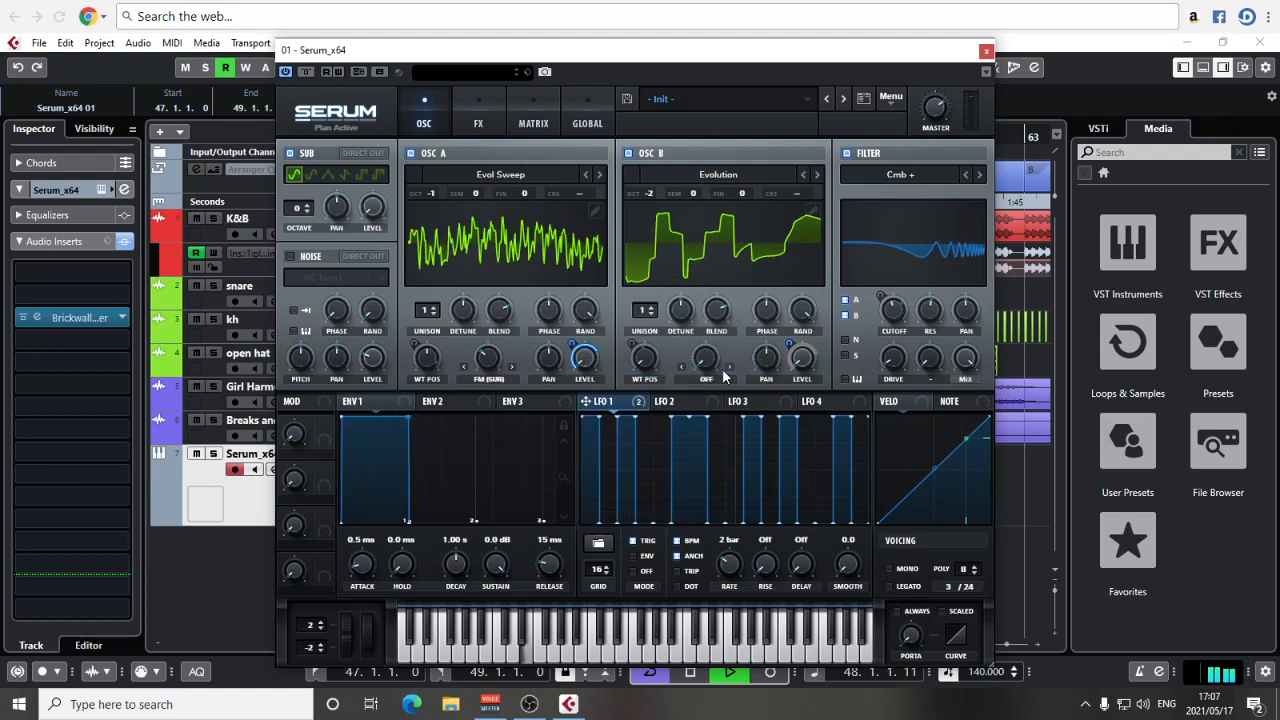
pyautogui.rightClick(802, 357)
pyautogui.click(835, 368)
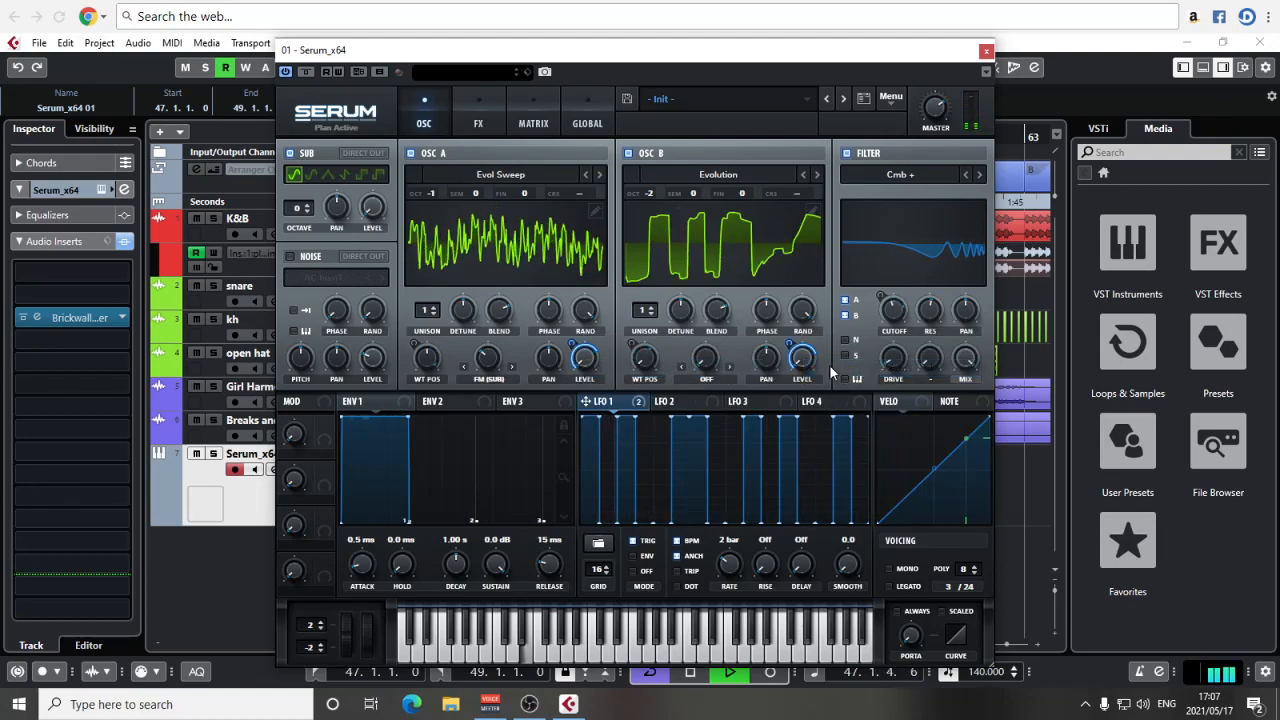
pyautogui.rightClick(893, 320)
pyautogui.click(915, 340)
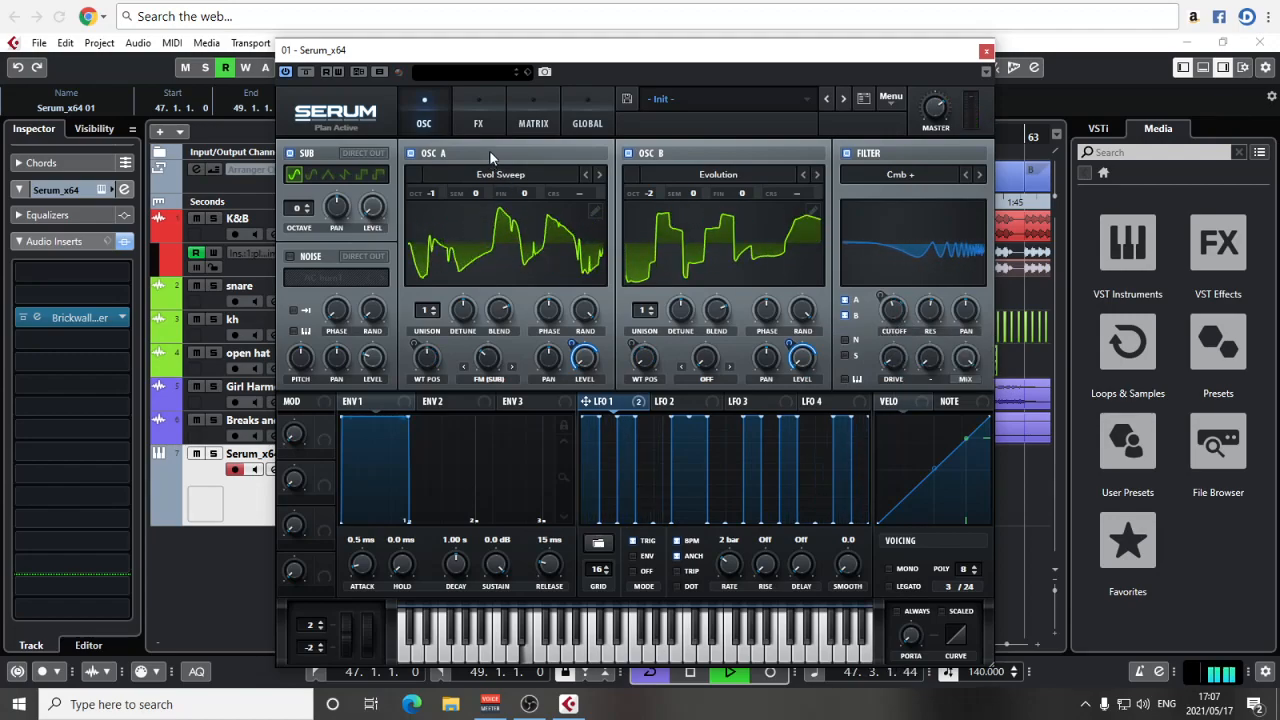
pyautogui.press('space')
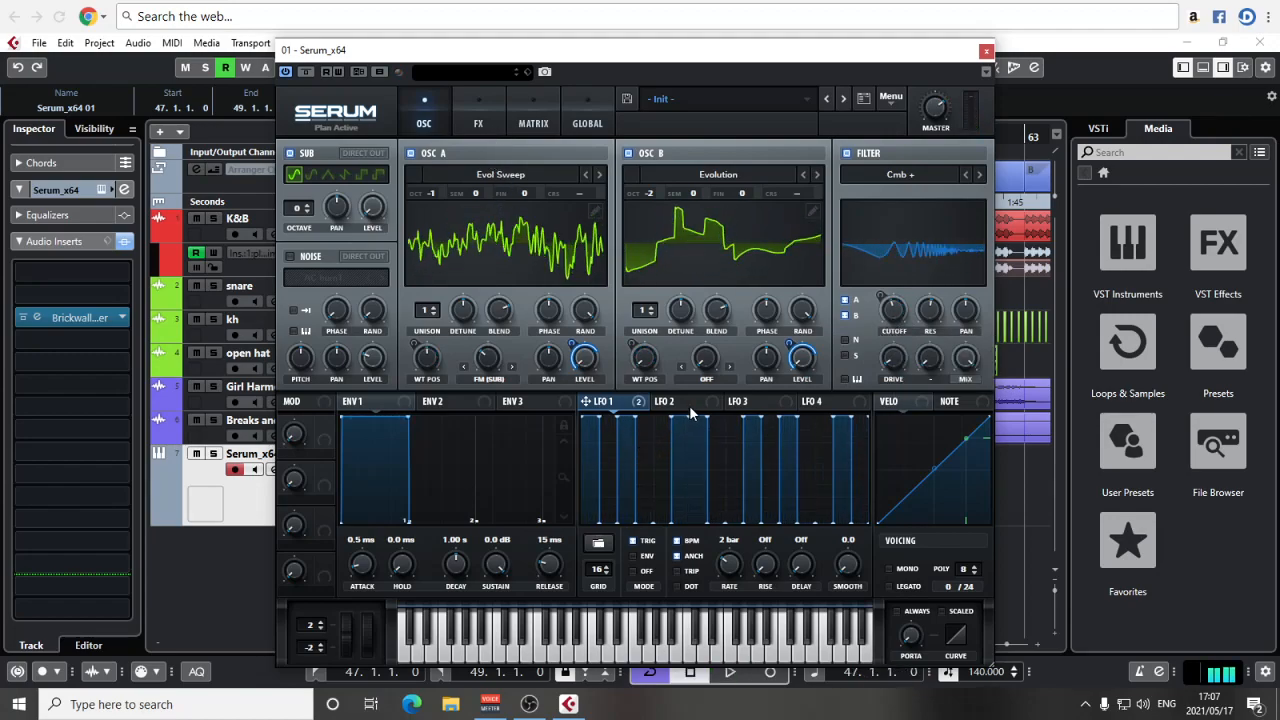
# Enable the Delay in Ping-Pong mode with filter frequency 701, filter Q 1.2 and mix about 49% while auditioning
pyautogui.click(675, 402)
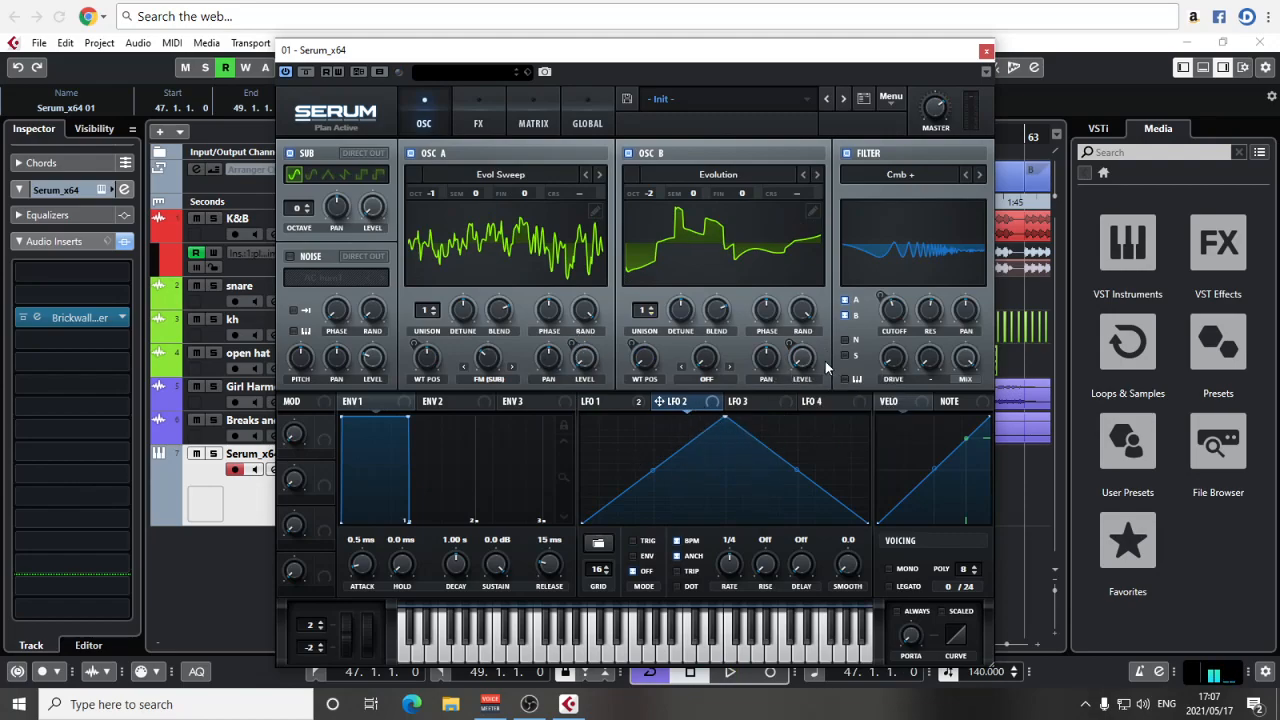
pyautogui.click(477, 120)
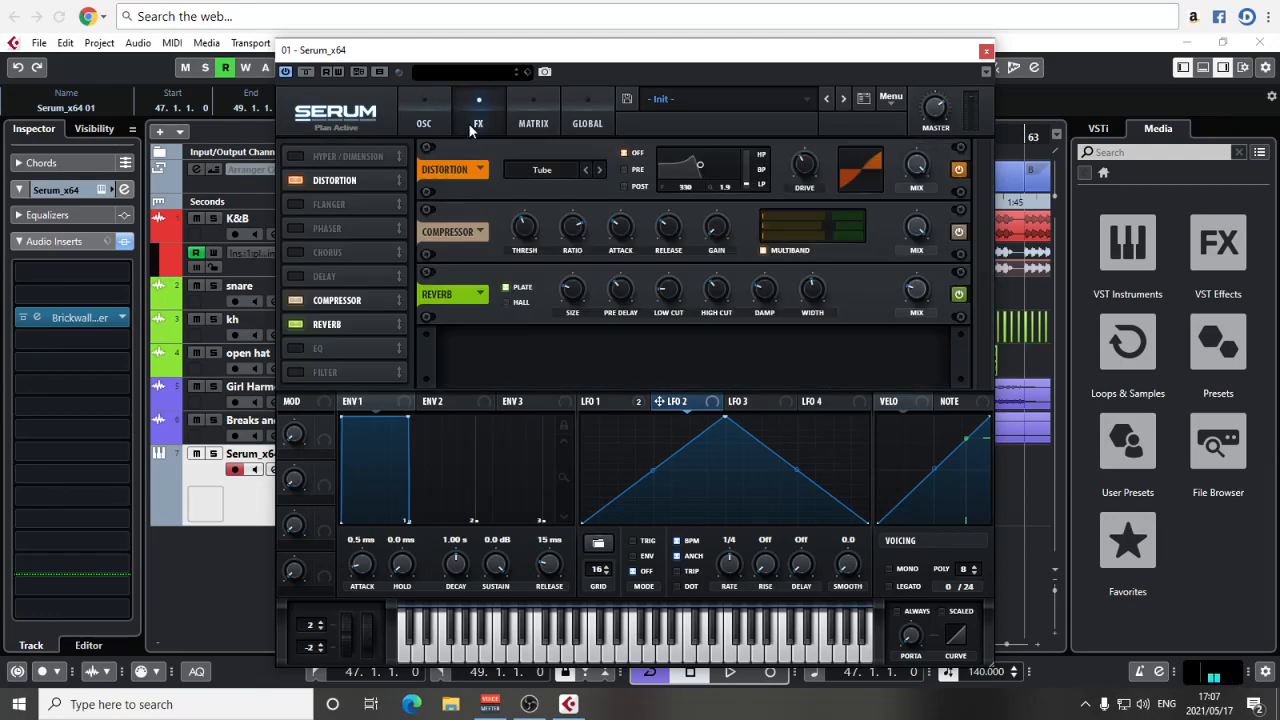
pyautogui.click(310, 272)
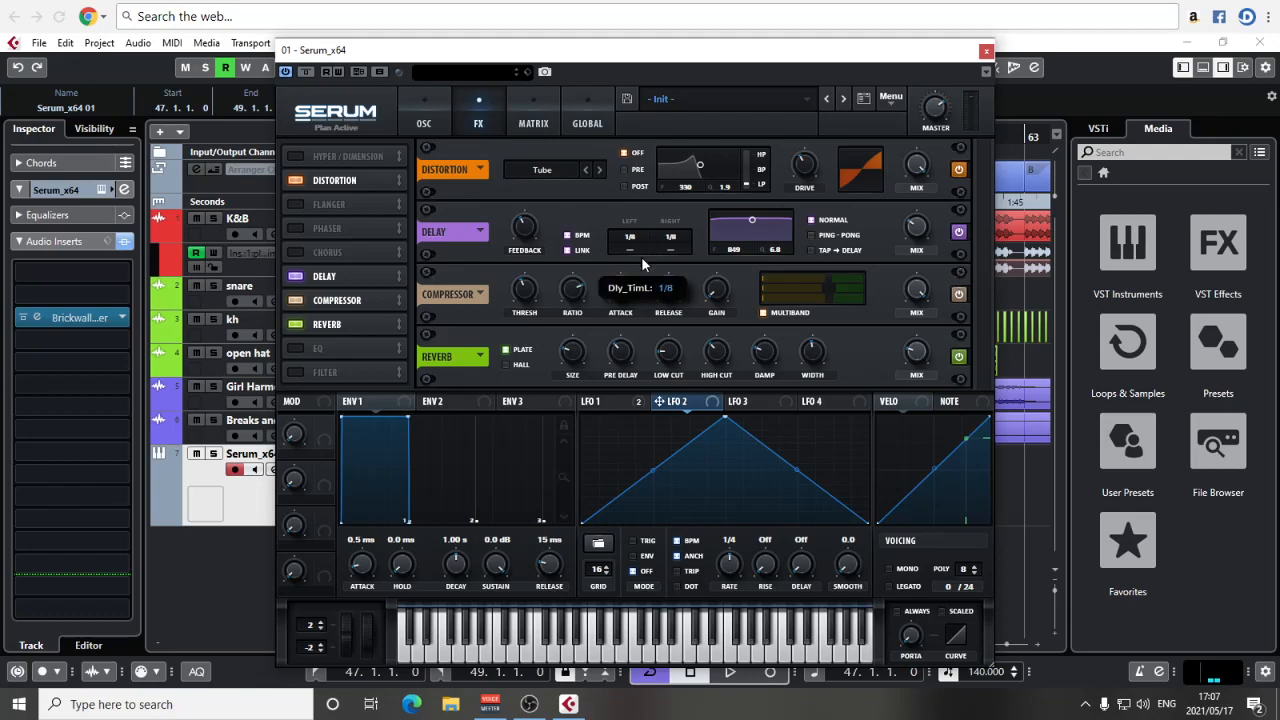
pyautogui.moveTo(638, 243); pyautogui.dragTo(640, 252)
pyautogui.click(825, 236)
pyautogui.moveTo(758, 221); pyautogui.dragTo(749, 236)
pyautogui.press('space')
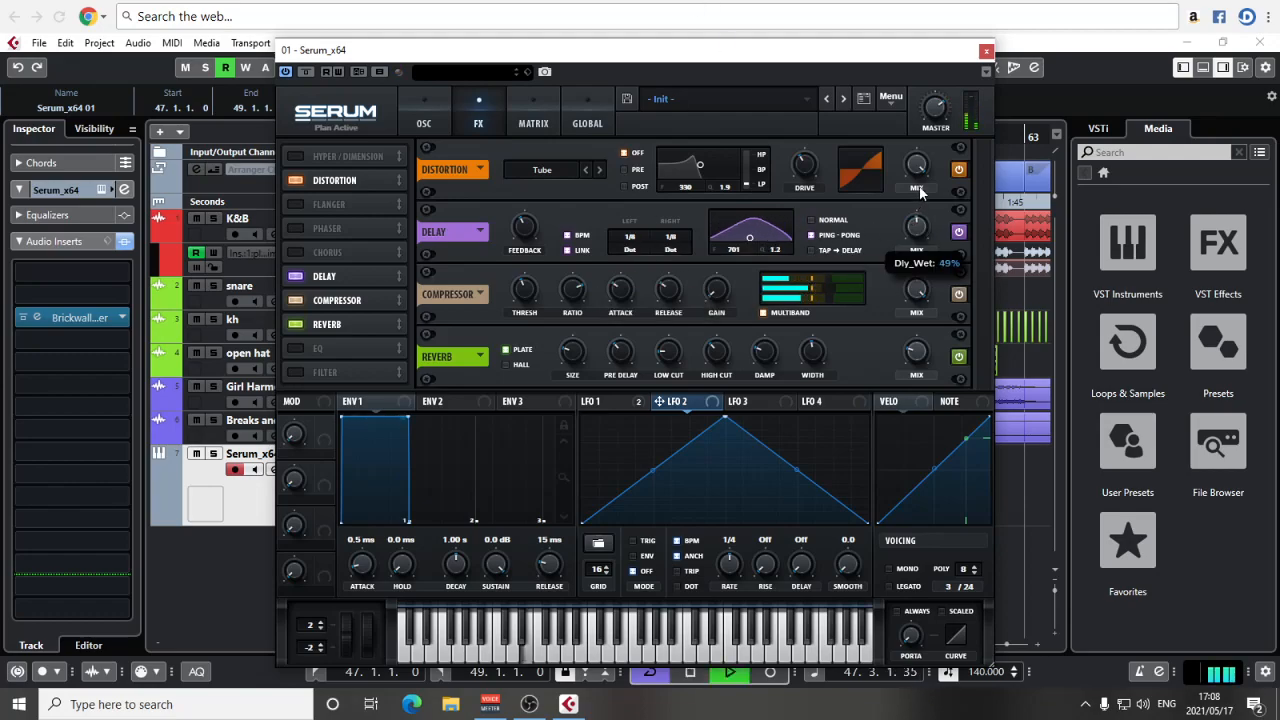
pyautogui.moveTo(528, 222)
pyautogui.moveTo(915, 256)
# Insert a FabFilter EQ in the Serum track's audio insert slot above the Brickwall limiter
pyautogui.click(419, 110)
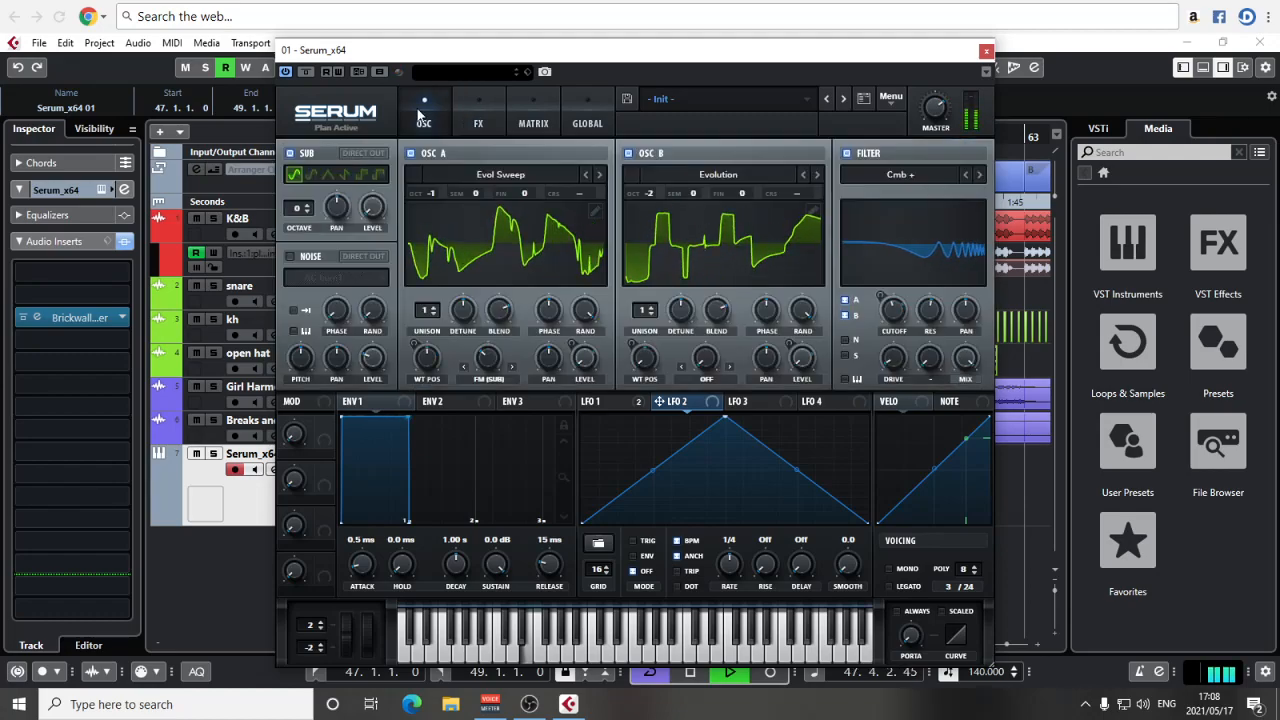
pyautogui.click(66, 290)
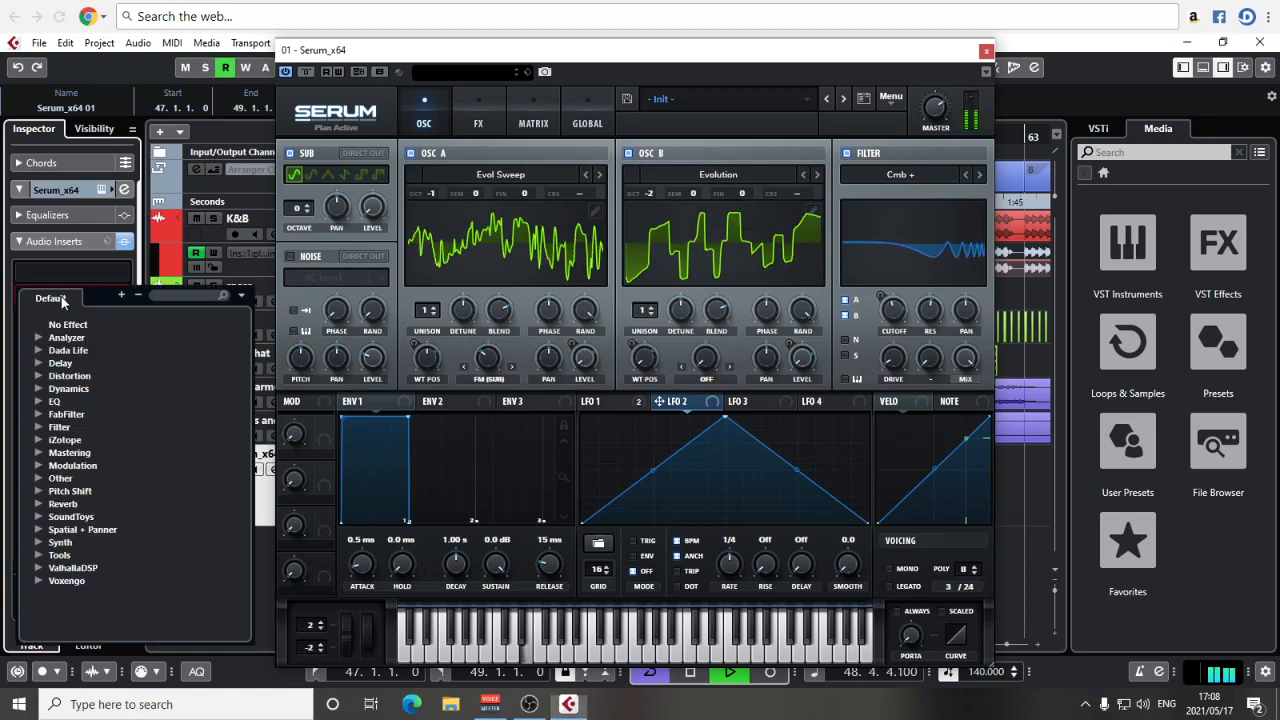
pyautogui.write('eq')
pyautogui.click(115, 401)
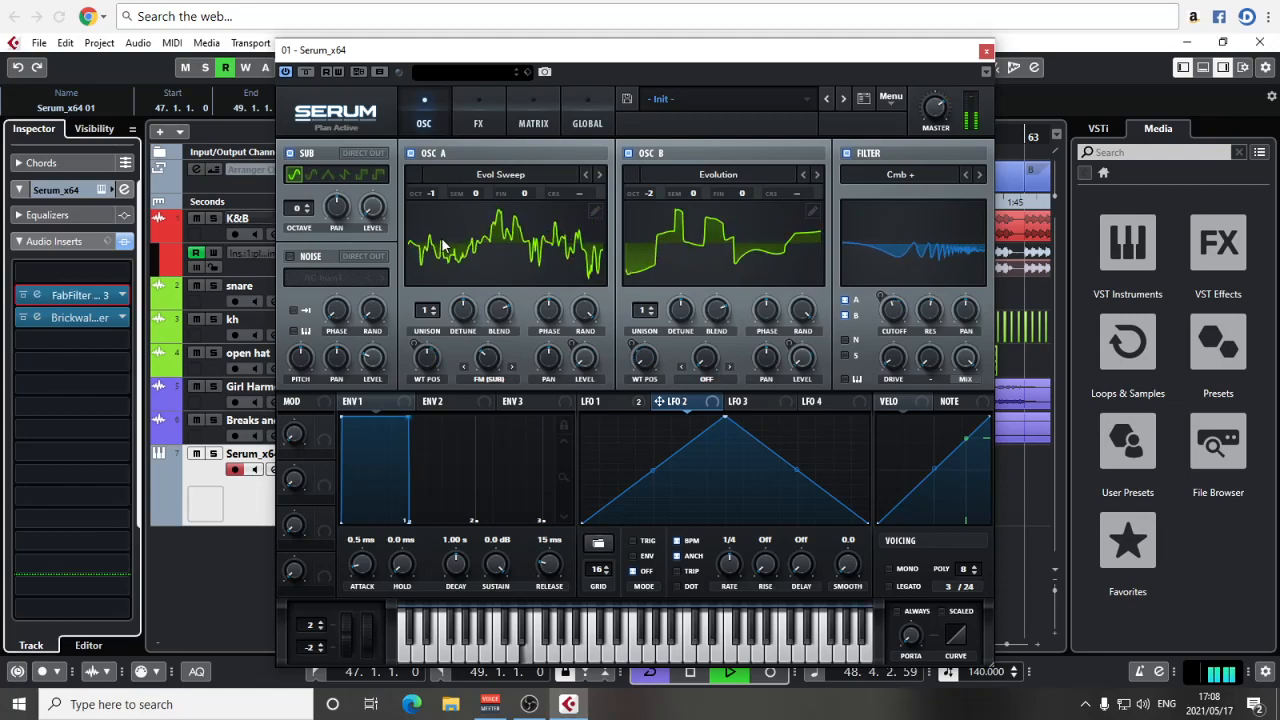
pyautogui.press('space')
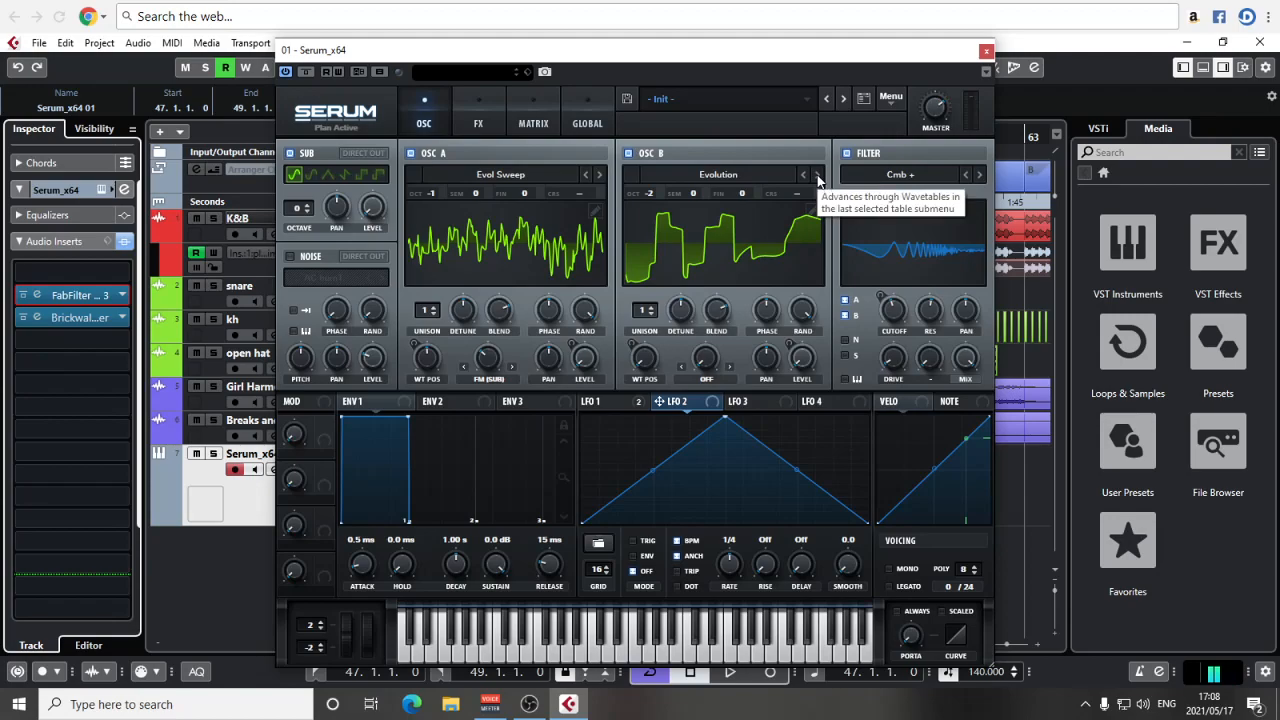
# Set oscillator A's octave to -2 and change its wavetable to FFT_Add_2nds during playback
pyautogui.press('space')
pyautogui.moveTo(435, 194); pyautogui.dragTo(437, 211)
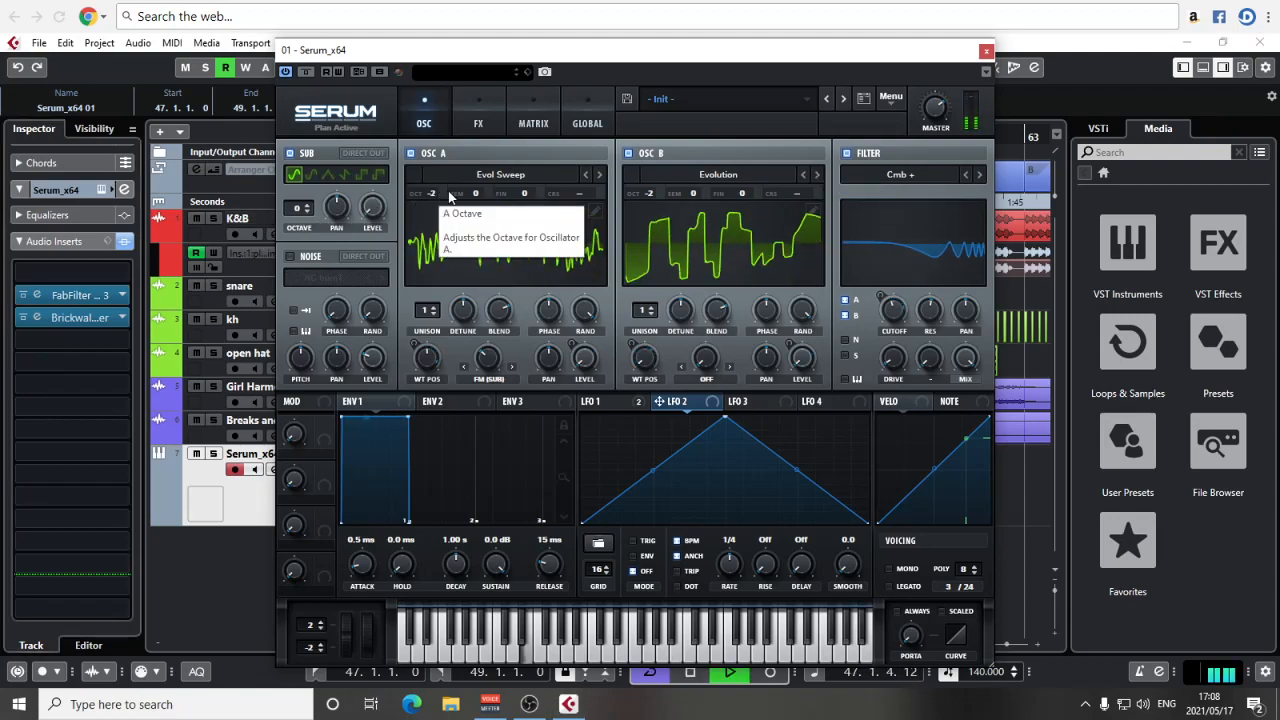
pyautogui.click(599, 175)
pyautogui.click(599, 175)
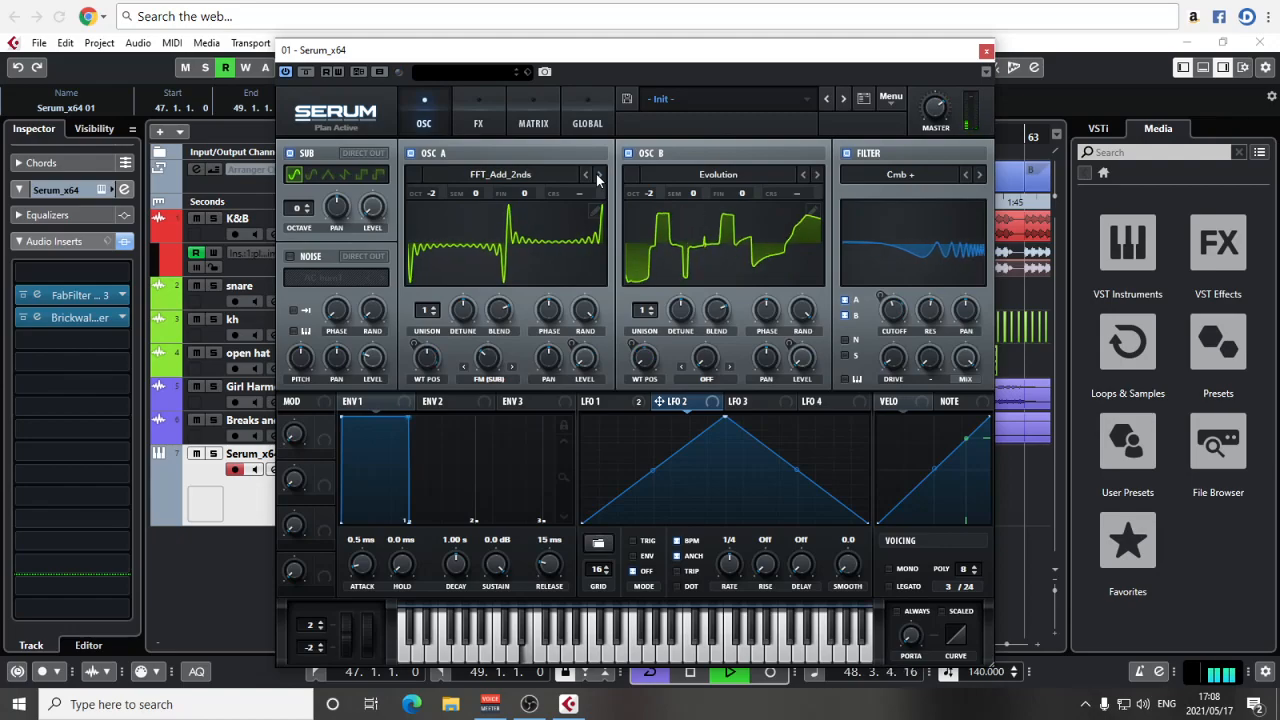
# Change oscillator A's wavetable to FFT_Animal 1 while the loop plays
pyautogui.click(599, 175)
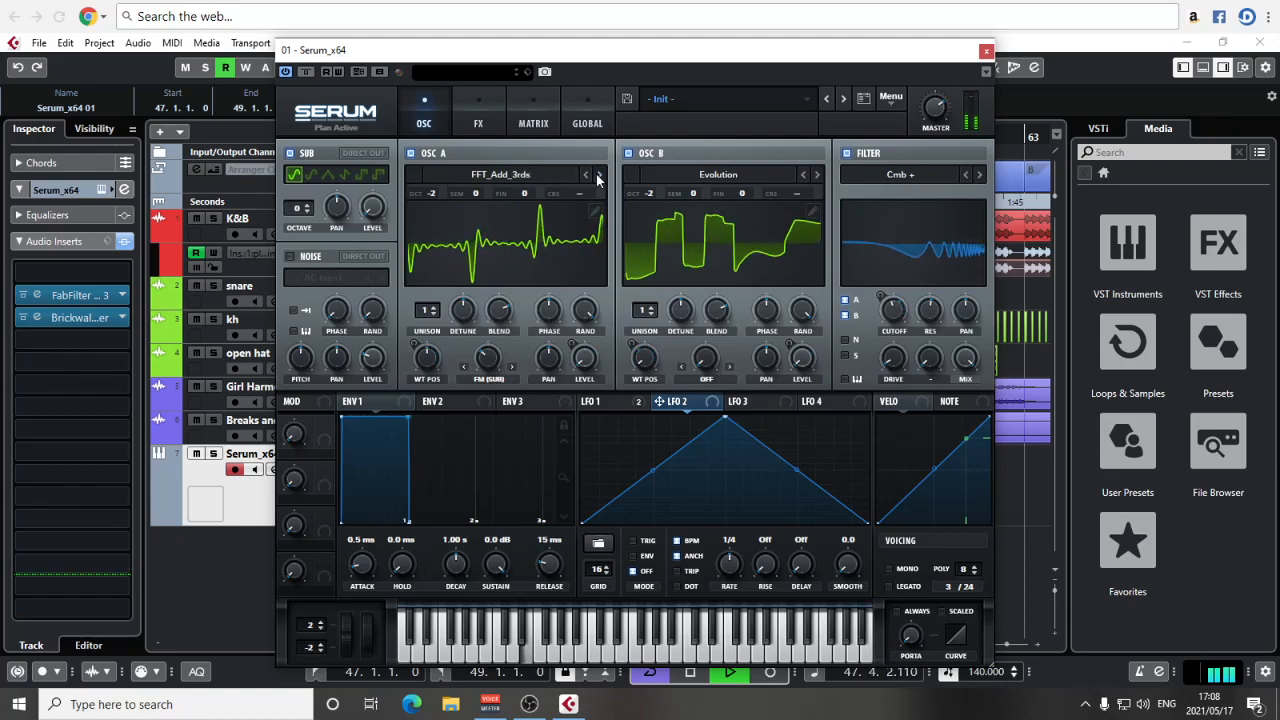
pyautogui.click(599, 175)
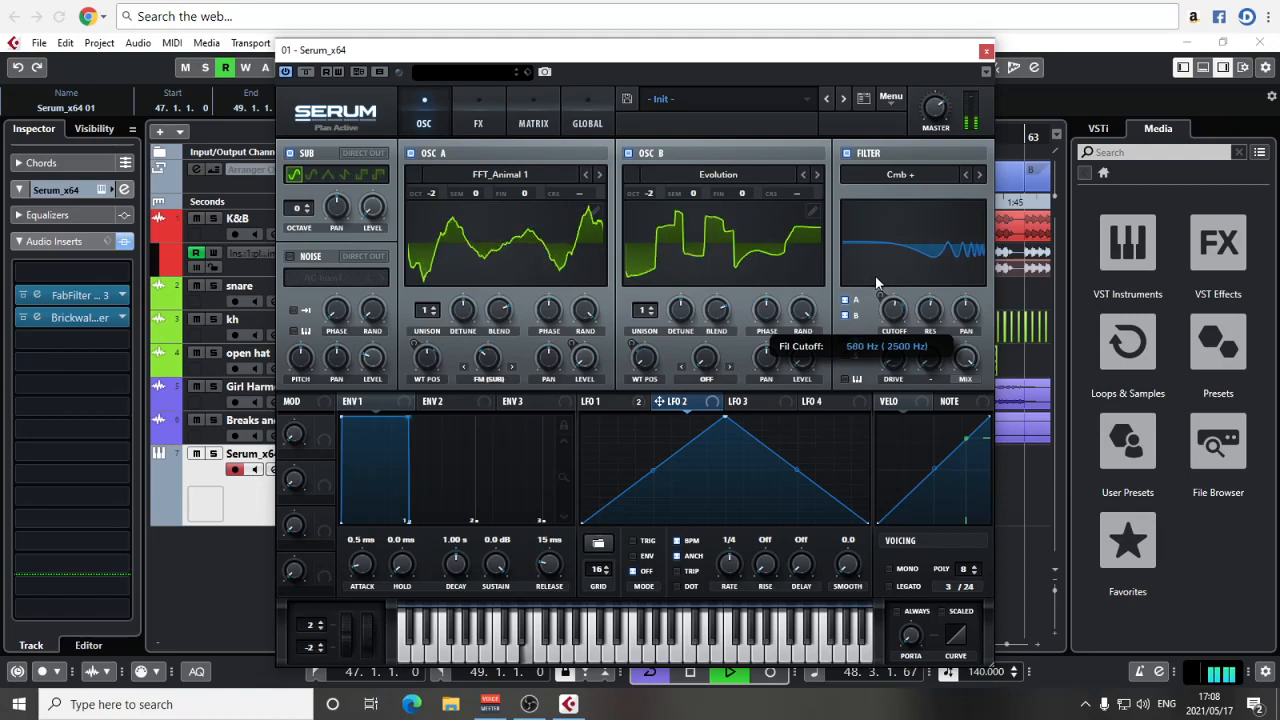
# Audition the High 24 filter, settle on Band 12 as the filter type, and adjust its cutoff during playback
pyautogui.click(915, 176)
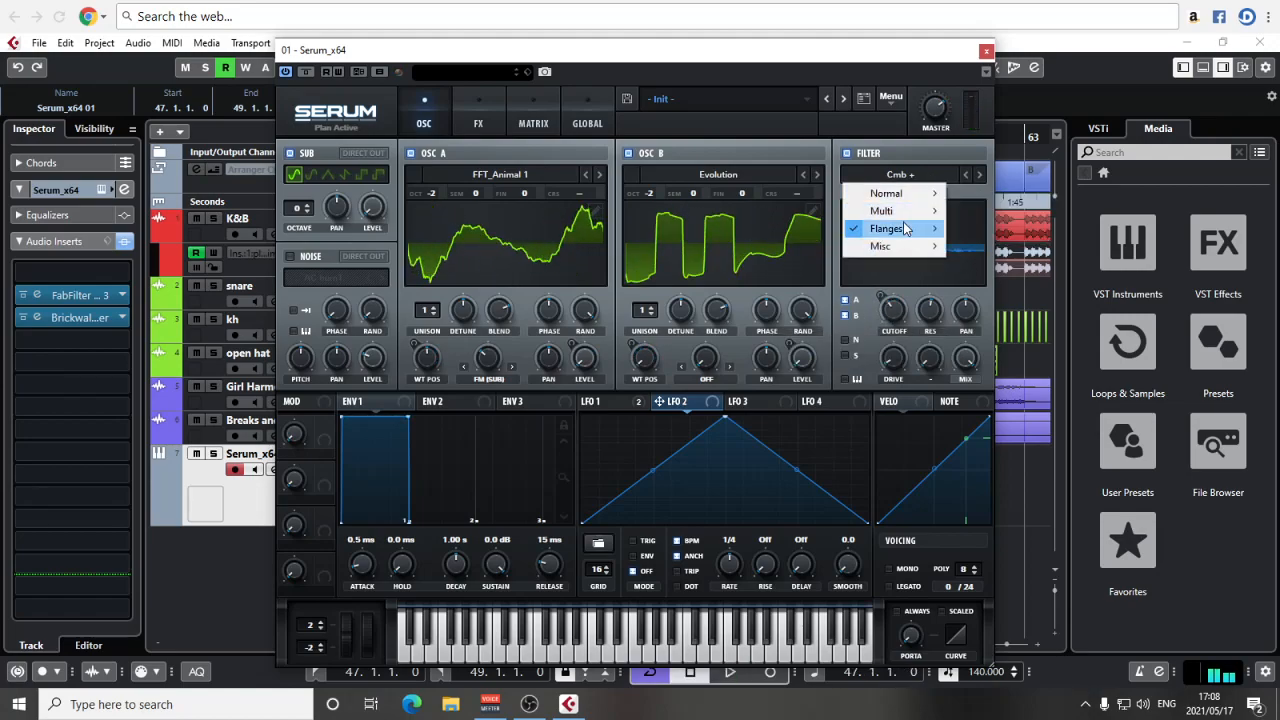
pyautogui.moveTo(915, 218)
pyautogui.moveTo(916, 195)
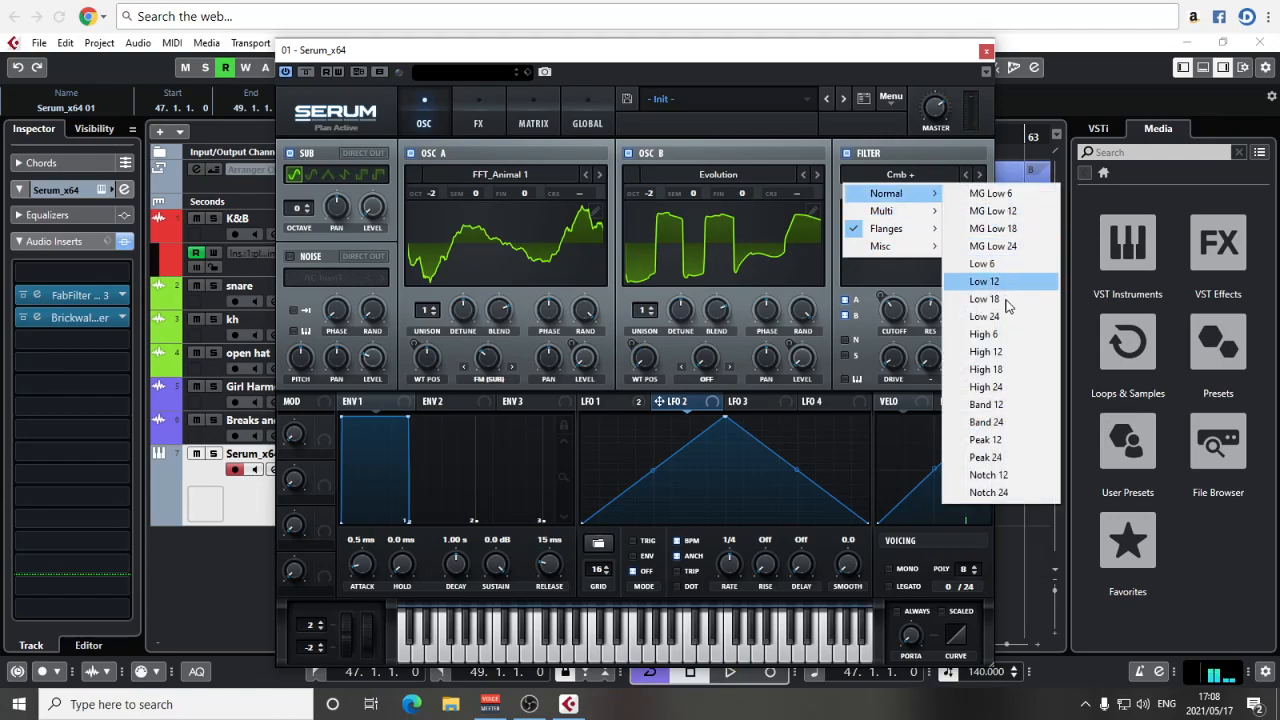
pyautogui.click(999, 390)
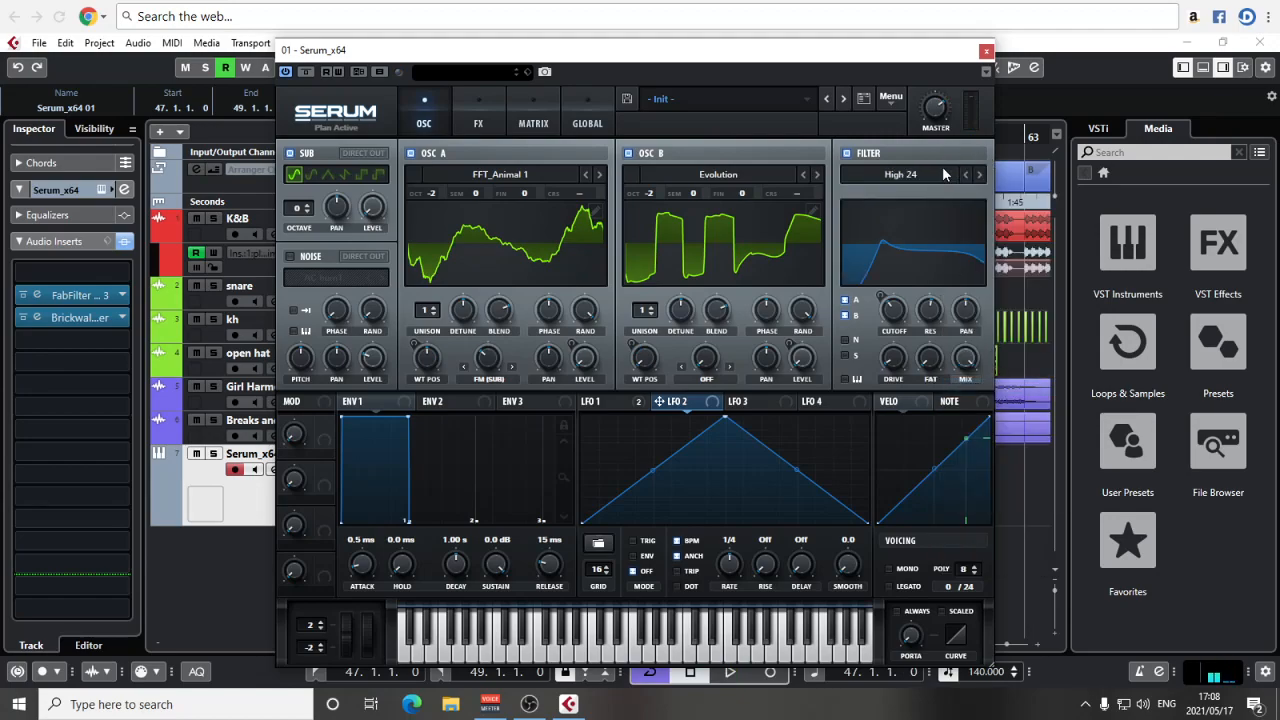
pyautogui.press('space')
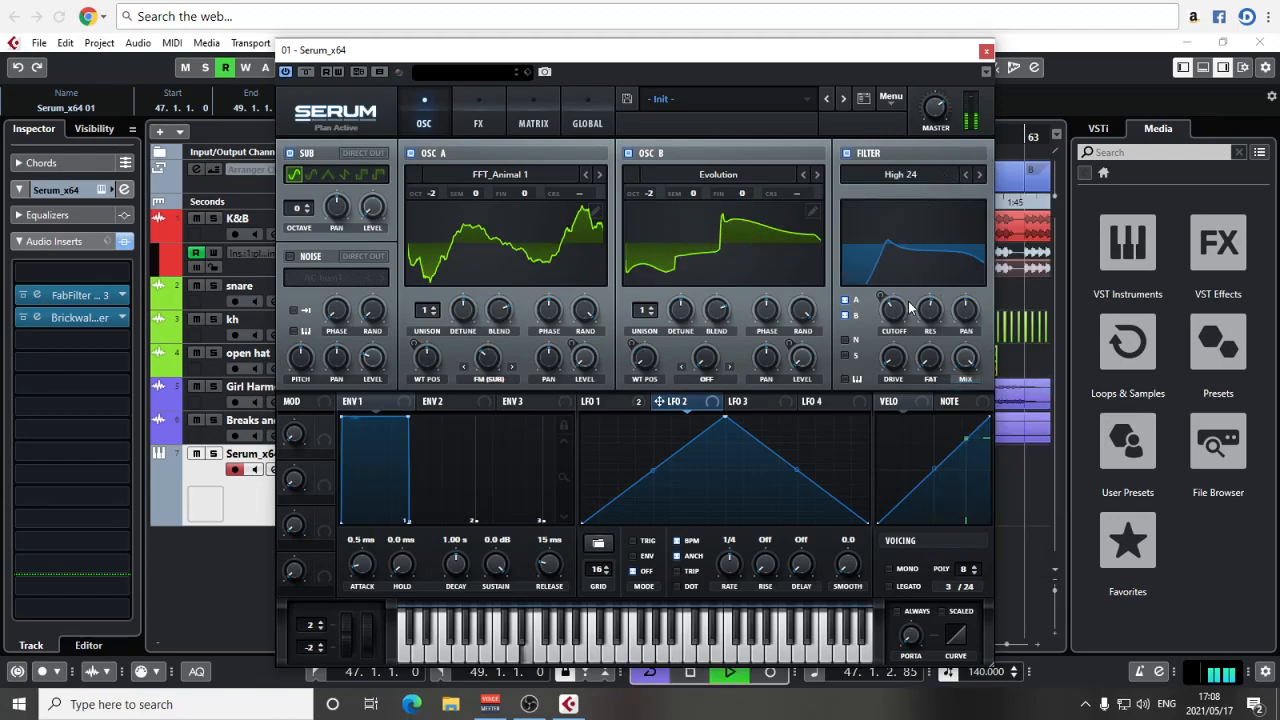
pyautogui.click(979, 174)
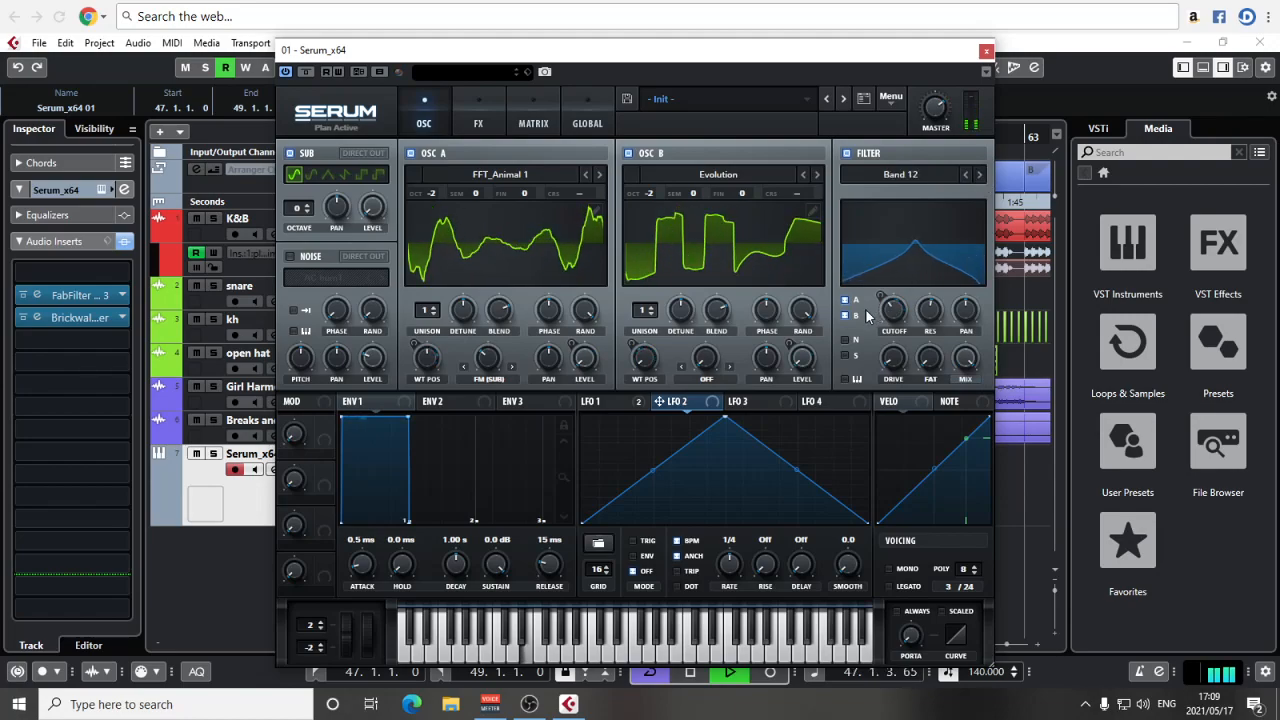
pyautogui.moveTo(899, 309); pyautogui.dragTo(894, 354)
pyautogui.moveTo(900, 304); pyautogui.dragTo(893, 332)
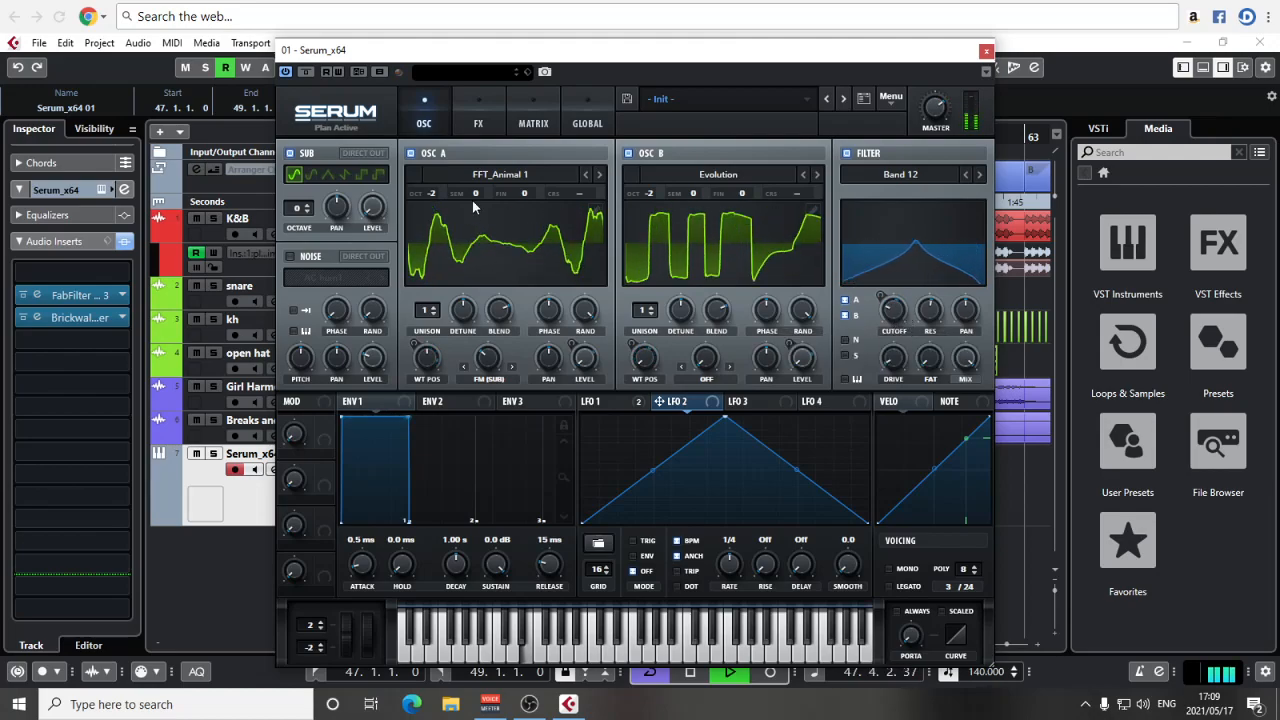
# Turn off the sub oscillator and set the Serum track's fader to -2.46 dB
pyautogui.click(289, 153)
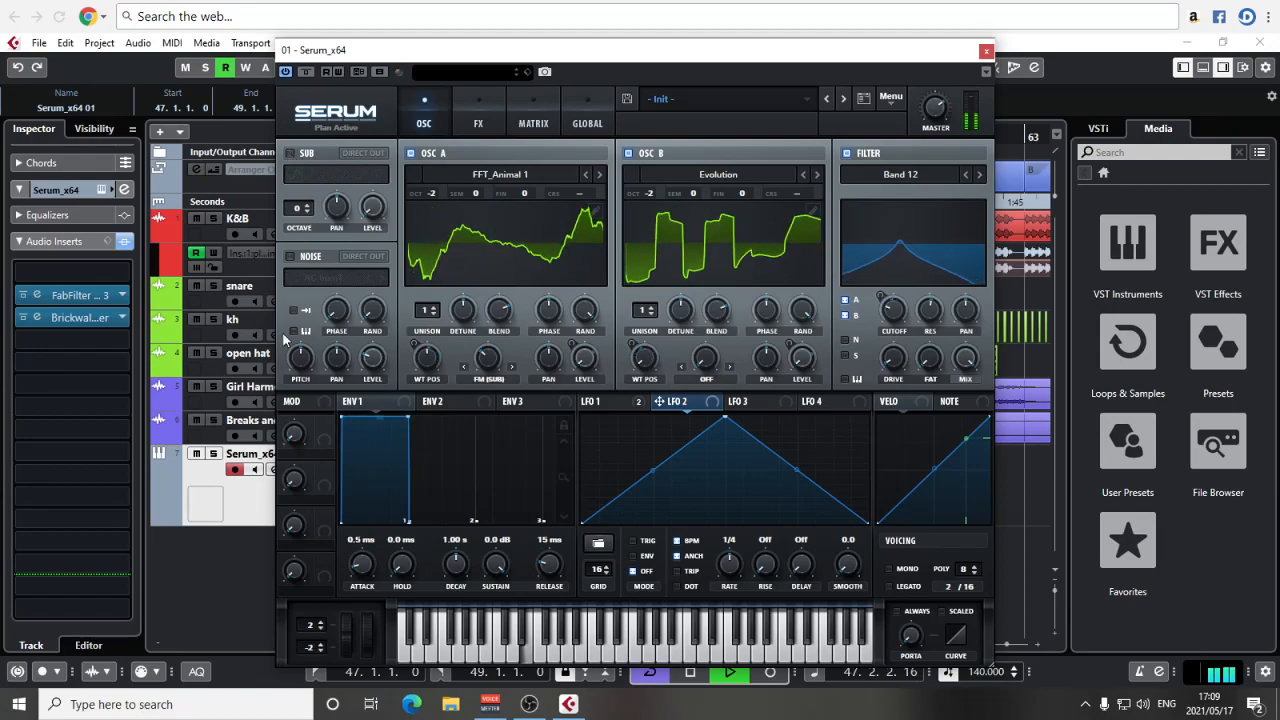
pyautogui.click(73, 245)
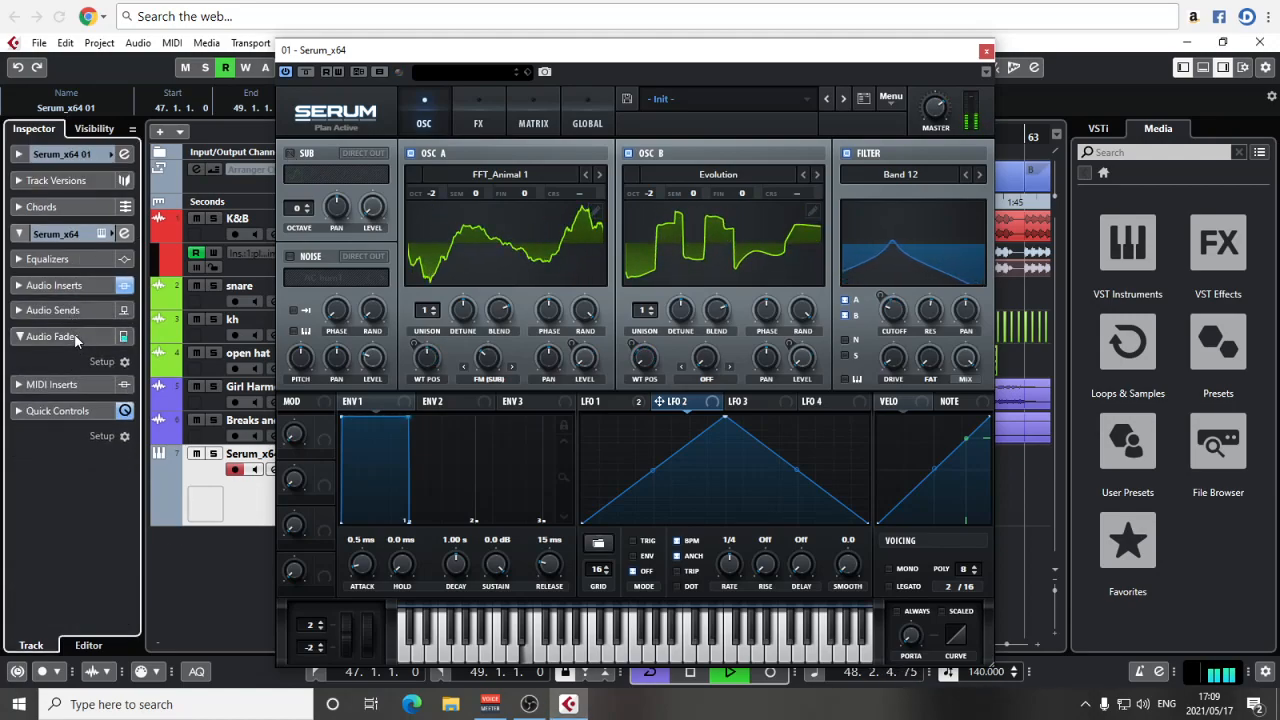
pyautogui.click(74, 336)
pyautogui.moveTo(52, 465); pyautogui.dragTo(52, 458)
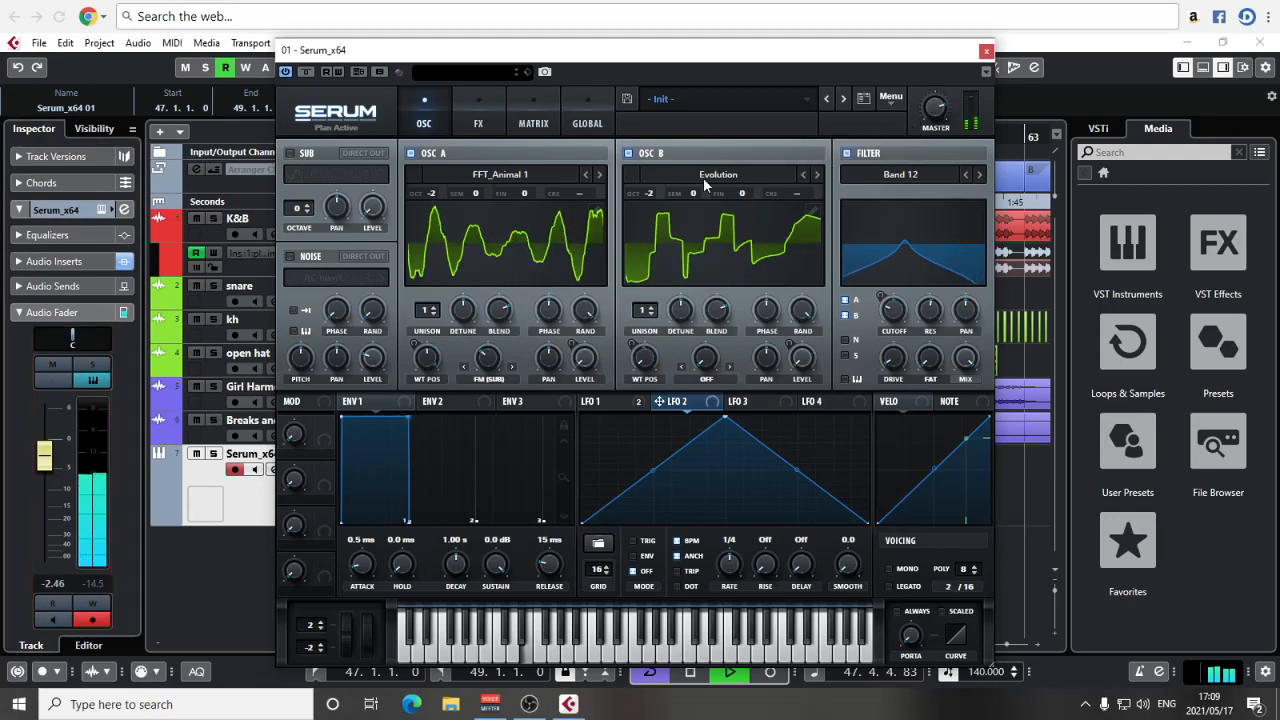
# Move the Brickwall limiter further down the insert chain and add a Bitcrusher above the FabFilter EQ with its sample divider at 4
pyautogui.click(481, 121)
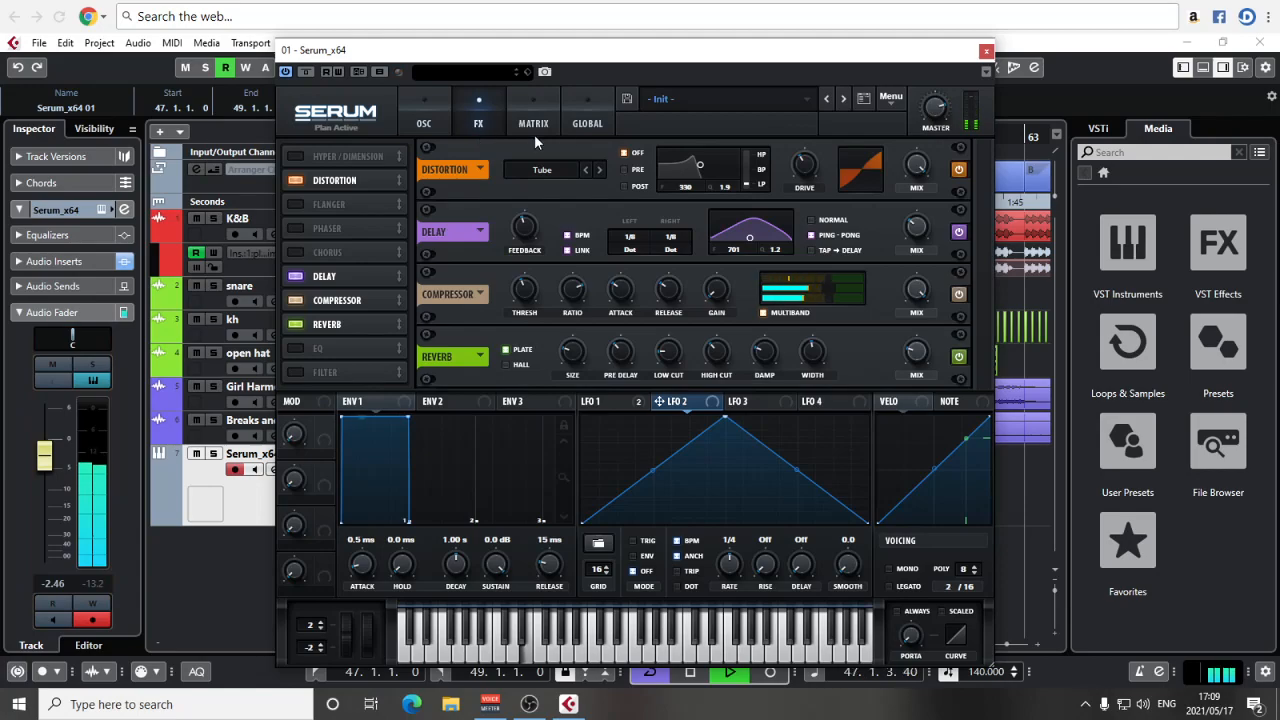
pyautogui.click(52, 262)
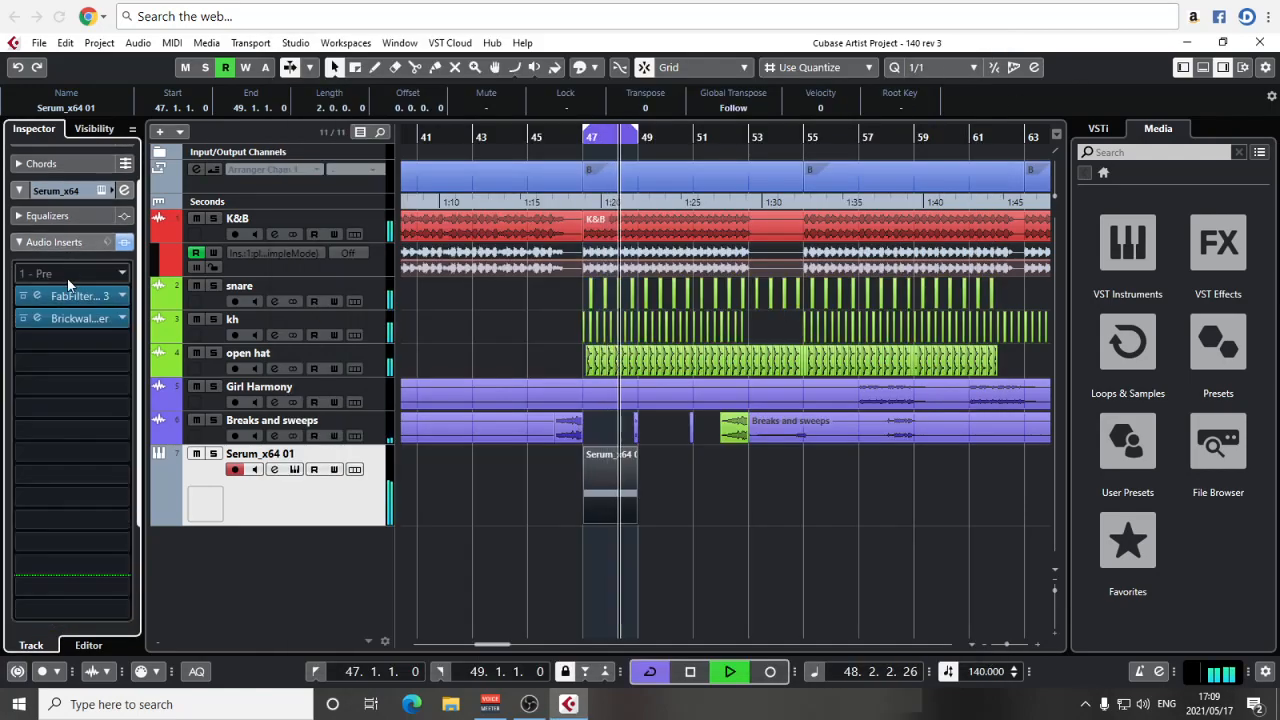
pyautogui.press('space')
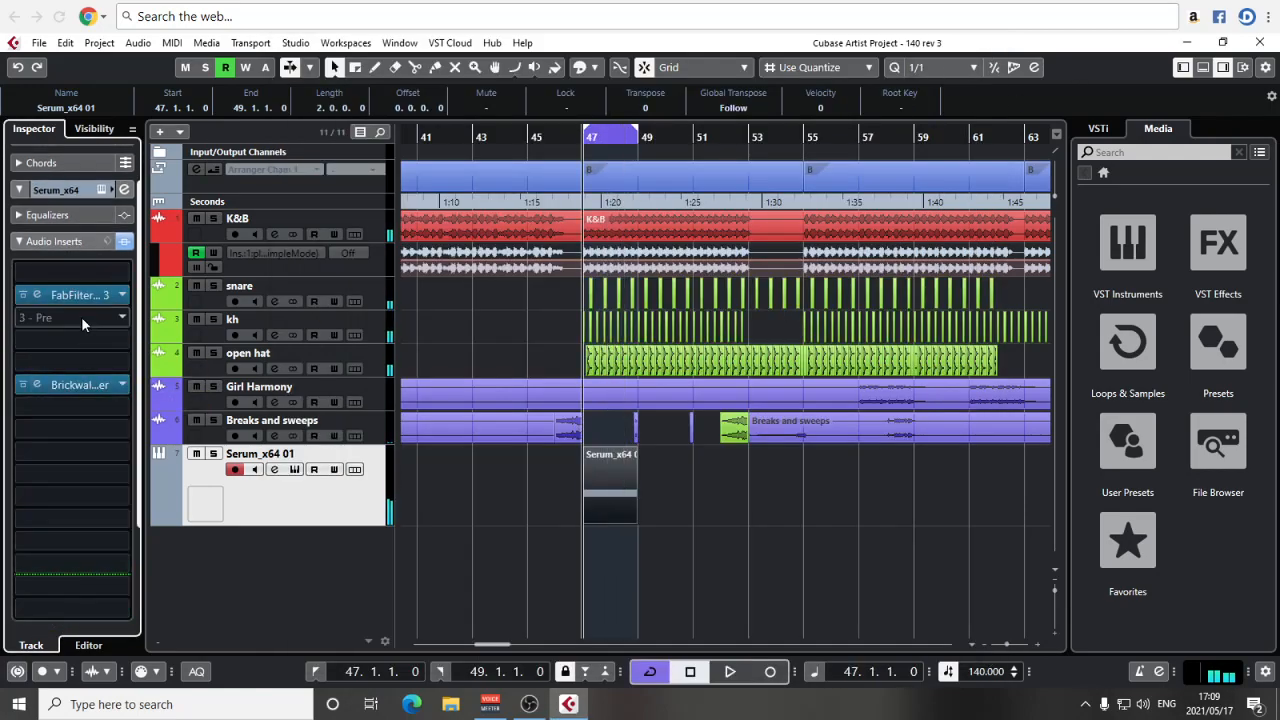
pyautogui.click(82, 323)
pyautogui.write('bit')
pyautogui.click(98, 361)
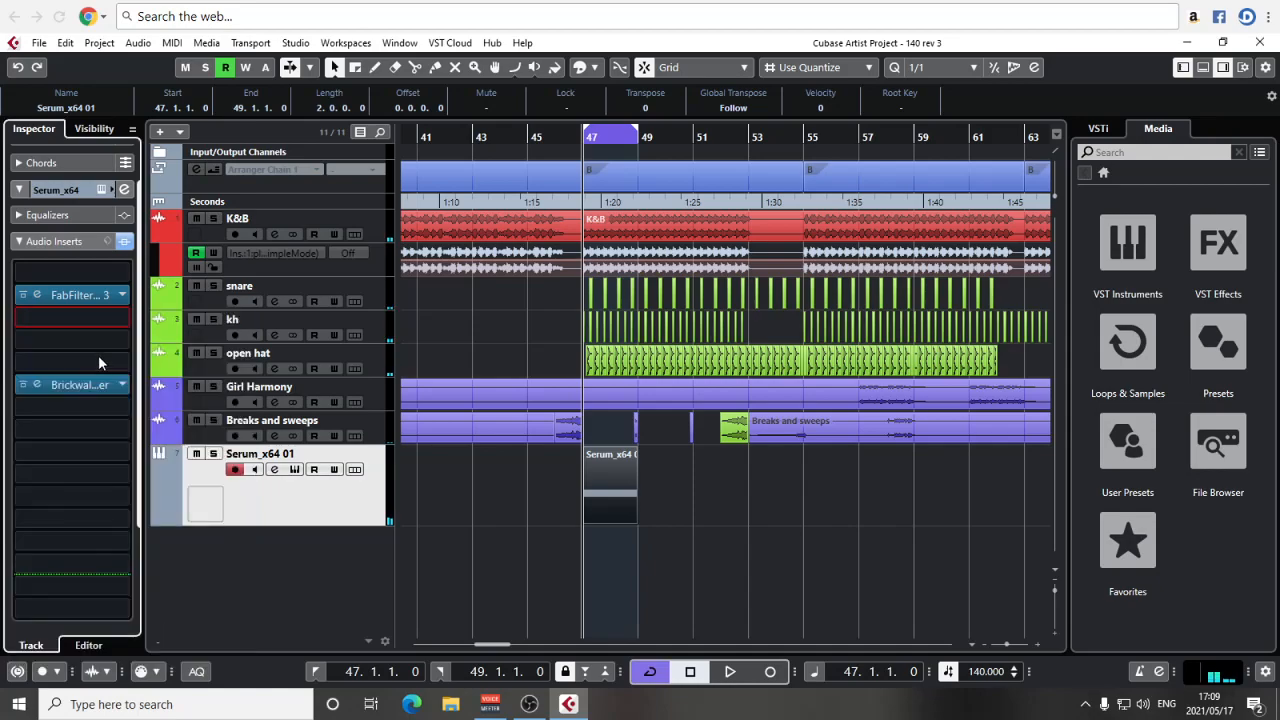
pyautogui.moveTo(76, 320); pyautogui.dragTo(89, 274)
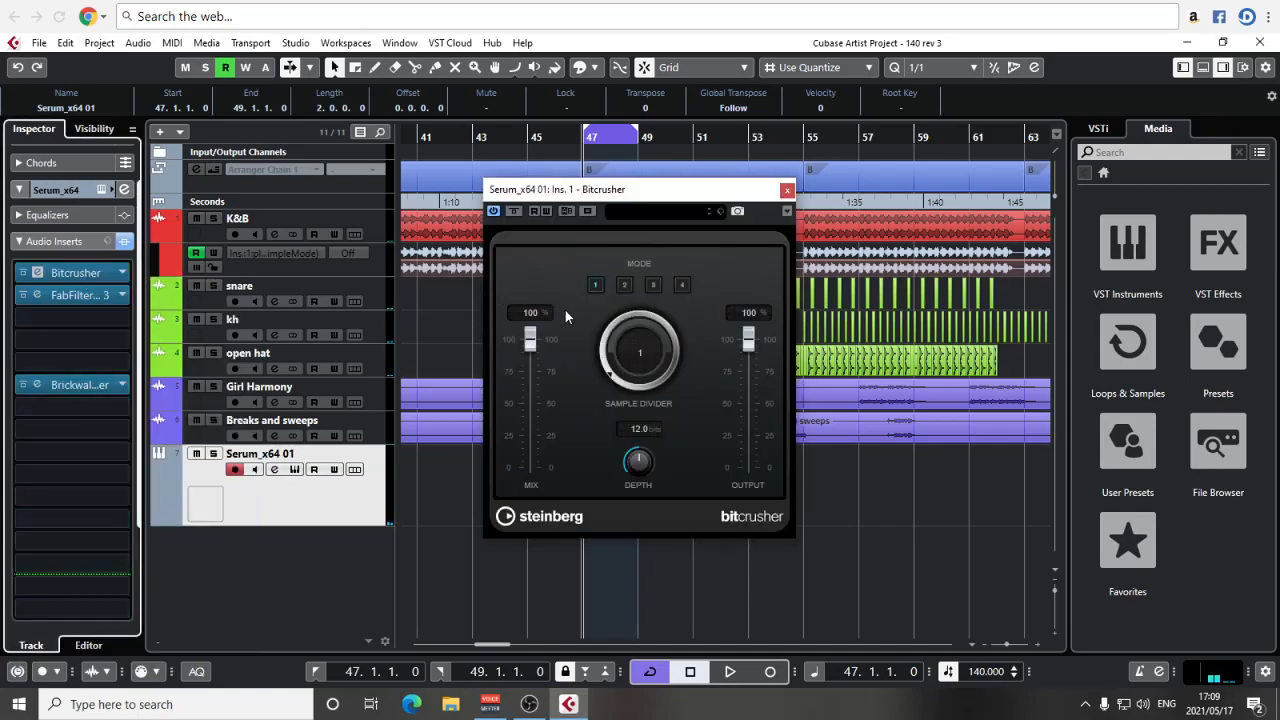
pyautogui.moveTo(639, 327); pyautogui.dragTo(637, 317)
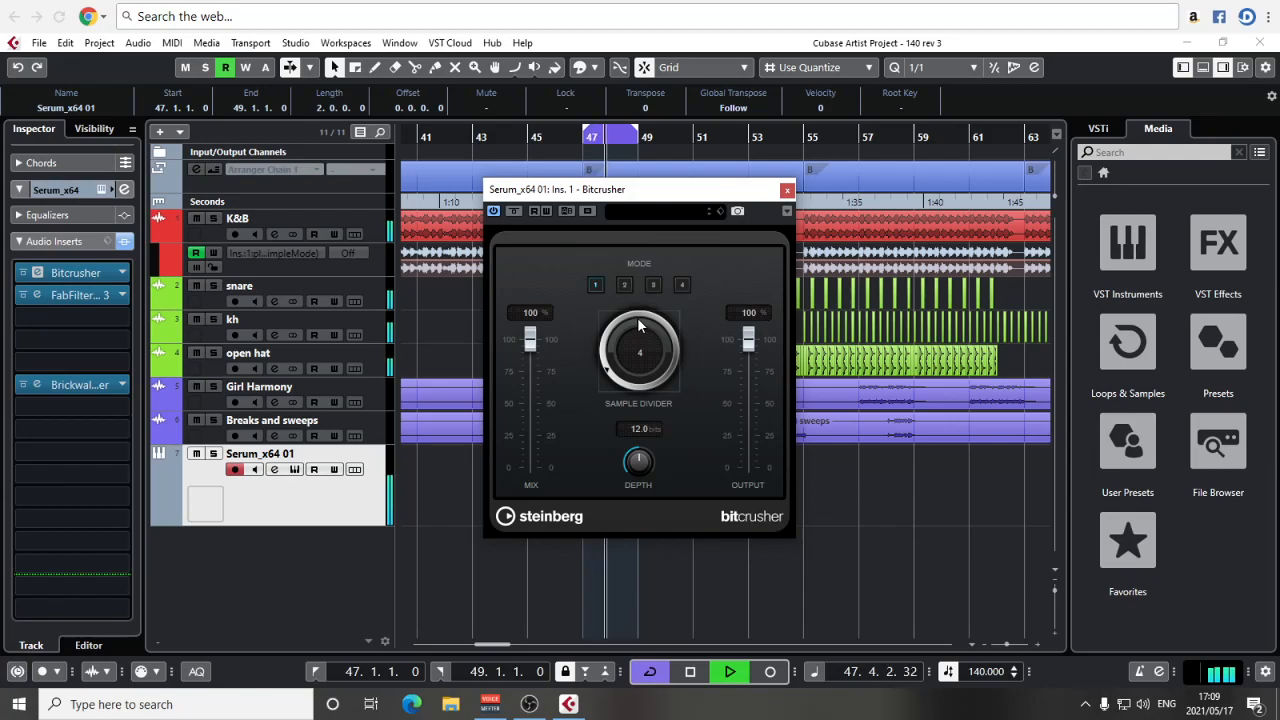
pyautogui.click(787, 189)
# Duplicate the Serum clip twice to fill bars 47 to 53, set the loop to that range, and restart playback
pyautogui.doubleClick(632, 487)
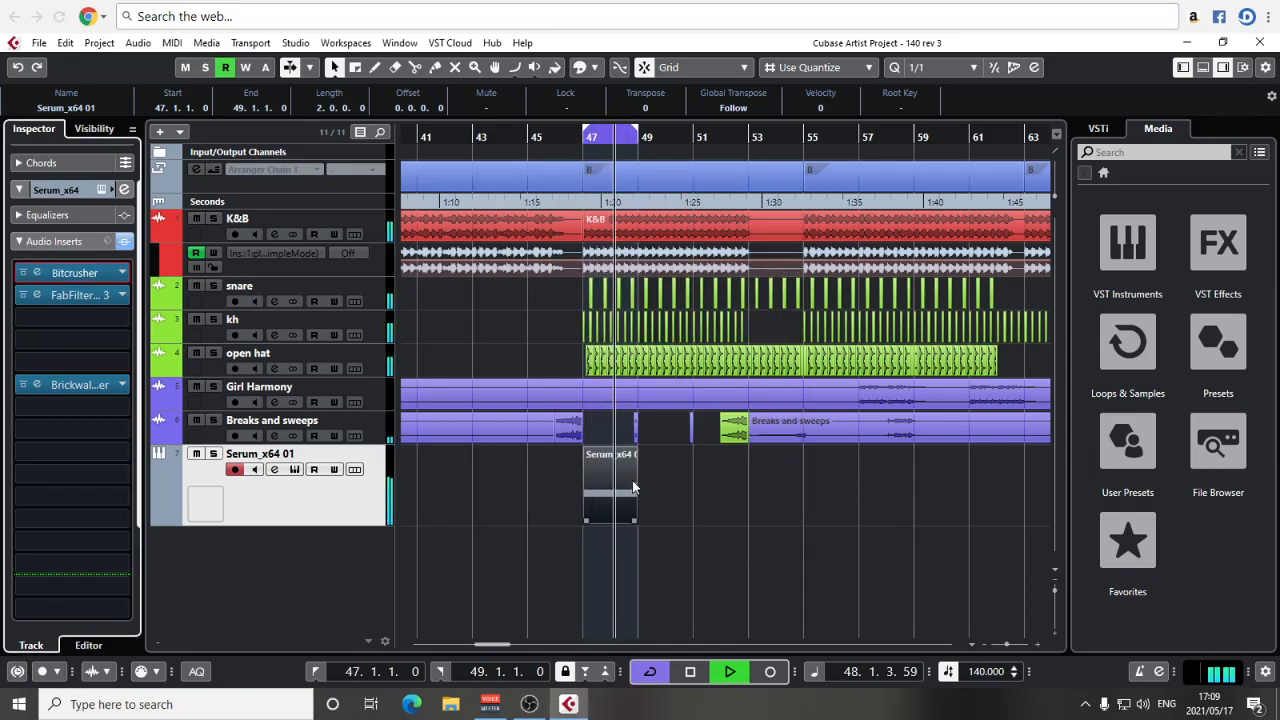
pyautogui.hotkey('ctrl', 'd')
pyautogui.hotkey('ctrl', 'd')
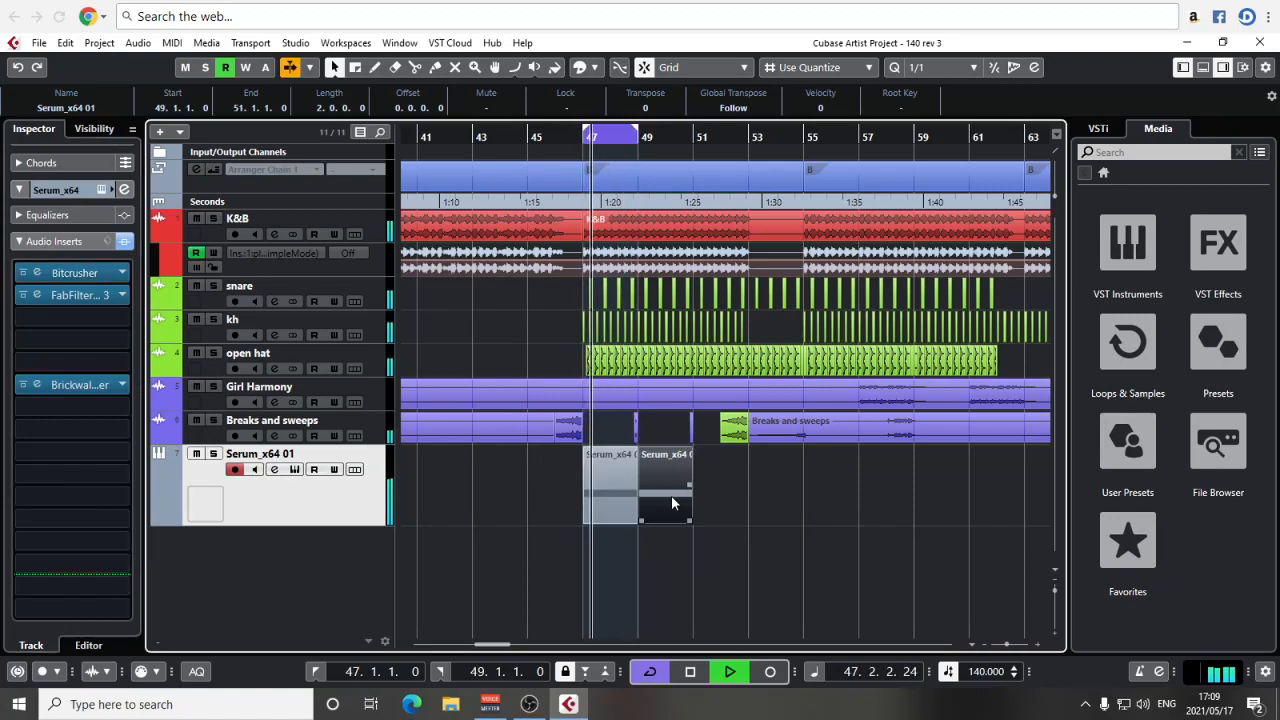
pyautogui.moveTo(797, 478); pyautogui.dragTo(580, 493)
pyautogui.press('space')
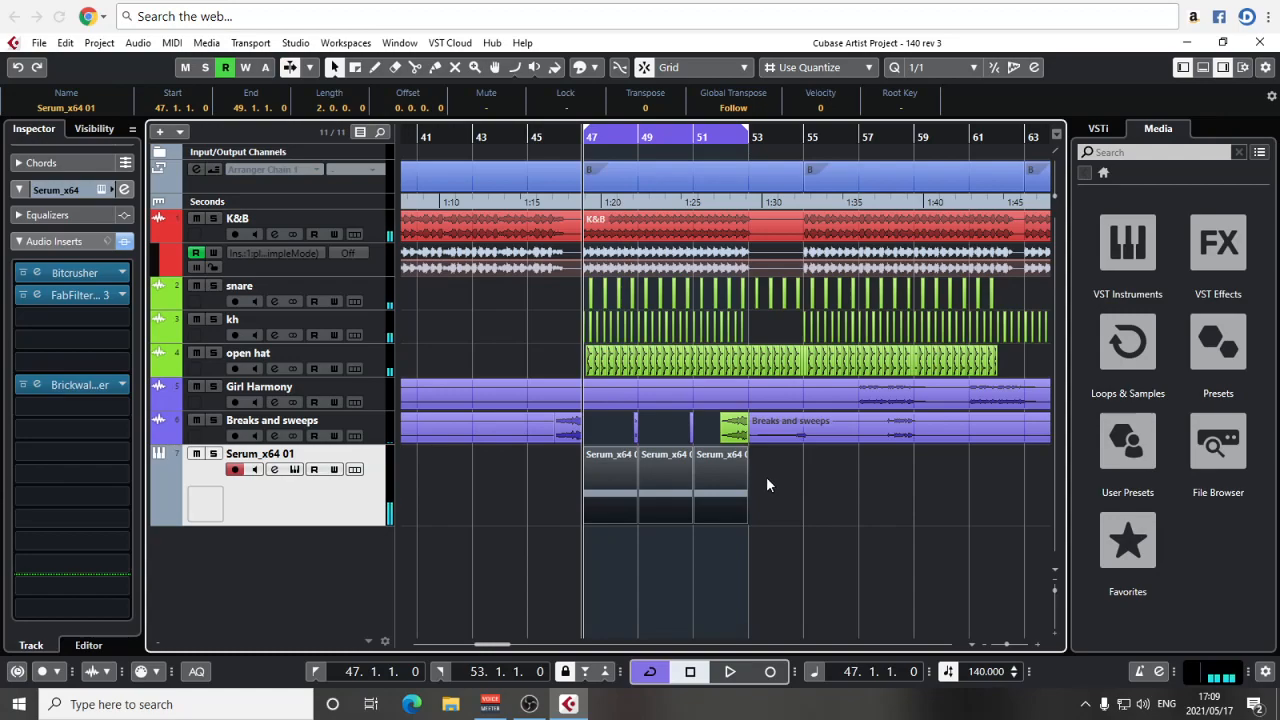
pyautogui.press('space')
# Trim the start of the long Breaks and sweeps clip to bar 55 and move the preceding sweep up against it
pyautogui.click(779, 460)
pyautogui.click(774, 435)
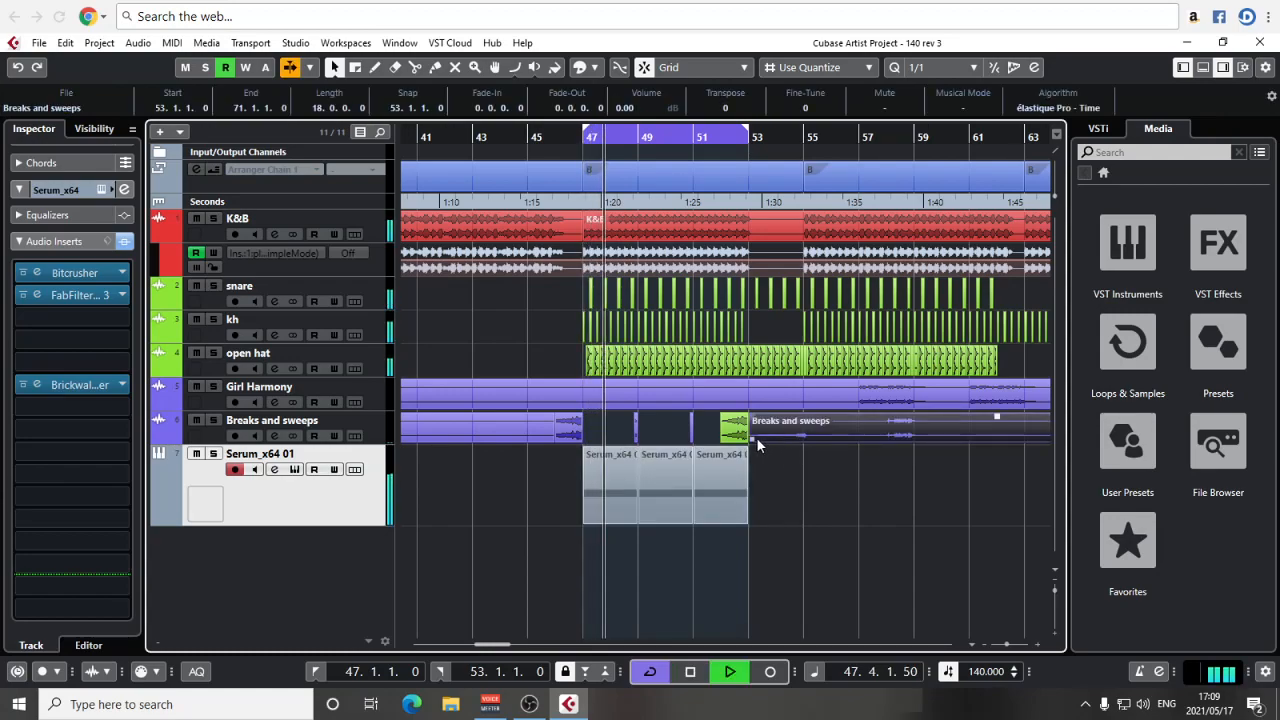
pyautogui.moveTo(752, 439); pyautogui.dragTo(787, 435)
pyautogui.click(803, 514)
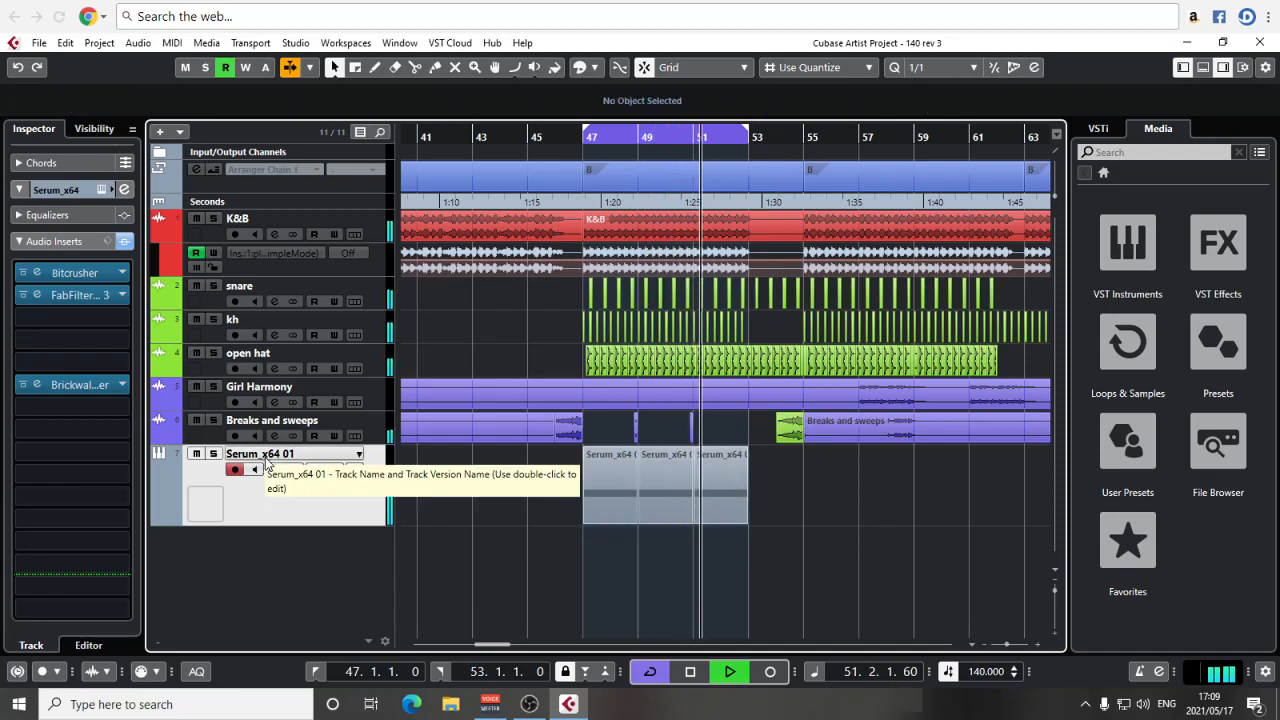
# Extend the loop's end to bar 55 and duplicate the last Serum clip to fill bars 53 to 55
pyautogui.click(648, 675)
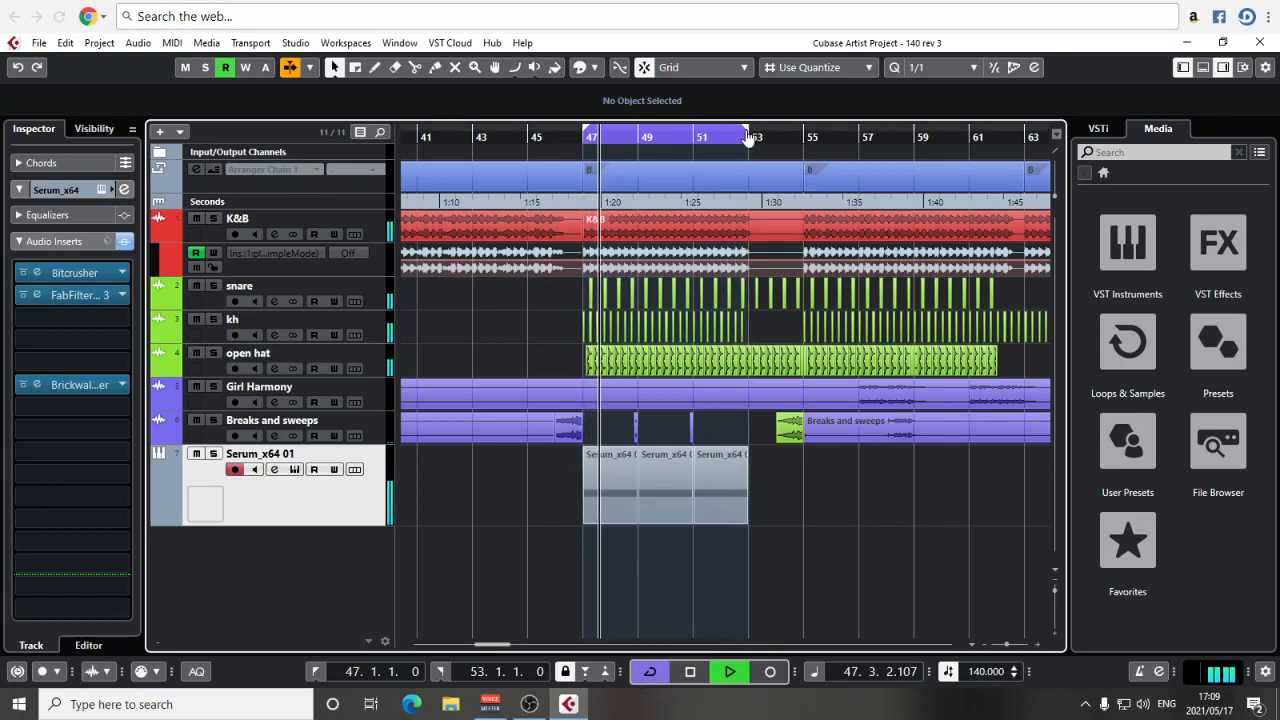
pyautogui.moveTo(748, 137); pyautogui.dragTo(803, 137)
pyautogui.click(710, 500)
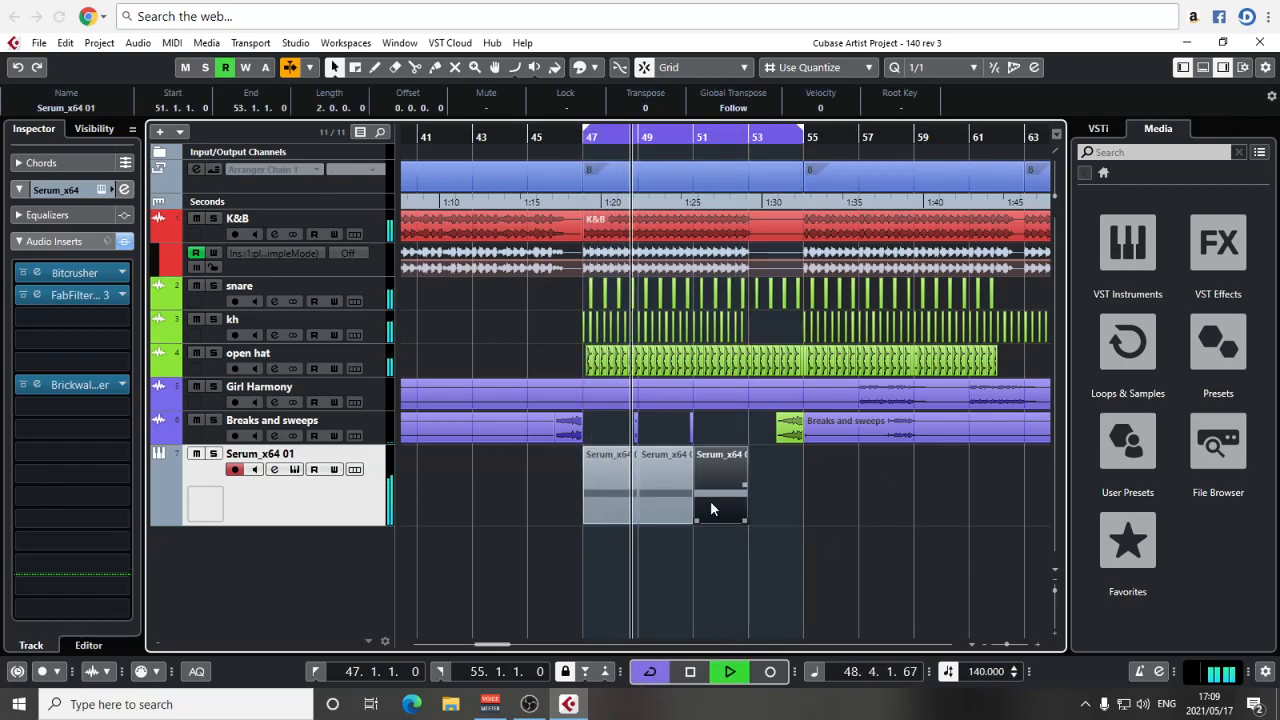
pyautogui.hotkey('ctrl', 'd')
pyautogui.click(834, 568)
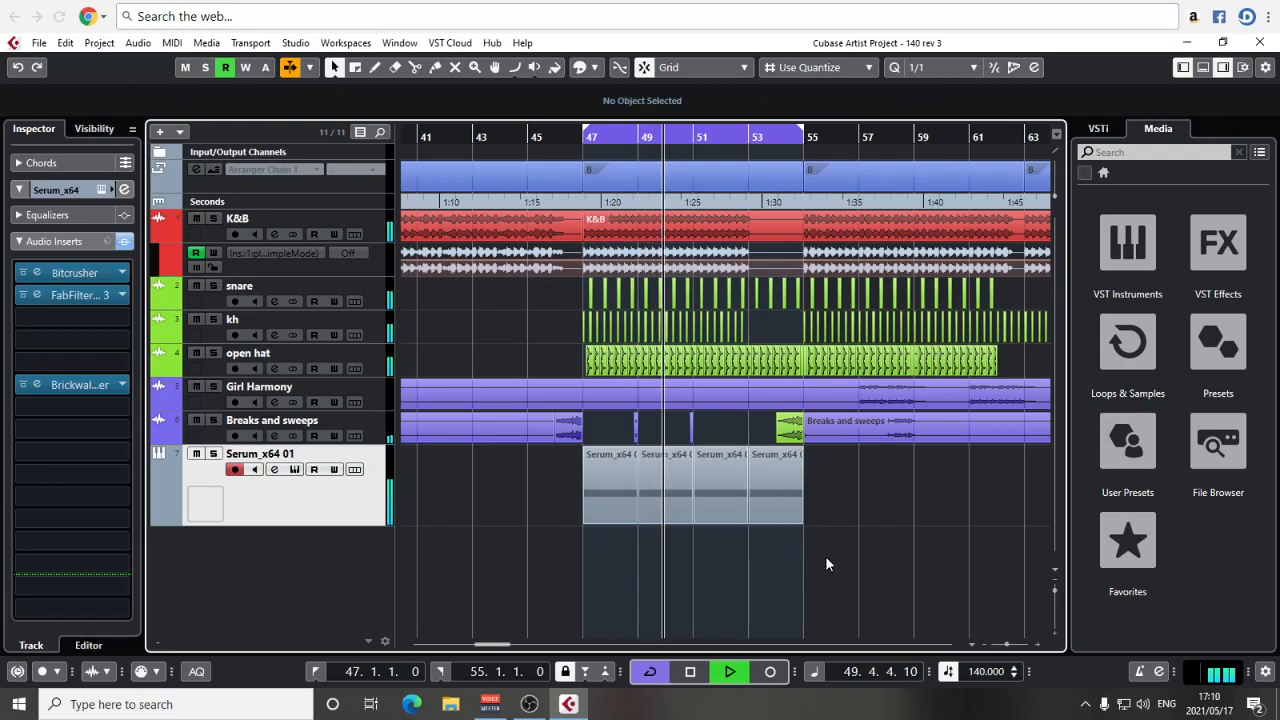
# Clear the snare hits and the open hat section between bars 53 and 55
pyautogui.moveTo(801, 314)
pyautogui.mouseDown()
pyautogui.moveTo(753, 297)
pyautogui.moveTo(811, 371)
pyautogui.mouseUp()
pyautogui.press('Delete')
pyautogui.press('Delete')
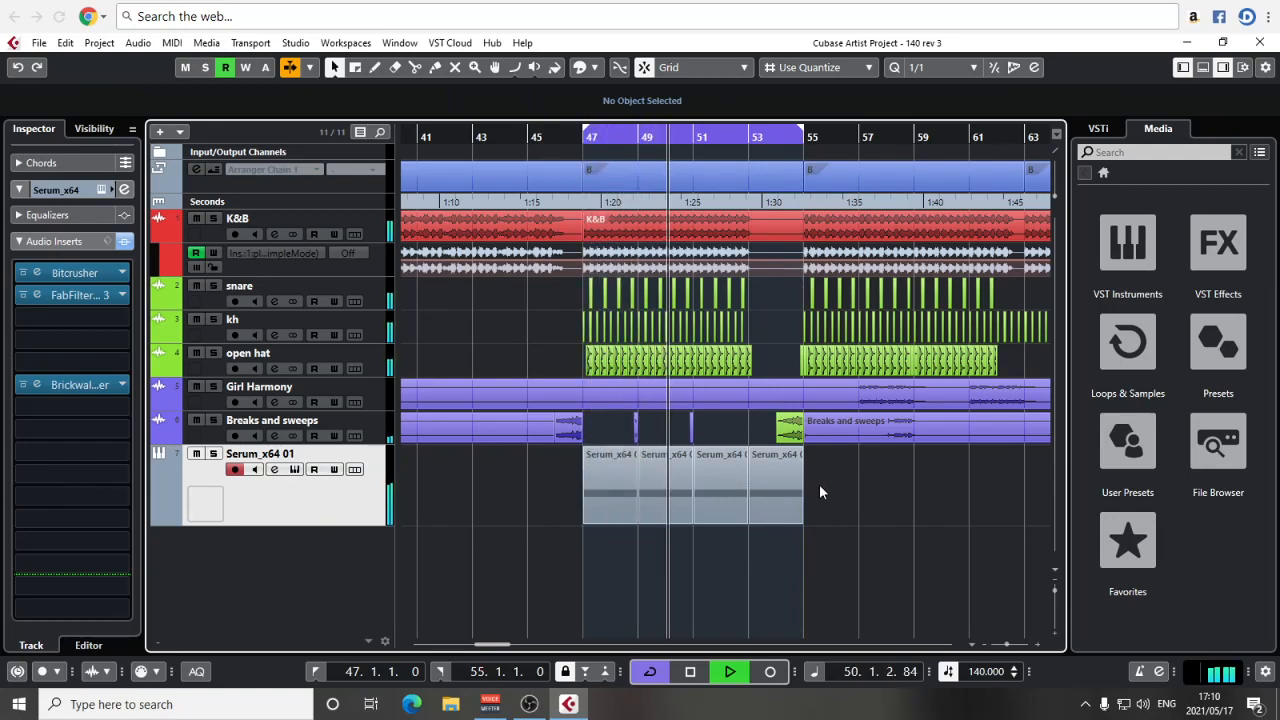
# Try transposing the notes of all four Serum clips up an octave to E3 in the key editor
pyautogui.doubleClick(773, 486)
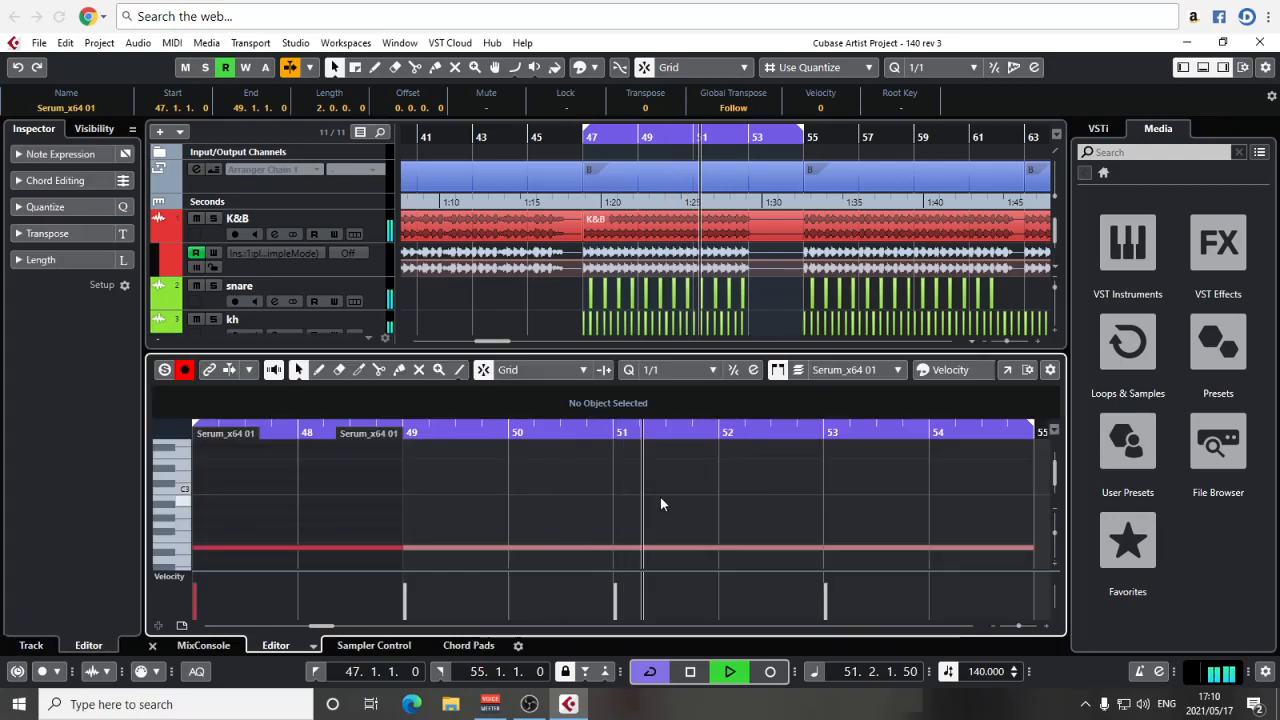
pyautogui.press('g')
pyautogui.press('g')
pyautogui.press('g')
pyautogui.press('g')
pyautogui.press('g')
pyautogui.press('g')
pyautogui.press('g')
pyautogui.press('g')
pyautogui.moveTo(877, 509); pyautogui.dragTo(576, 550)
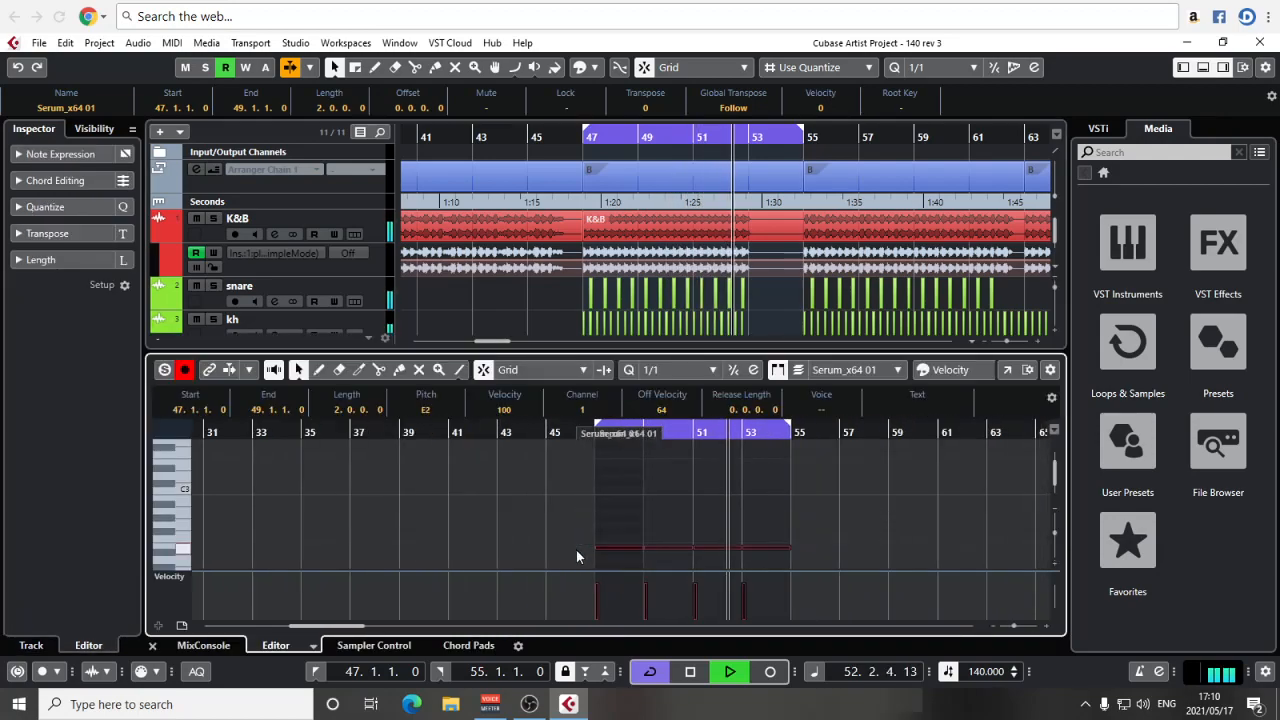
pyautogui.hotkey('shift', 'Up')
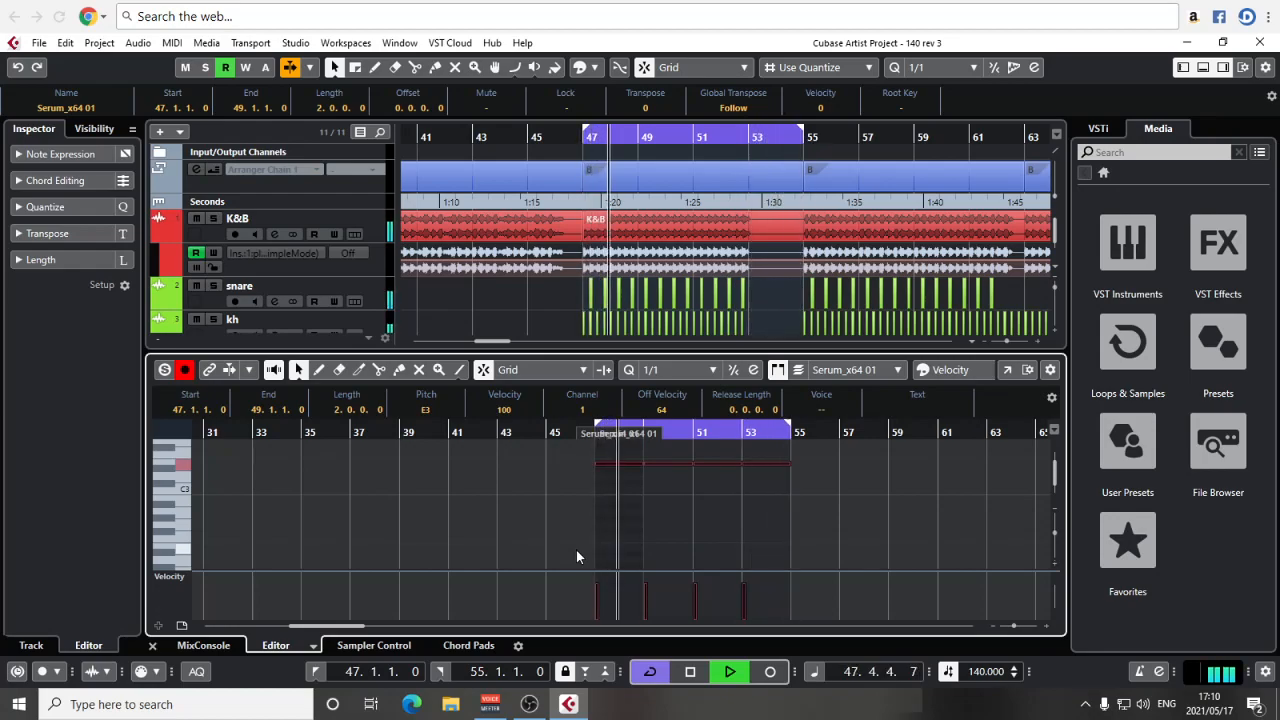
# Transpose the Serum notes back down an octave to E2, audition them, close the key editor, and stop playback
pyautogui.press('space')
pyautogui.hotkey('shift', 'Down')
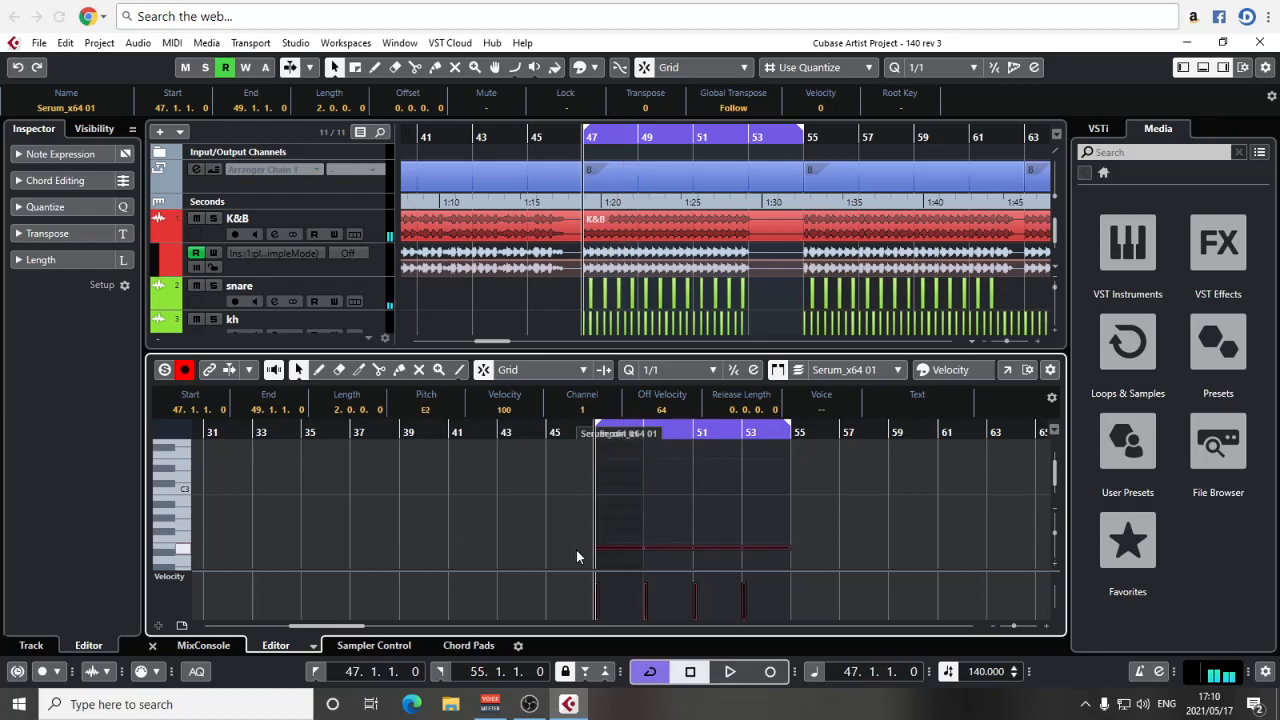
pyautogui.press('space')
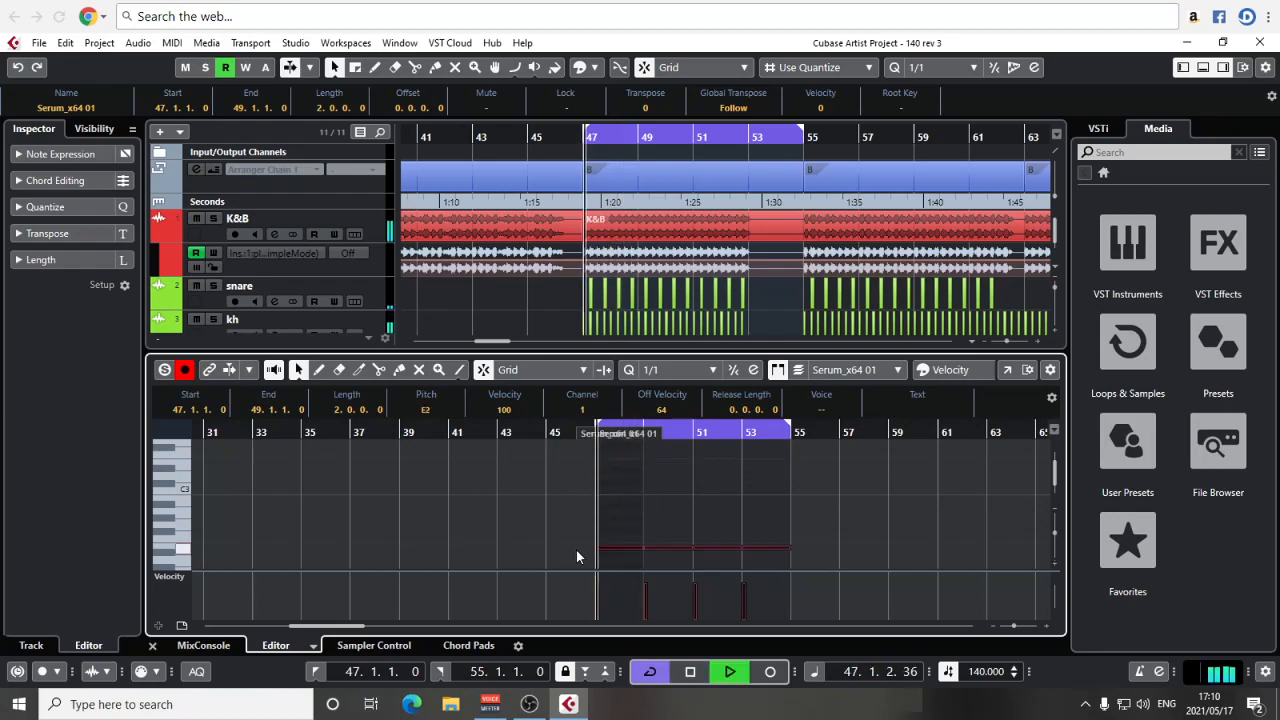
pyautogui.click(152, 647)
pyautogui.press('space')
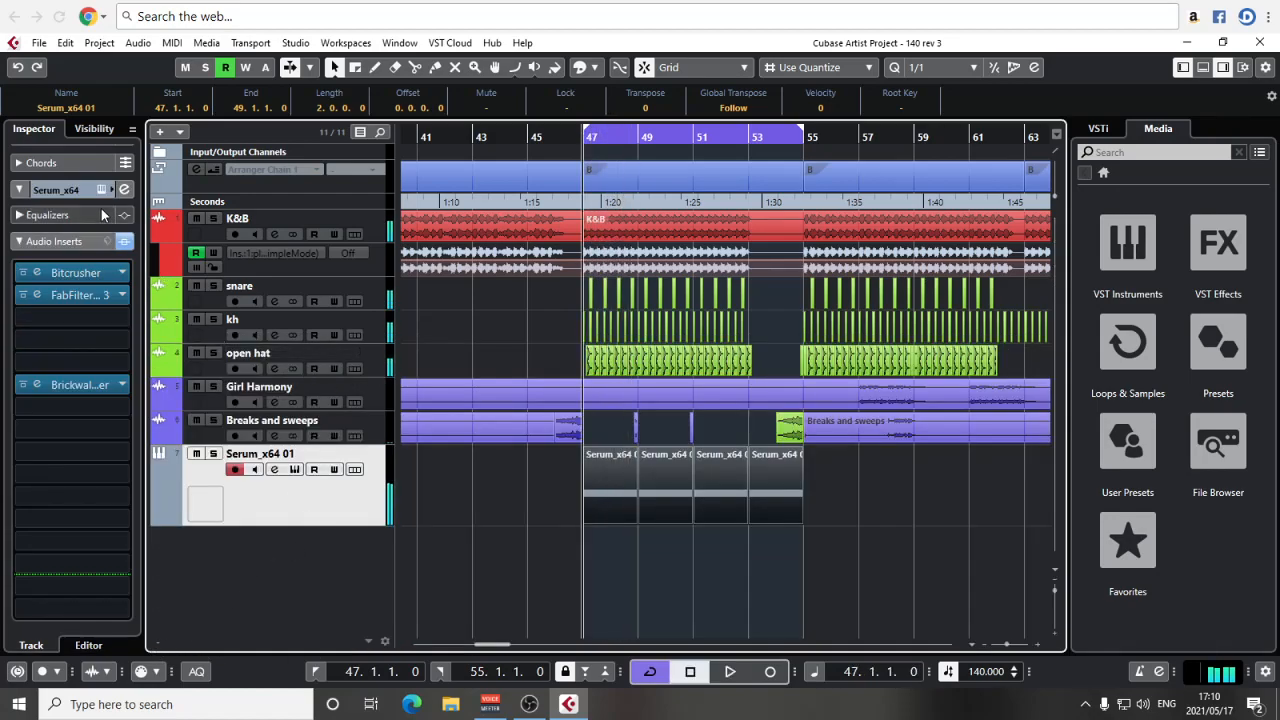